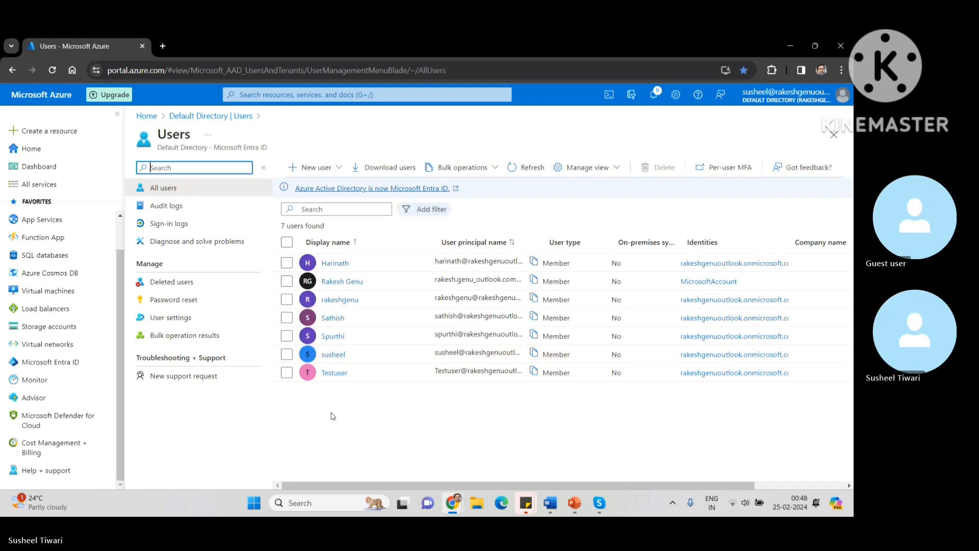
left_click(332, 378)
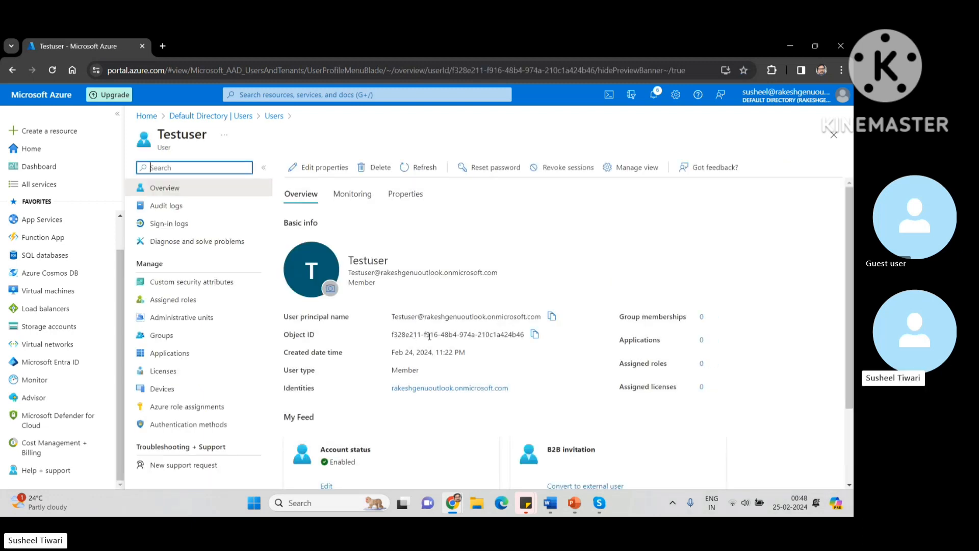
left_click_drag(352, 260, 530, 272)
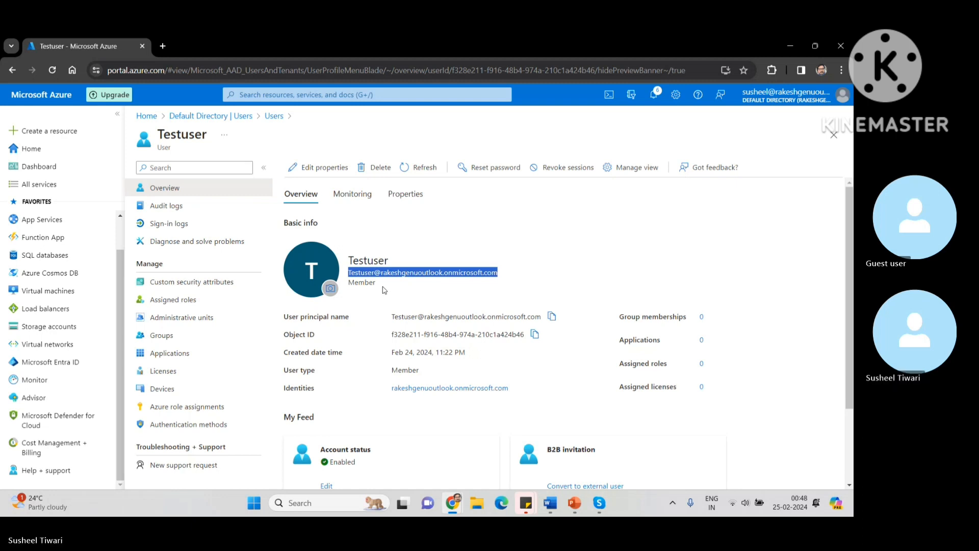
left_click_drag(349, 283, 386, 287)
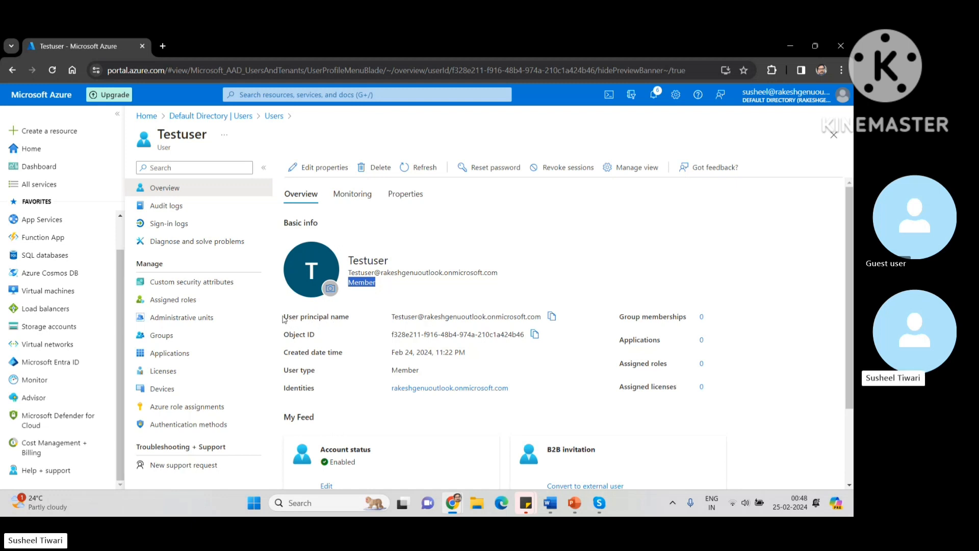
left_click_drag(284, 320, 563, 323)
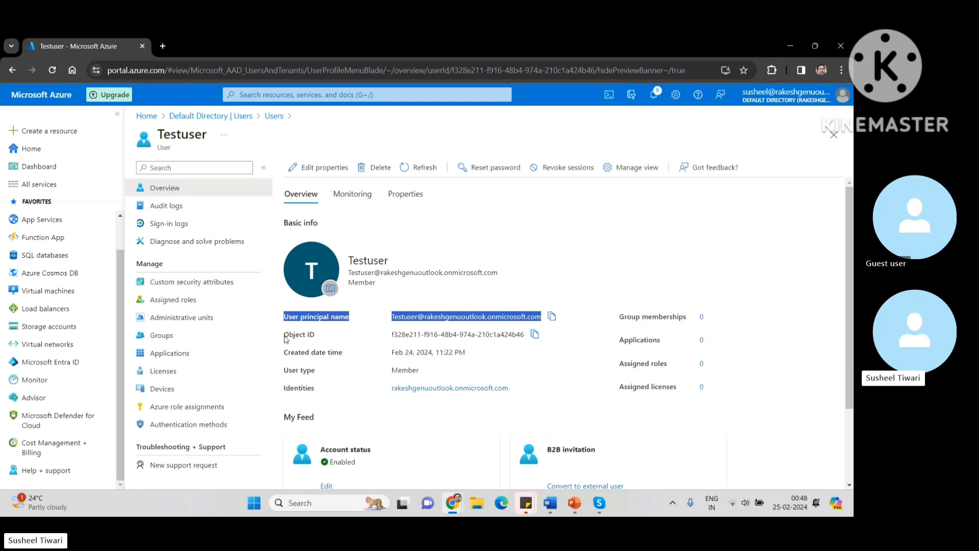
left_click(317, 339)
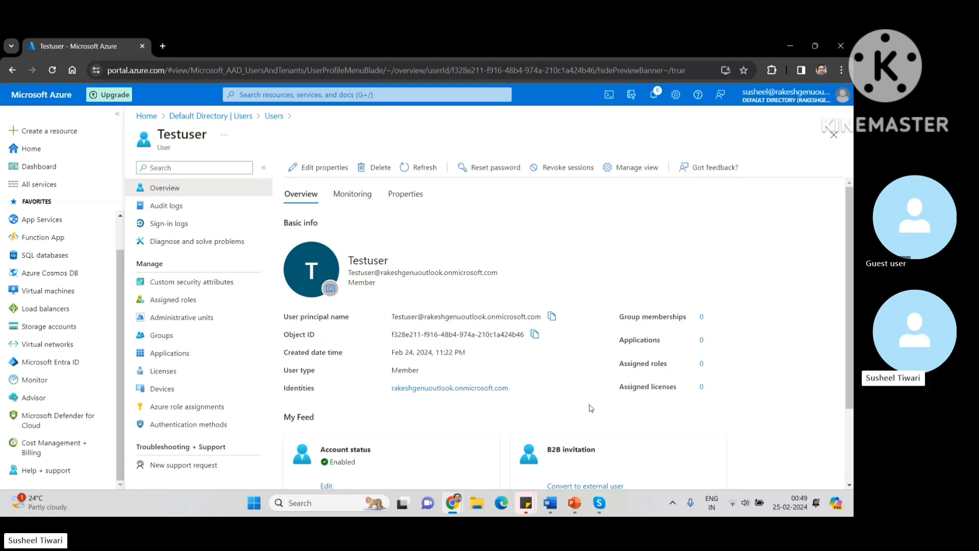
scroll(590, 406, "down", 2)
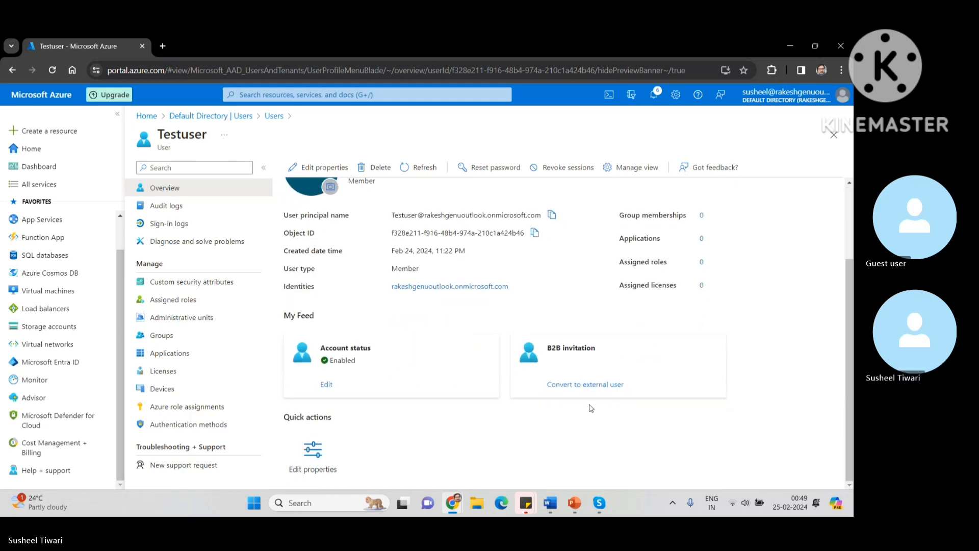
scroll(591, 408, "up", 2)
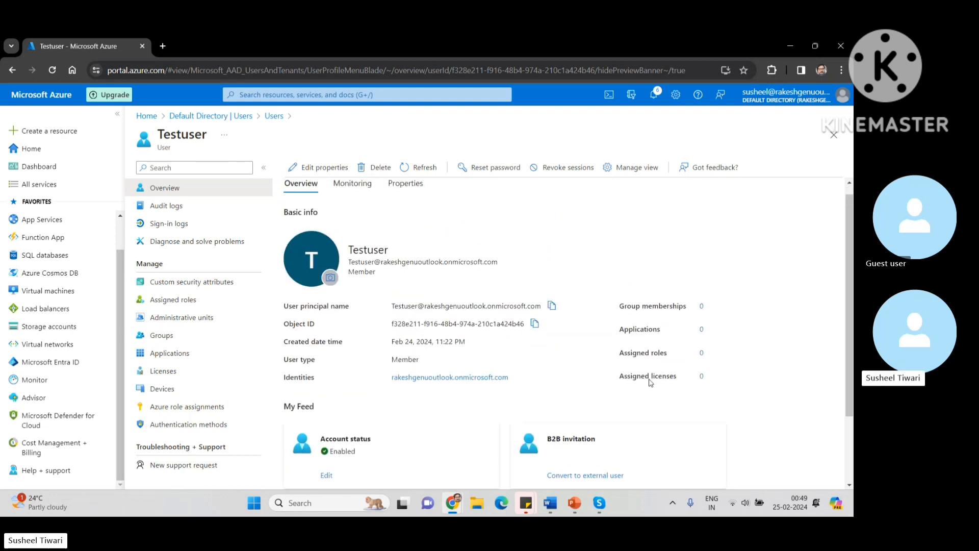
scroll(440, 456, "down", 2)
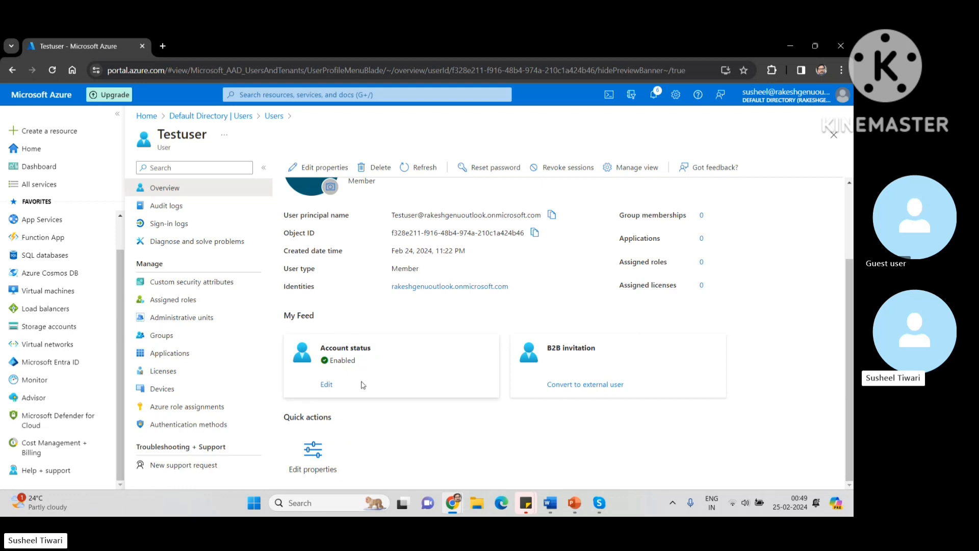
left_click(325, 385)
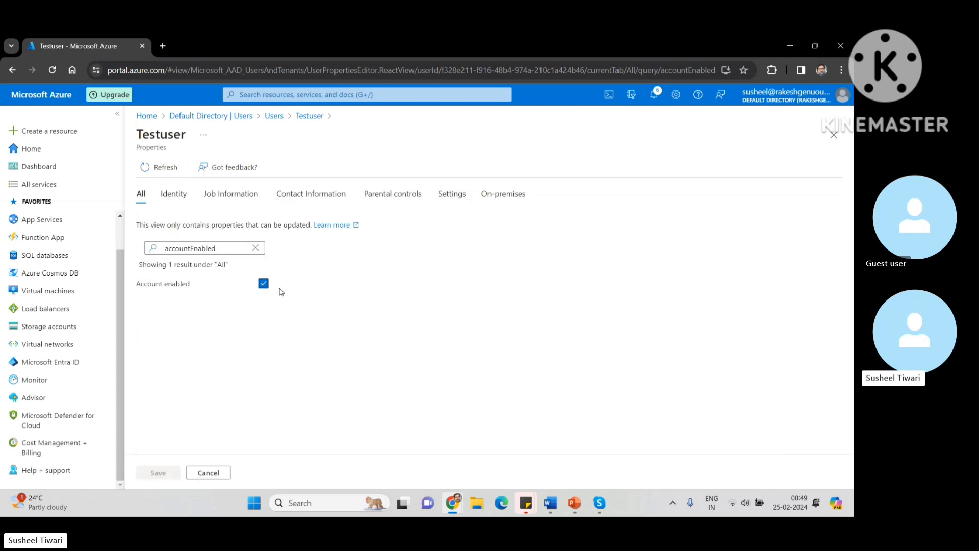
left_click(262, 285)
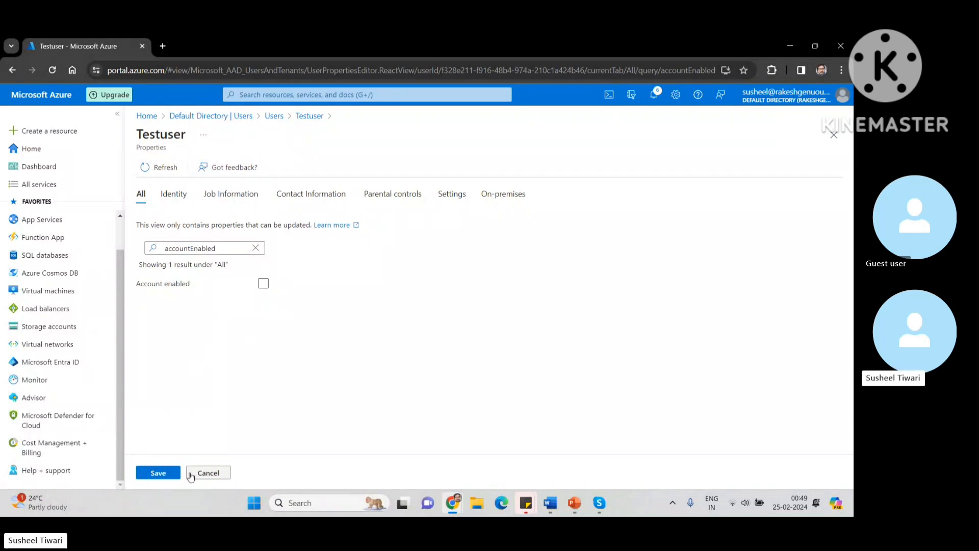
left_click(216, 474)
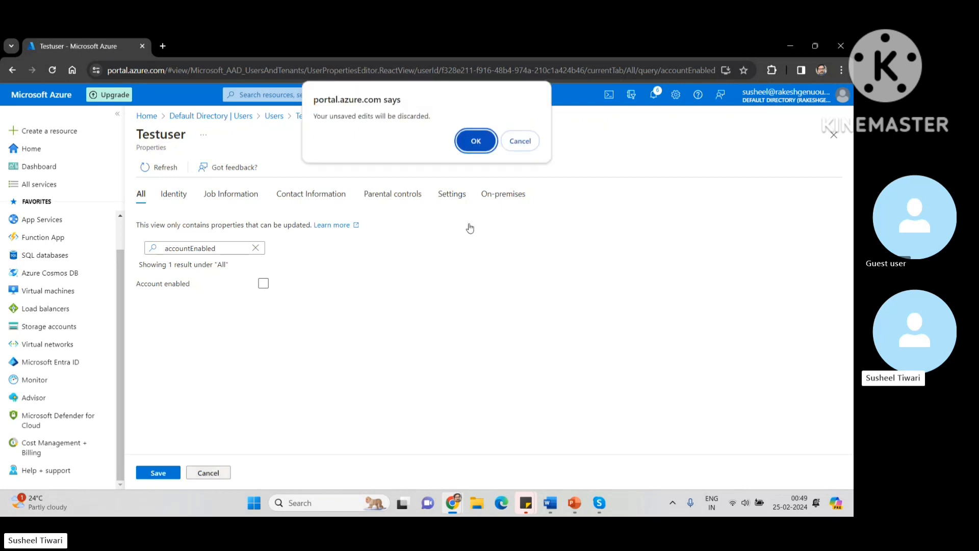
left_click(475, 142)
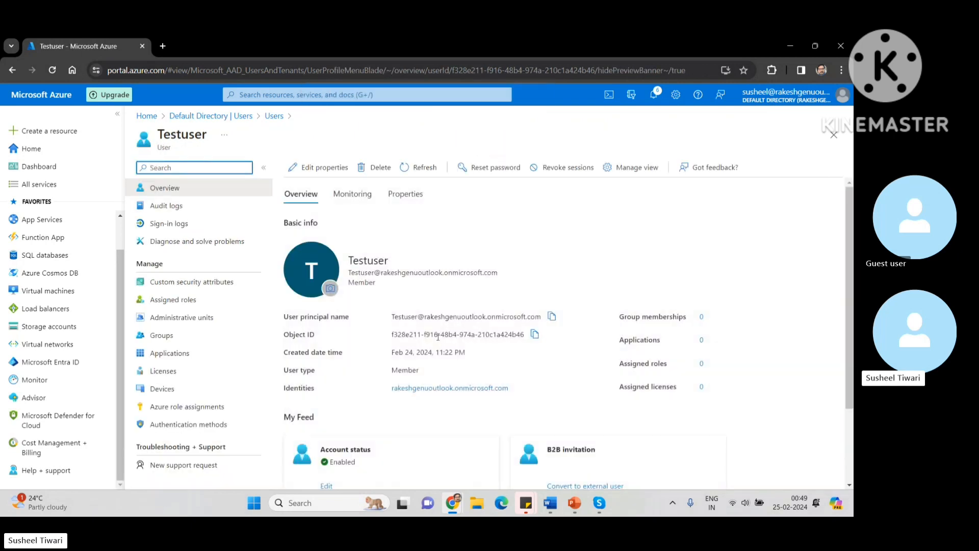
scroll(370, 429, "down", 2)
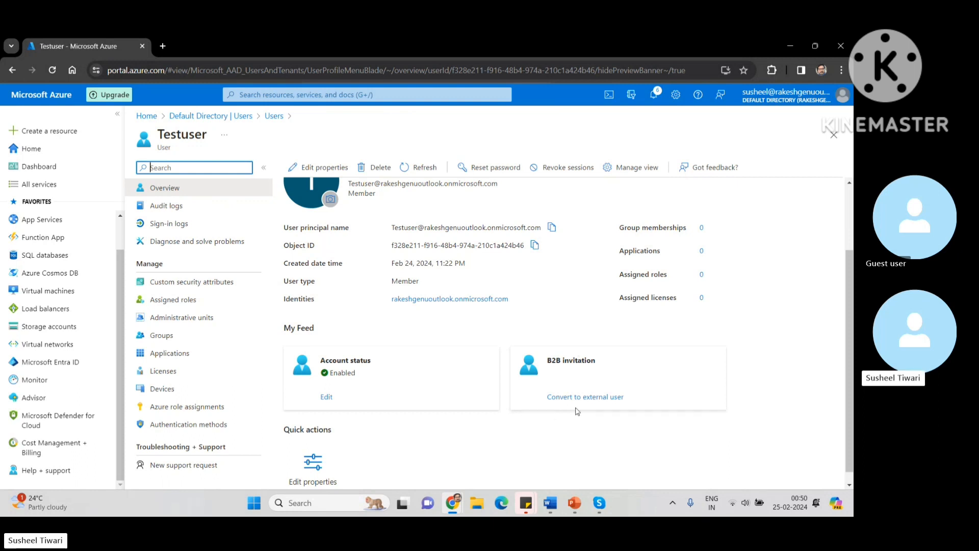
left_click(596, 398)
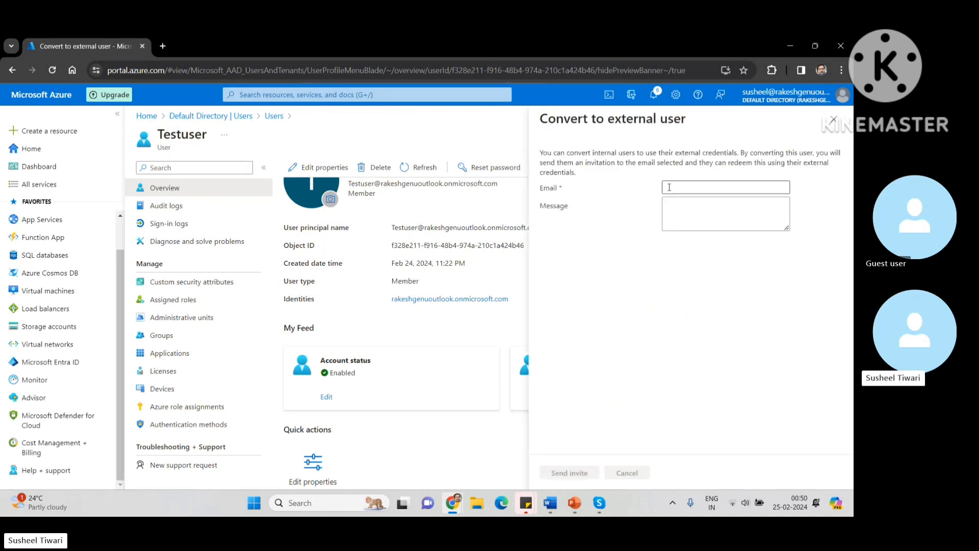
left_click(672, 212)
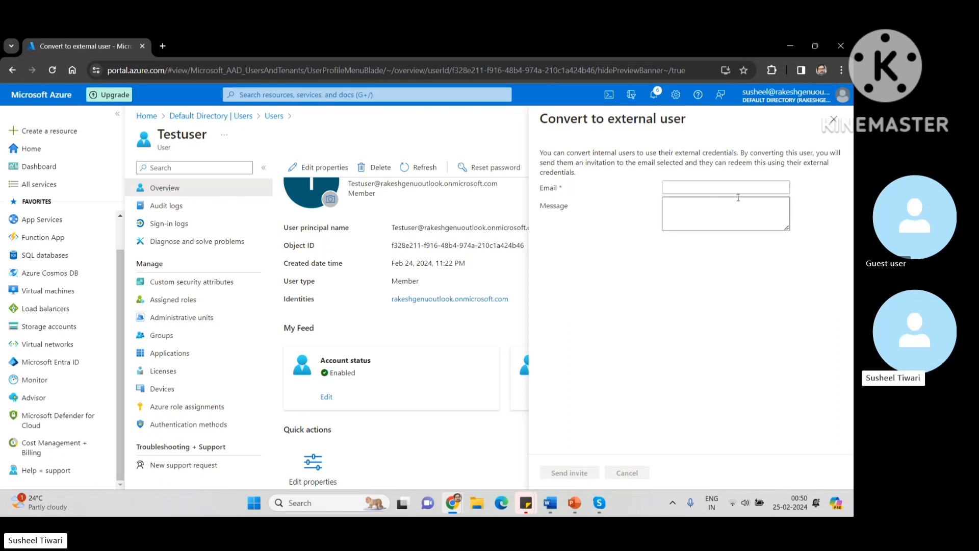
left_click(839, 123)
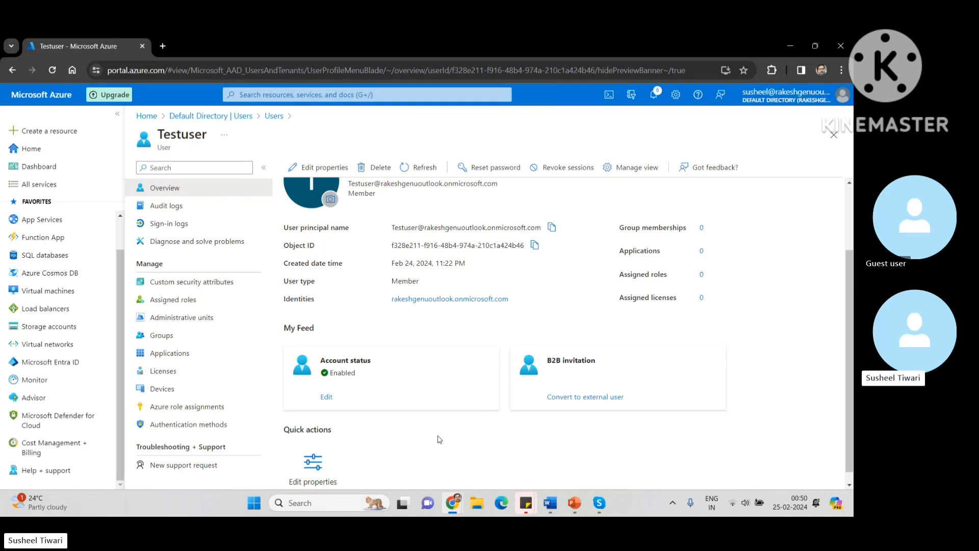
scroll(440, 440, "down", 1)
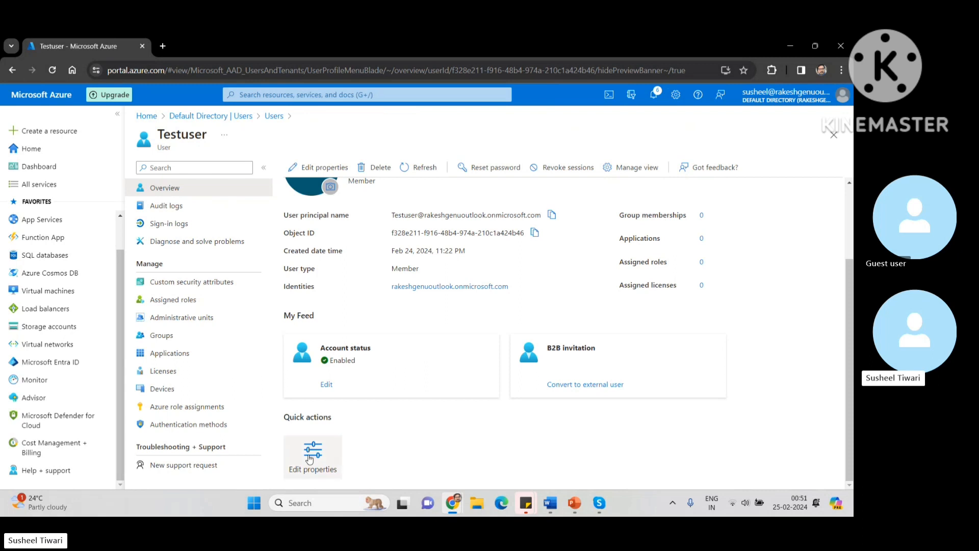
scroll(384, 459, "up", 3)
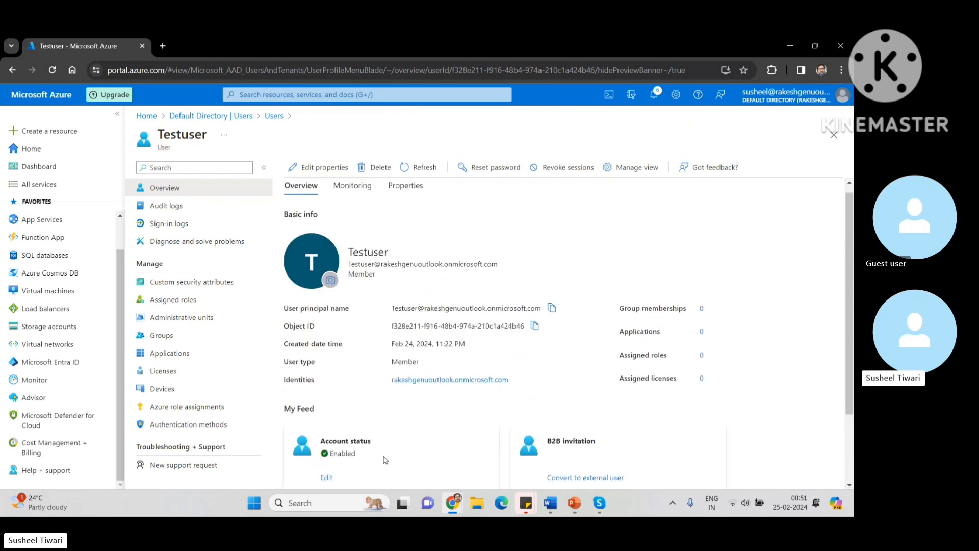
scroll(384, 460, "down", 2)
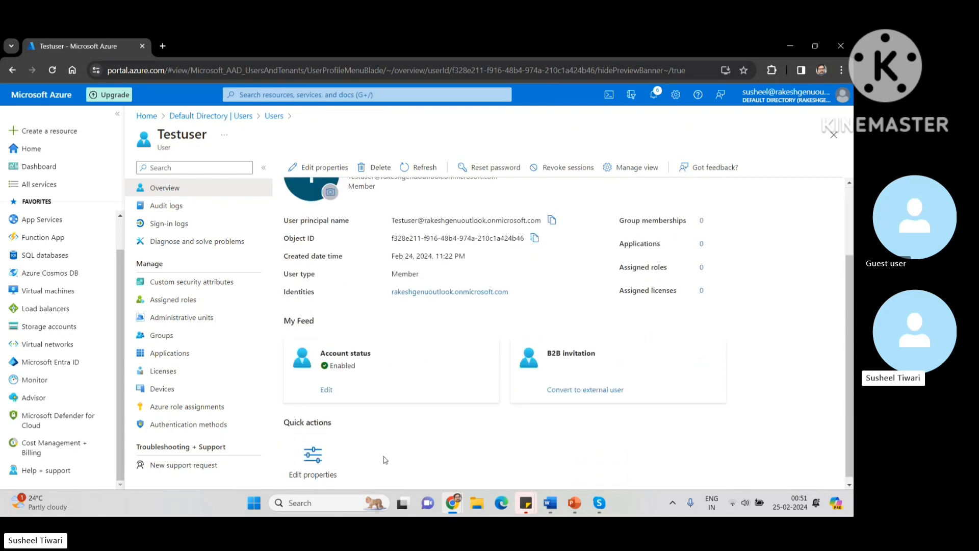
Step: Open Testuser's Edit properties, browse Job and Contact Information, then show Parental controls
left_click(308, 458)
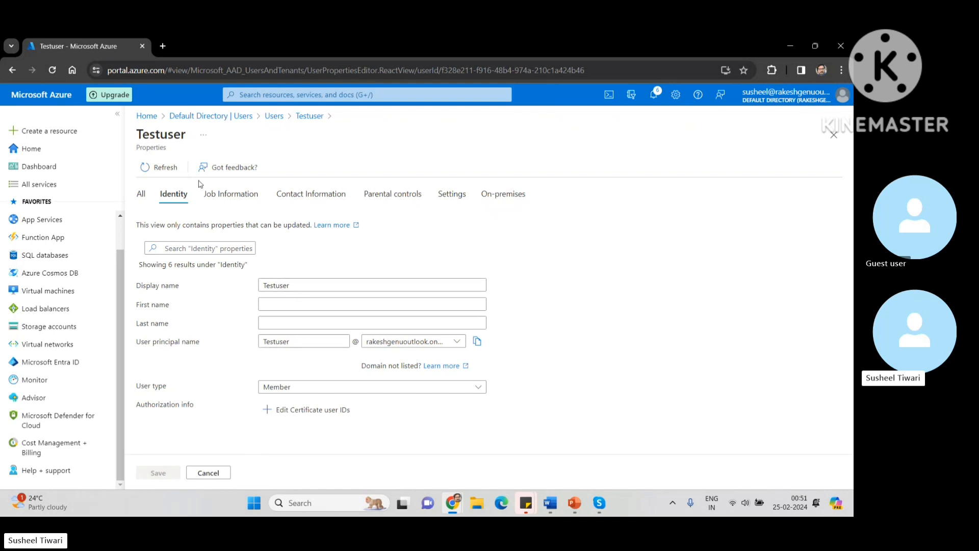
left_click(218, 197)
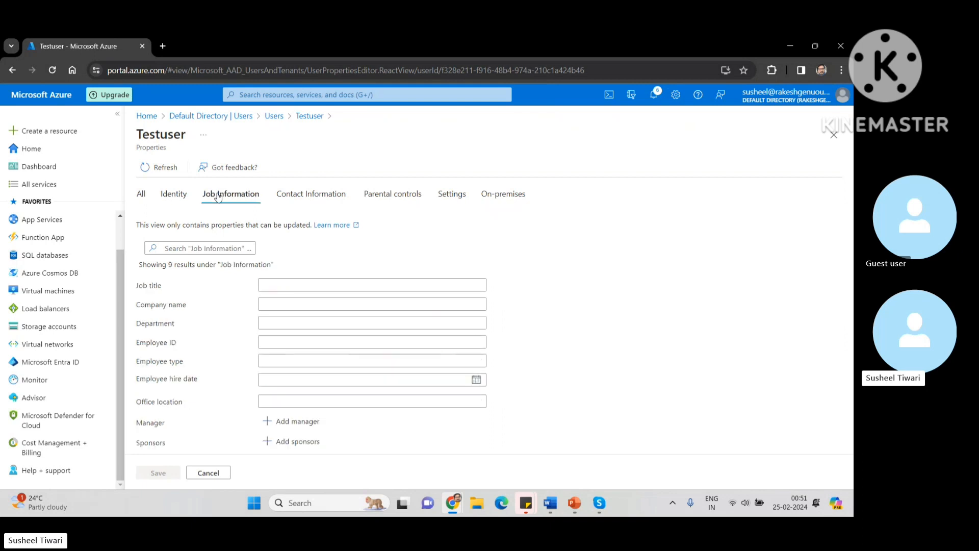
left_click(303, 286)
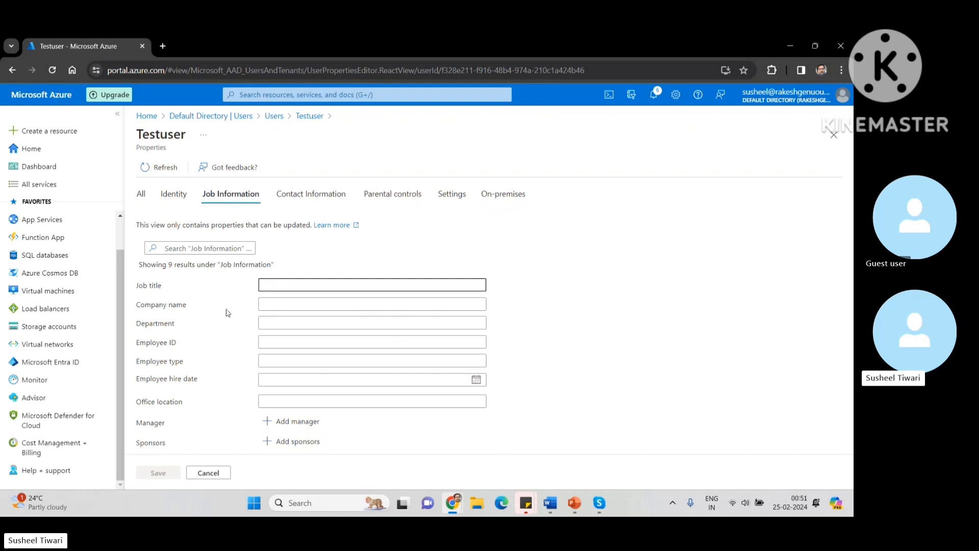
left_click(314, 198)
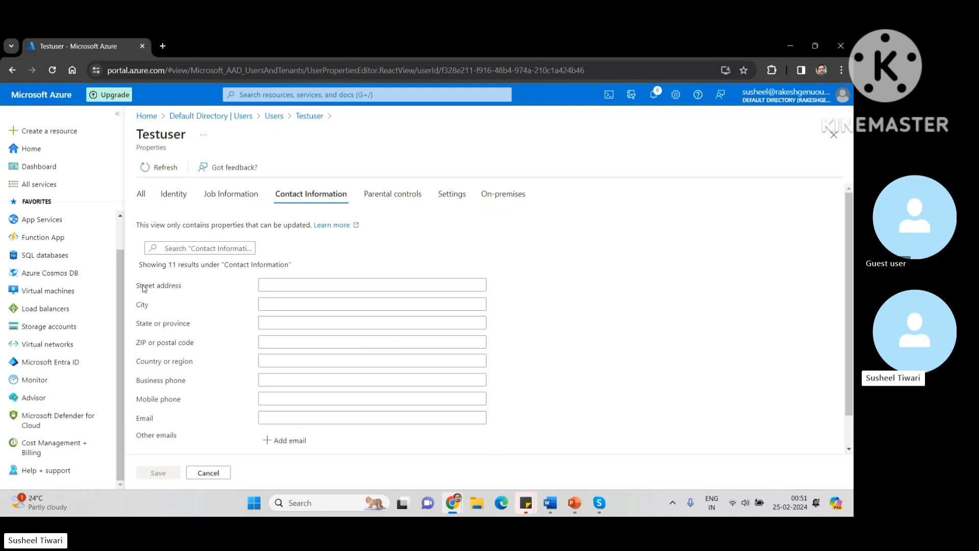
left_click_drag(144, 288, 250, 294)
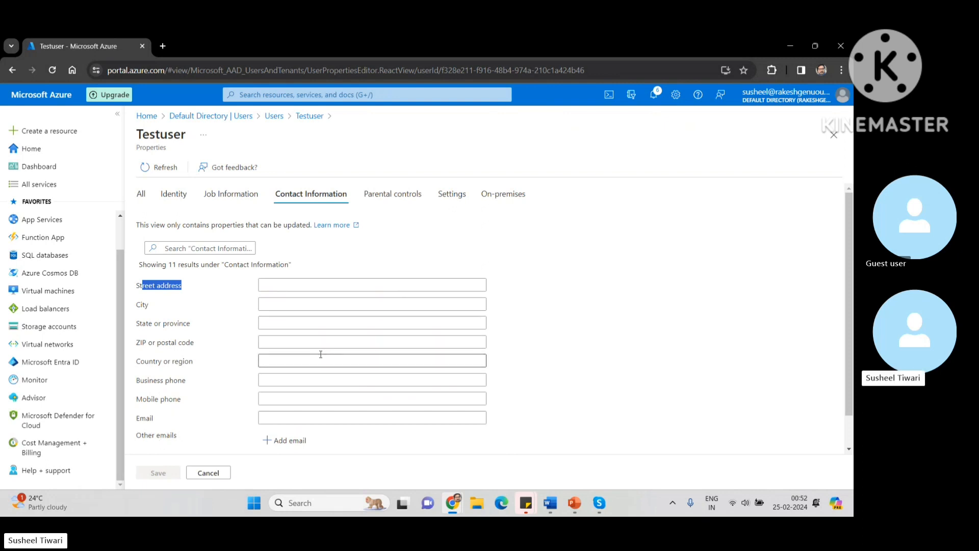
left_click(405, 193)
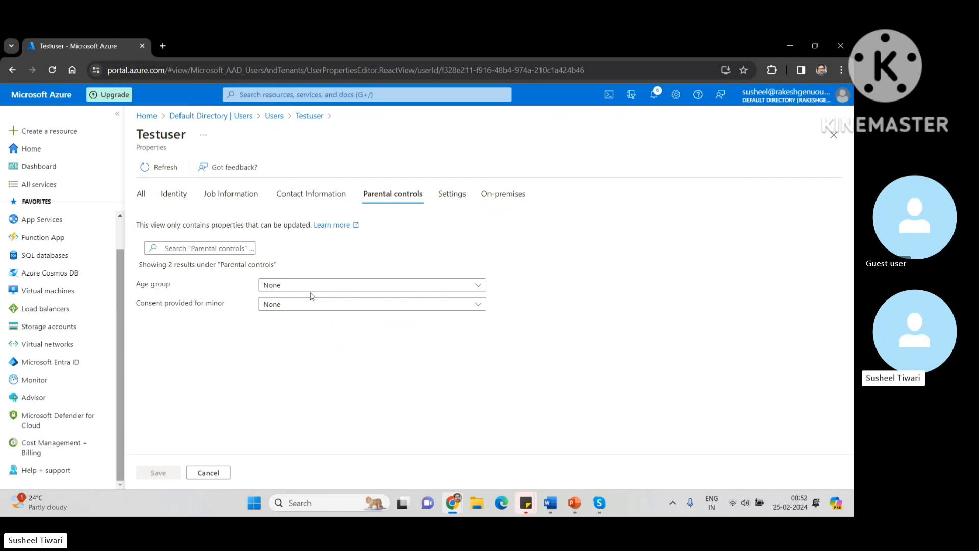
Step: Check the Age group and minor consent choices, leaving both set to None
left_click(339, 289)
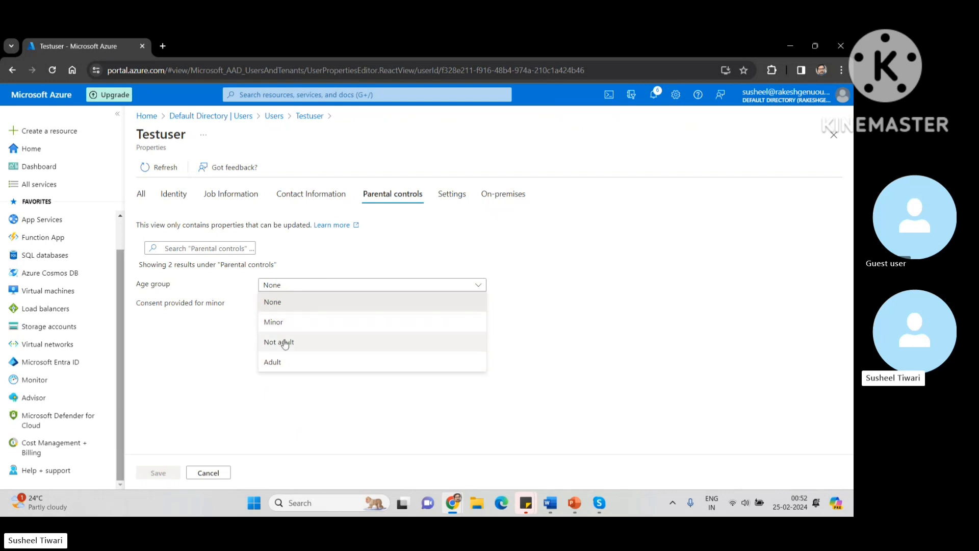
left_click(204, 372)
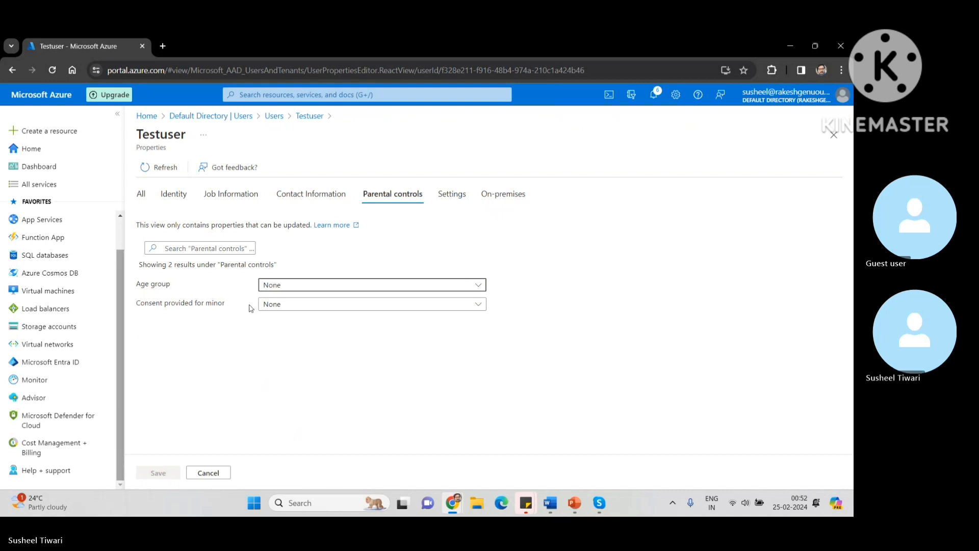
left_click(285, 309)
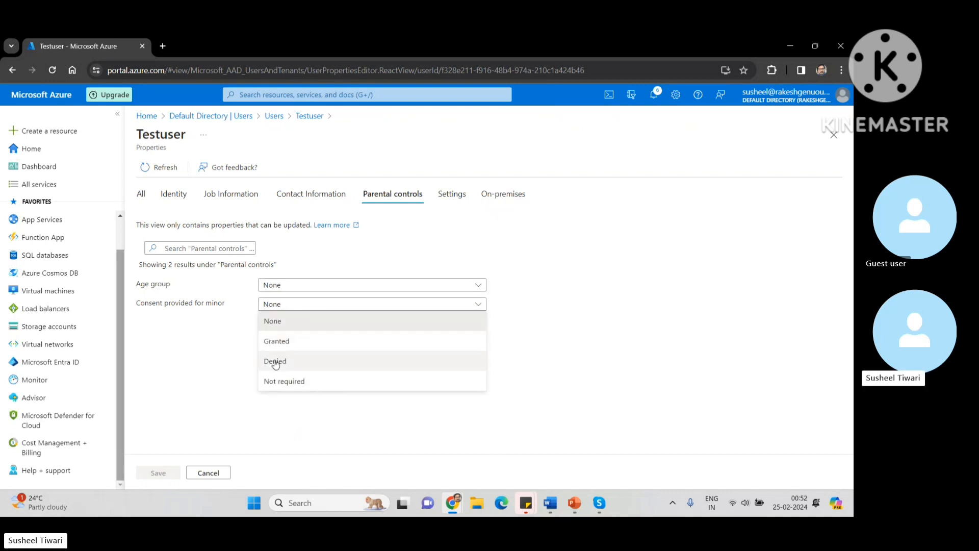
left_click(236, 387)
left_click(293, 343)
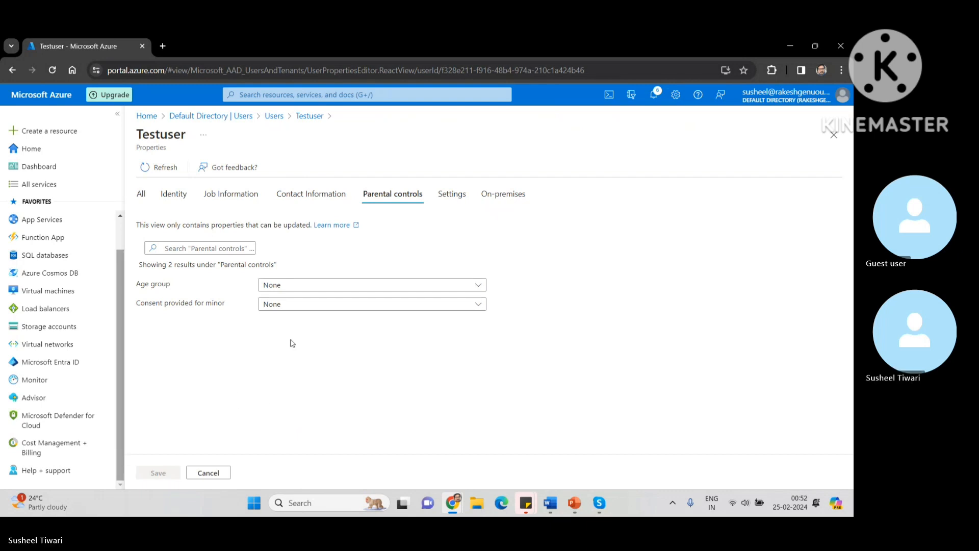
Step: Toggle Account enabled in Settings without keeping a change, then view the On-premises properties
left_click(456, 195)
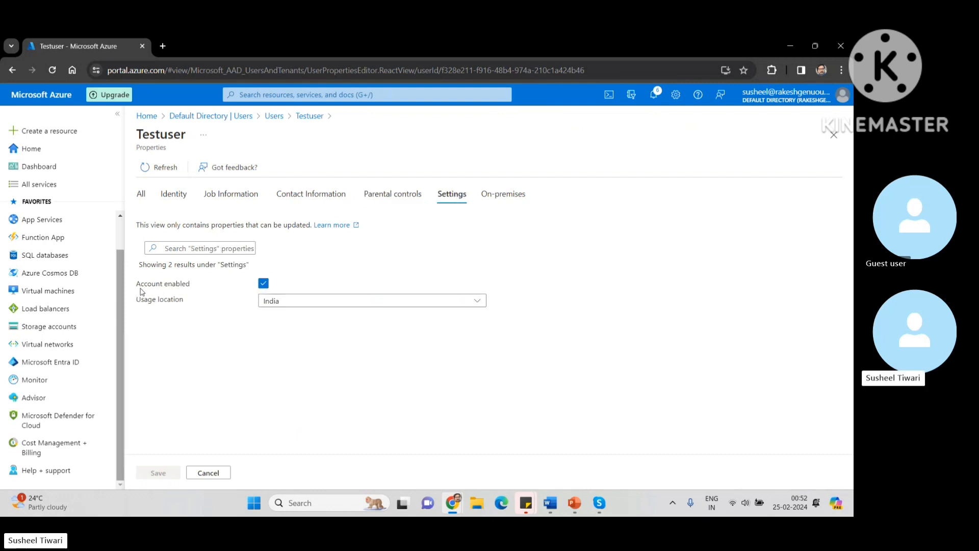
left_click(264, 283)
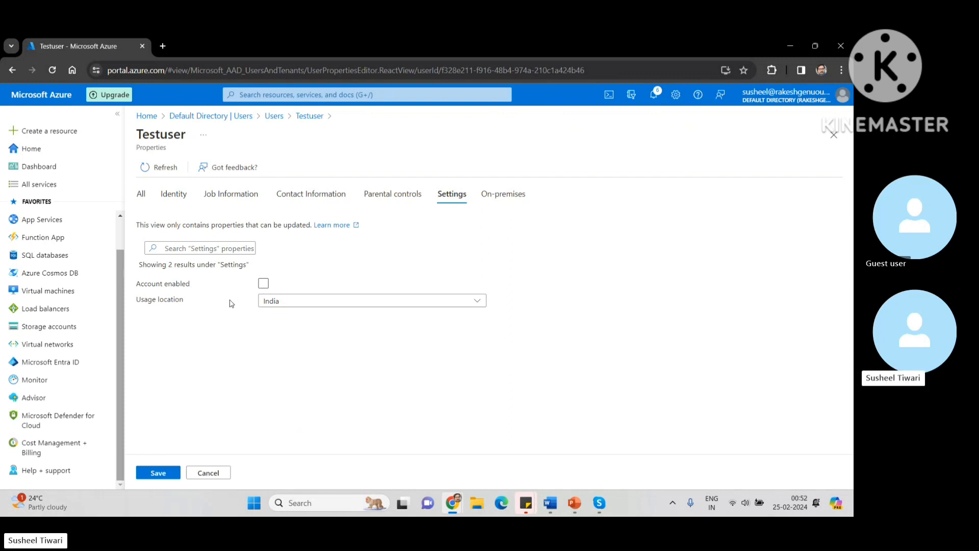
left_click(264, 284)
left_click(264, 283)
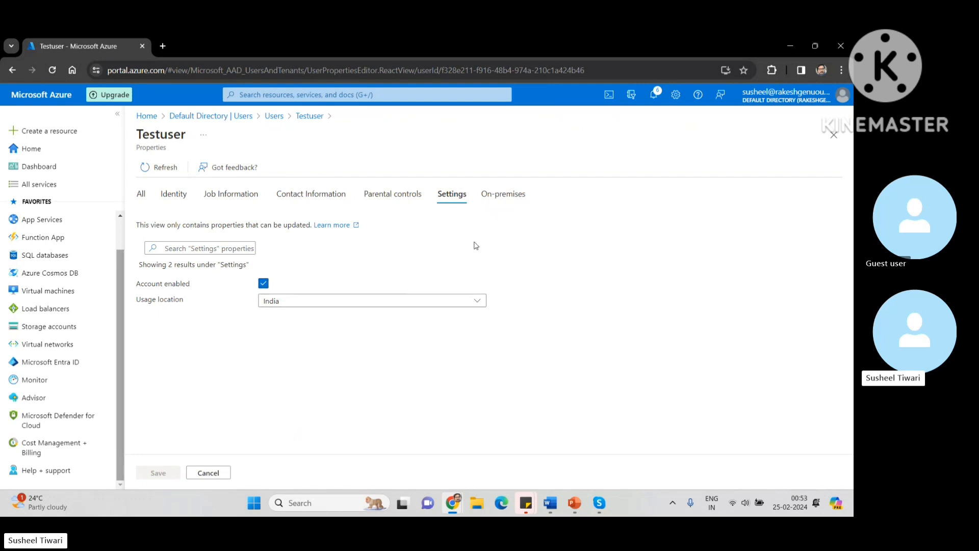
left_click(506, 199)
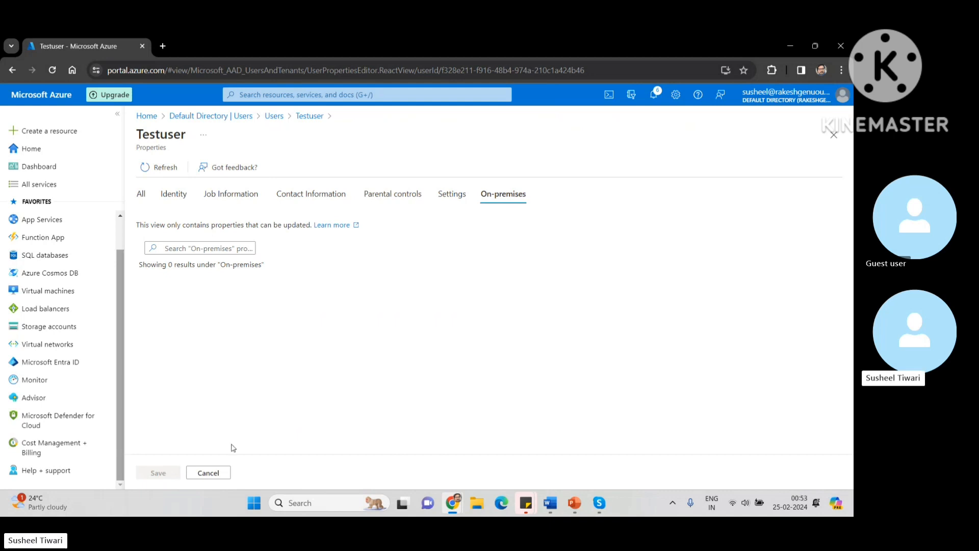
Step: Cancel the properties editor, reopen it, and cancel again, returning to Testuser's overview unchanged
left_click(209, 473)
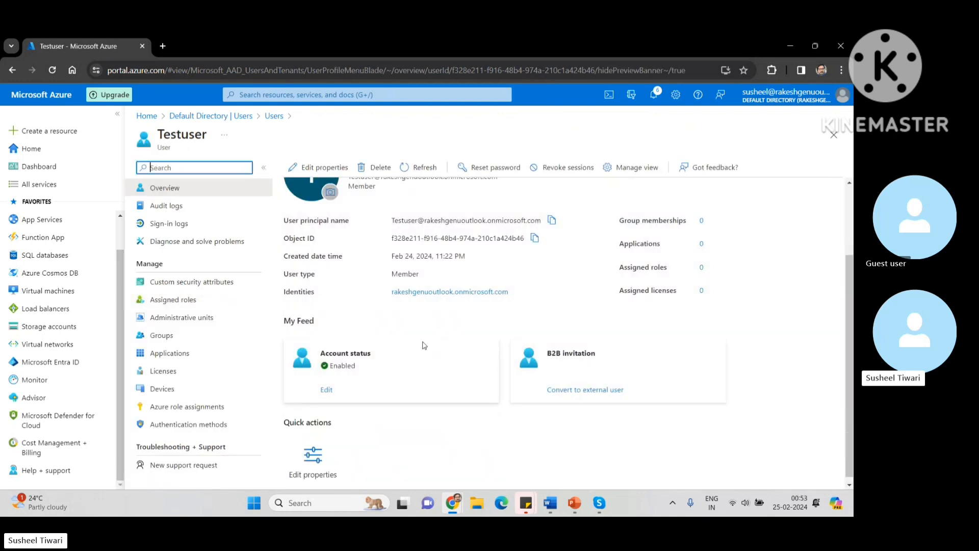
scroll(426, 345, "up", 3)
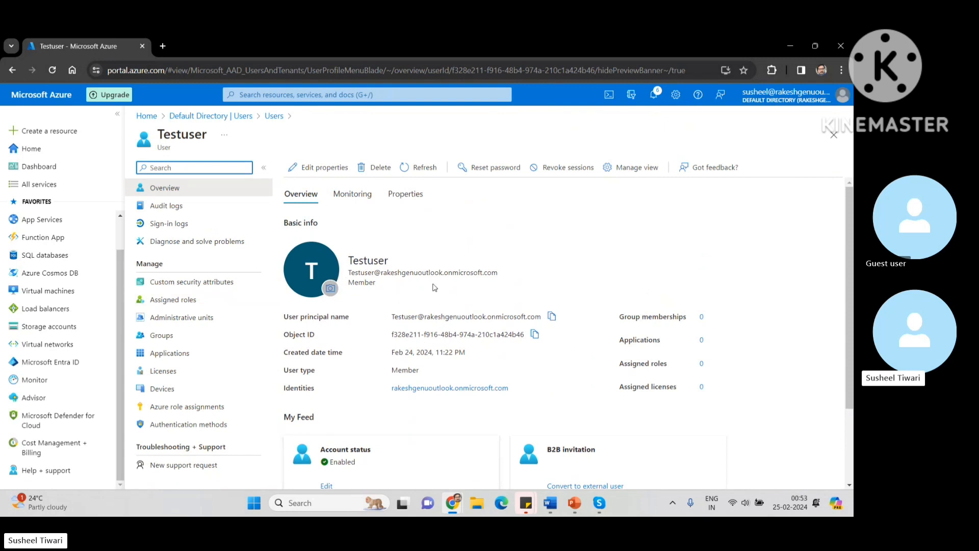
scroll(409, 284, "down", 2)
scroll(435, 287, "up", 2)
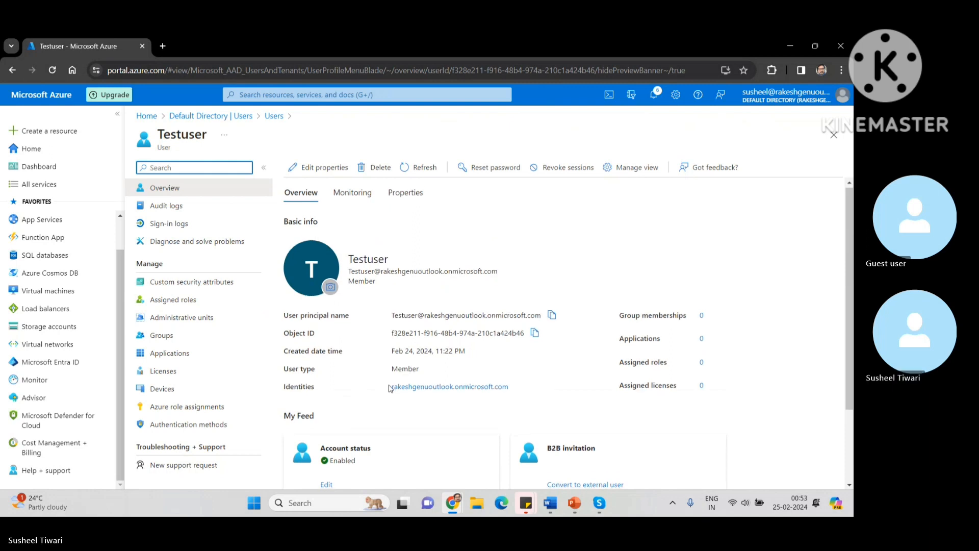
scroll(381, 378, "down", 2)
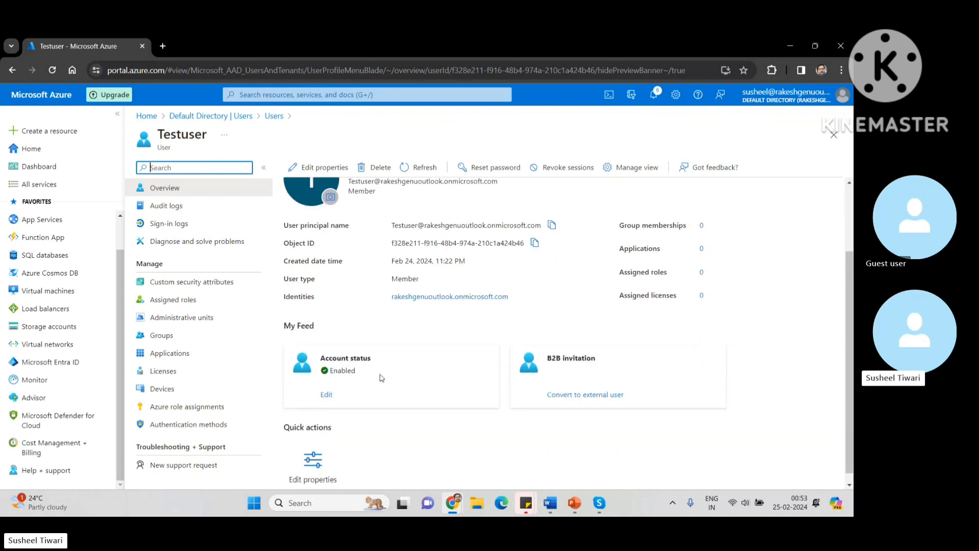
scroll(382, 378, "up", 2)
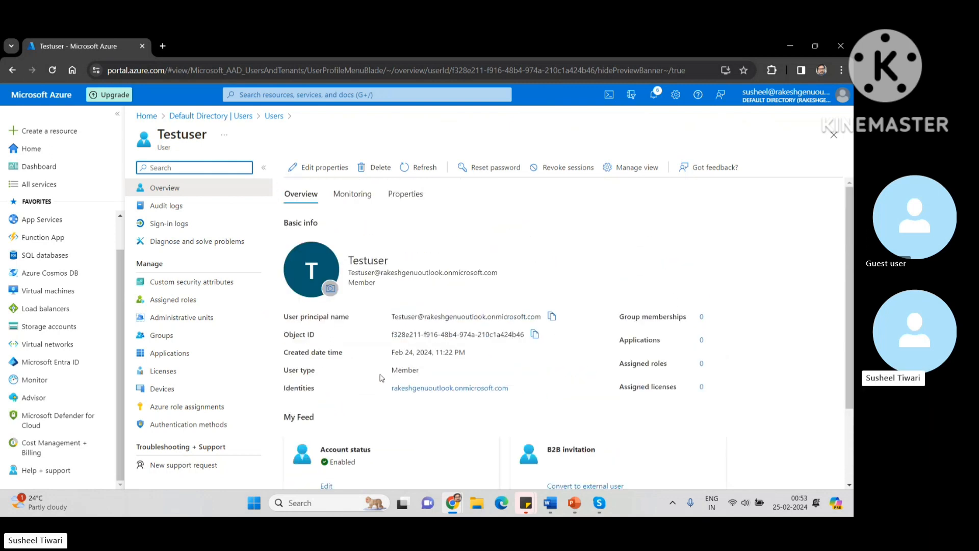
left_click(317, 168)
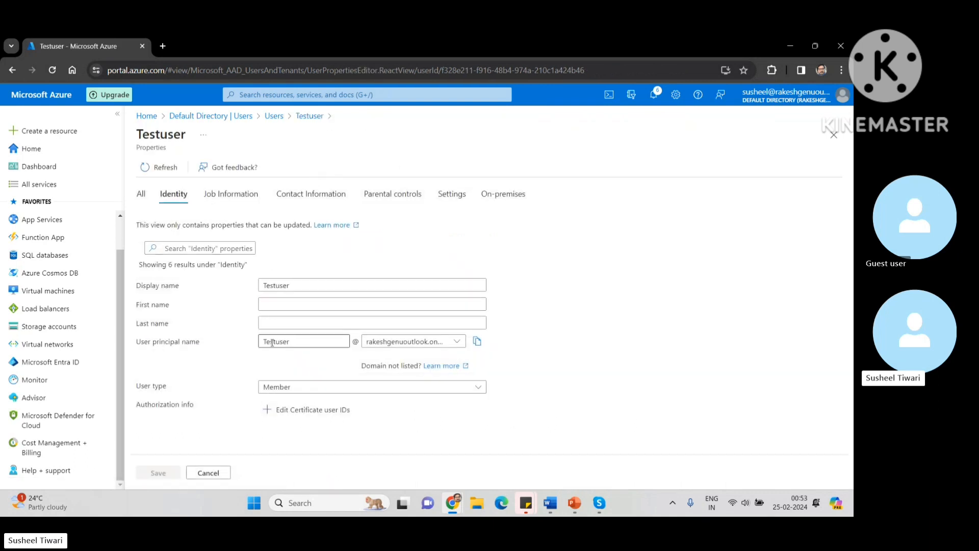
left_click(208, 473)
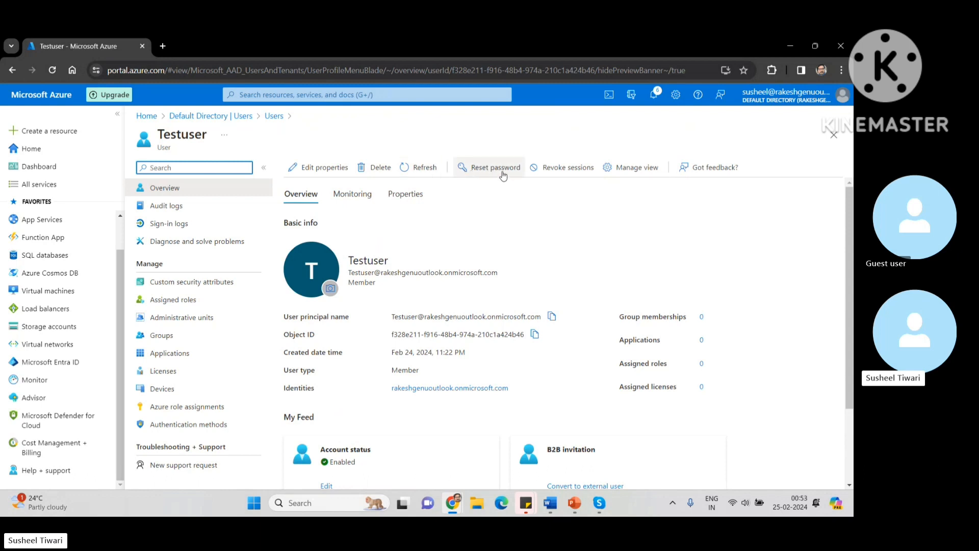
scroll(440, 380, "down", 2)
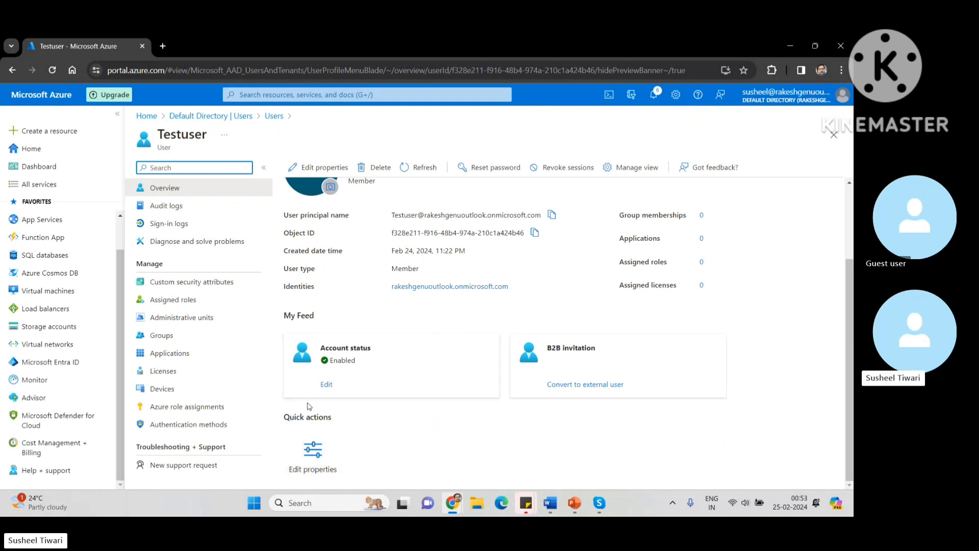
mouse_move(453, 503)
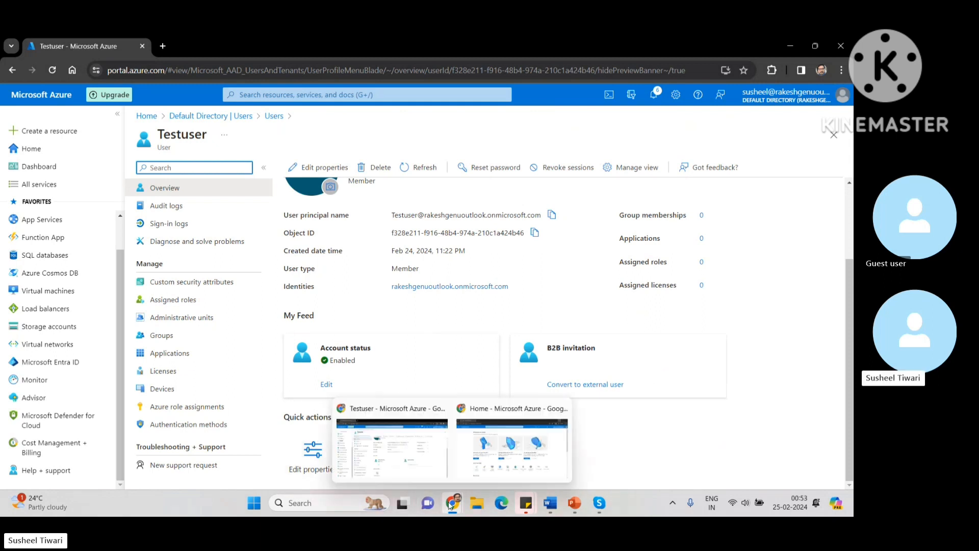
left_click(485, 470)
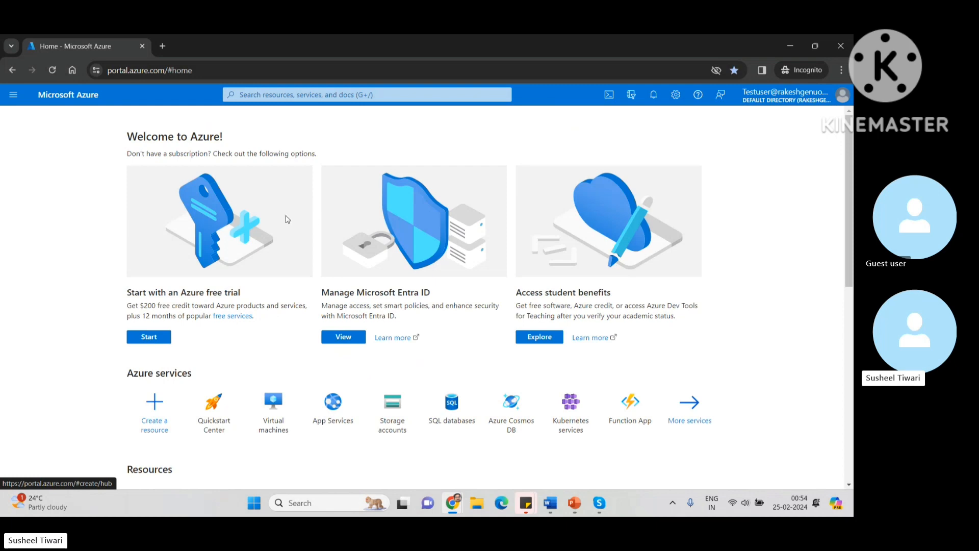
left_click(793, 46)
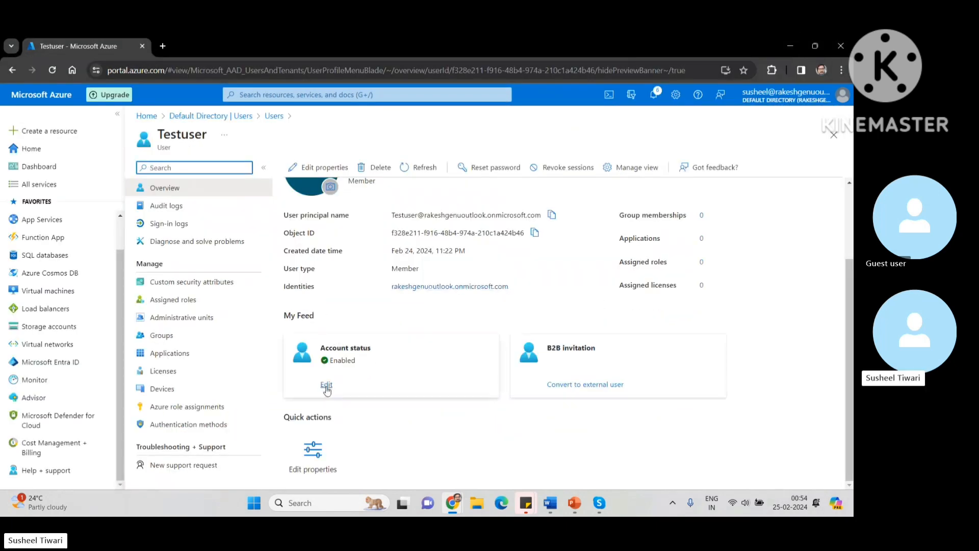
left_click(328, 391)
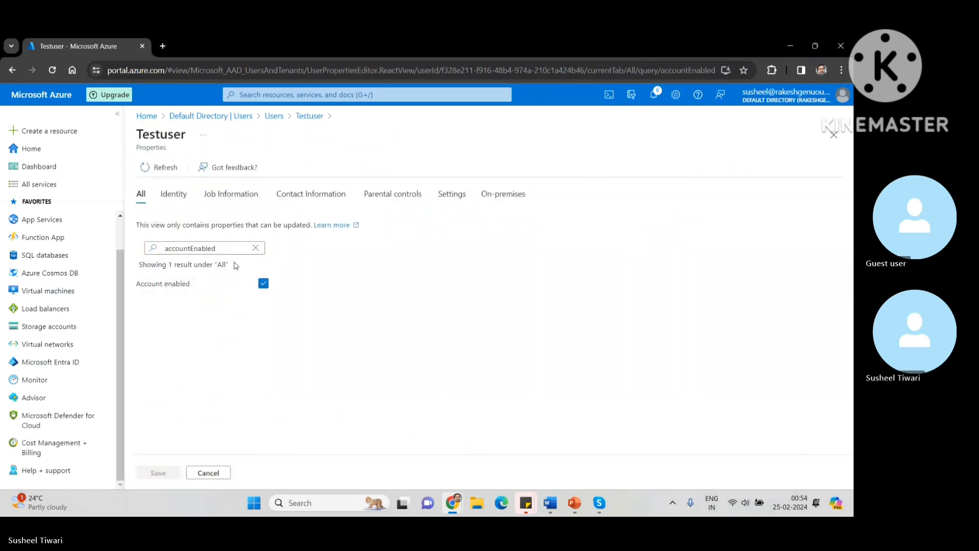
left_click(263, 284)
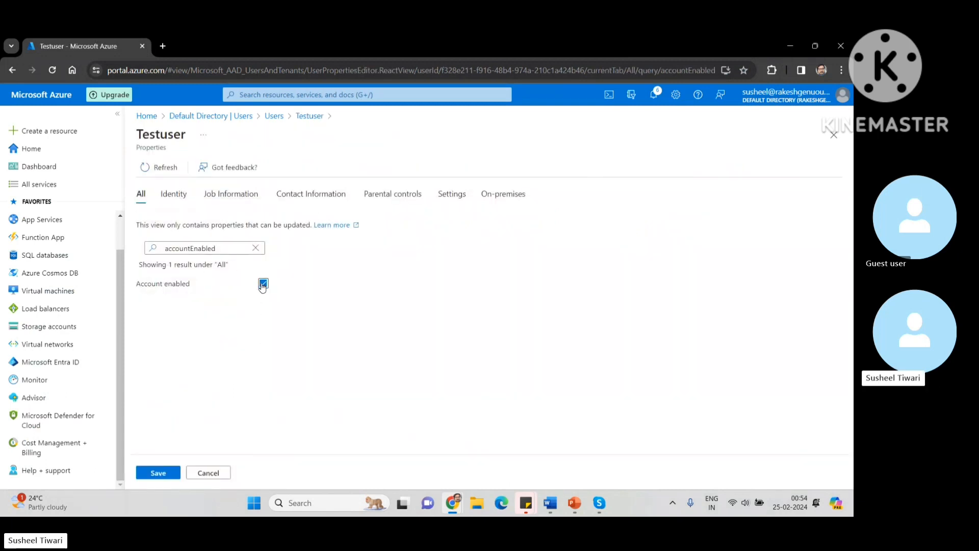
left_click(153, 472)
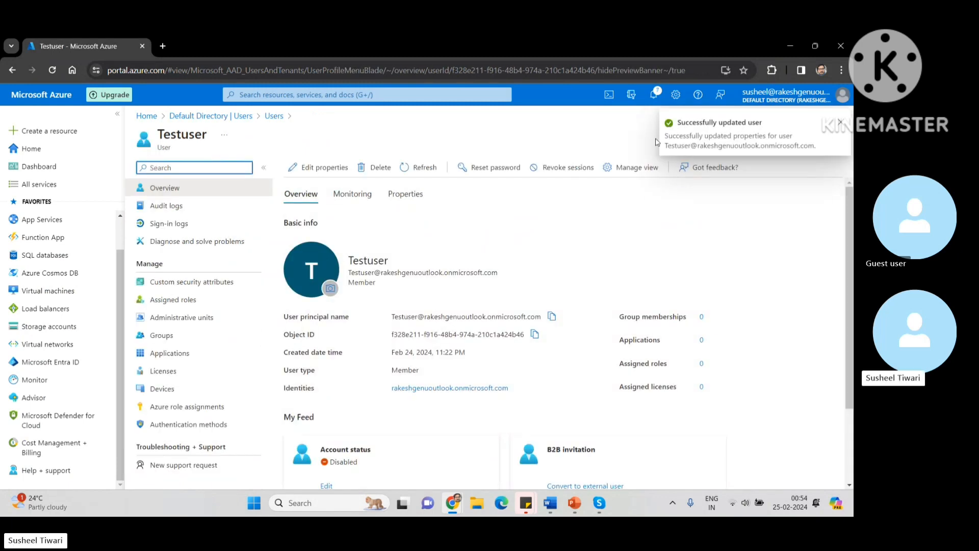
Step: In the incognito window, sign out and try signing back in as Testuser with its password
mouse_move(452, 497)
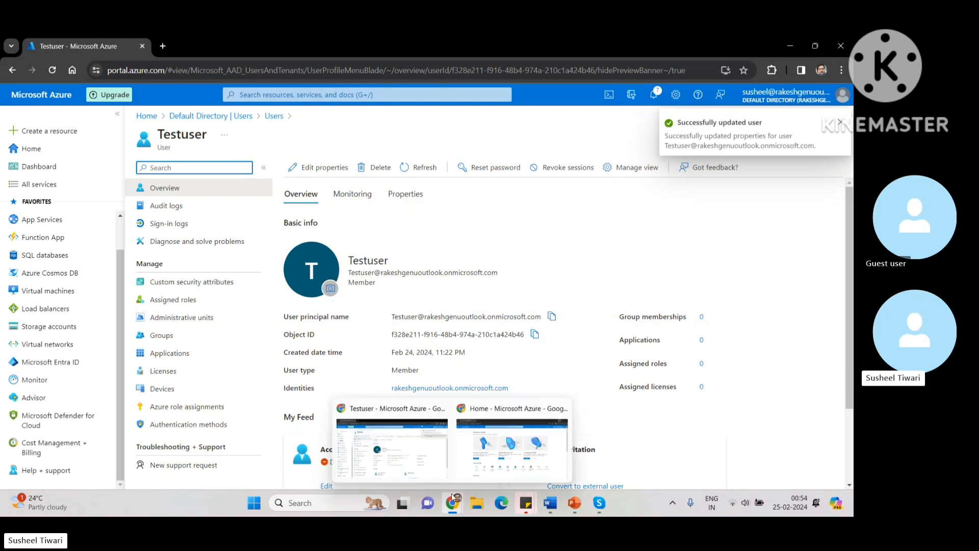
left_click(505, 454)
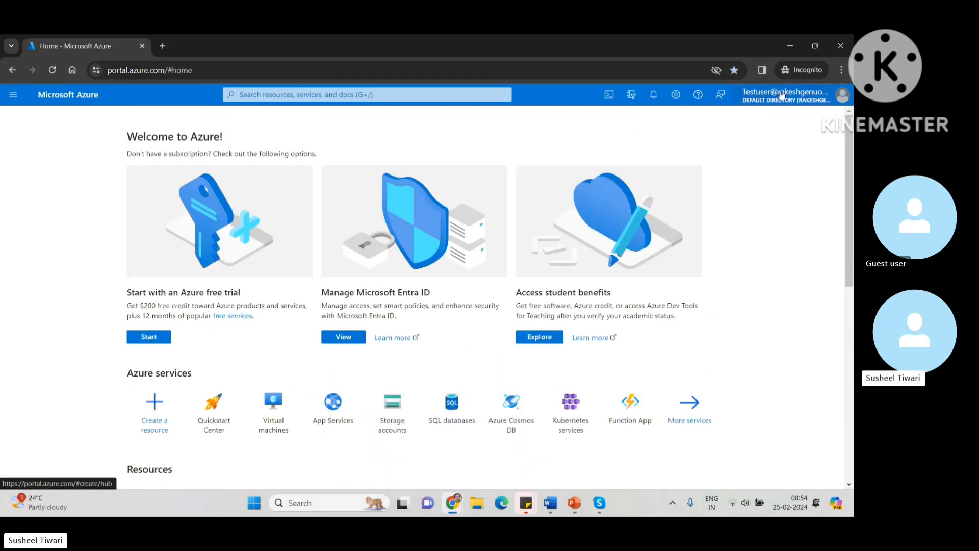
left_click(782, 96)
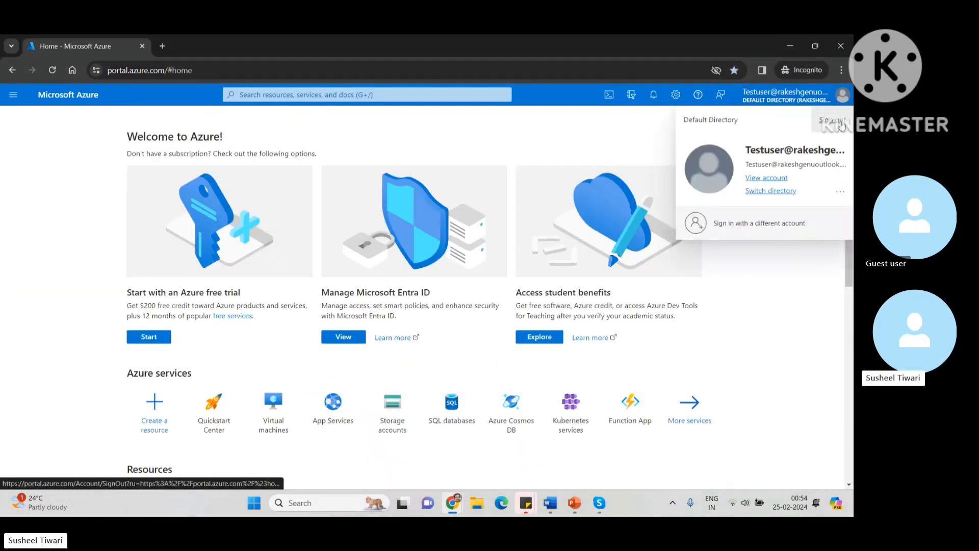
left_click(840, 124)
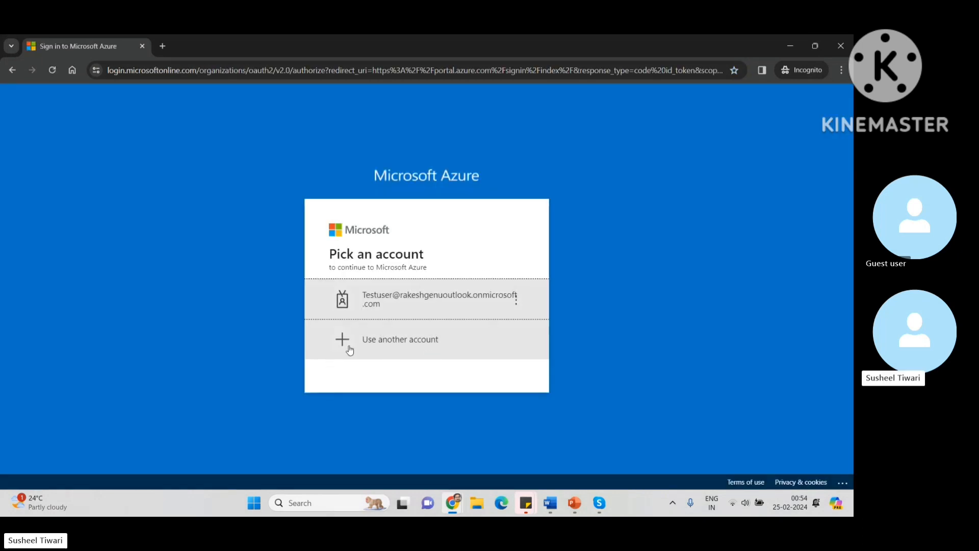
left_click(434, 309)
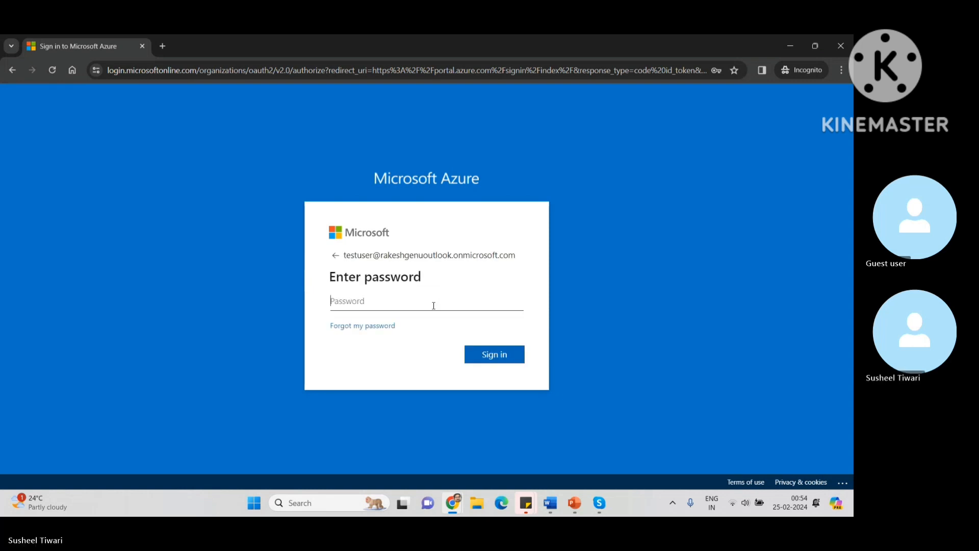
type("•••")
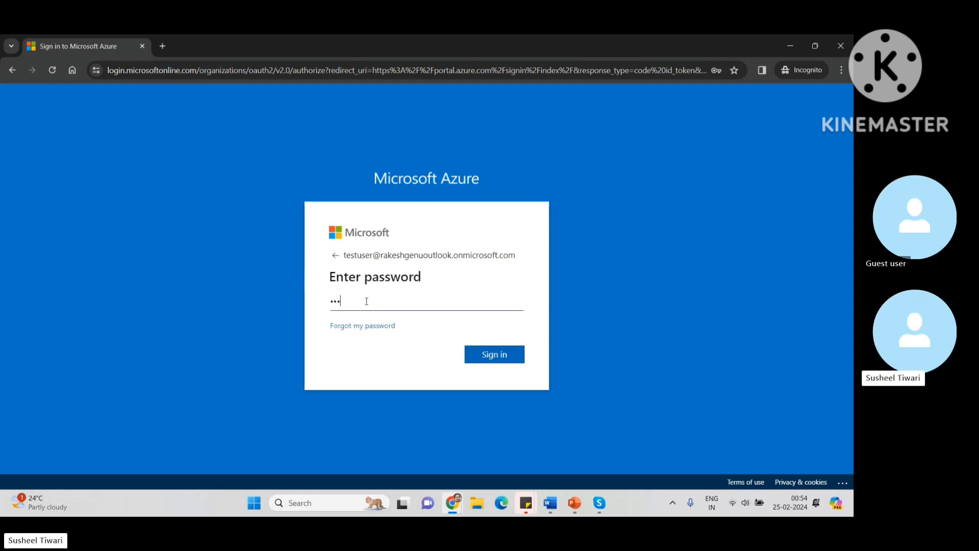
type("••")
left_click(494, 355)
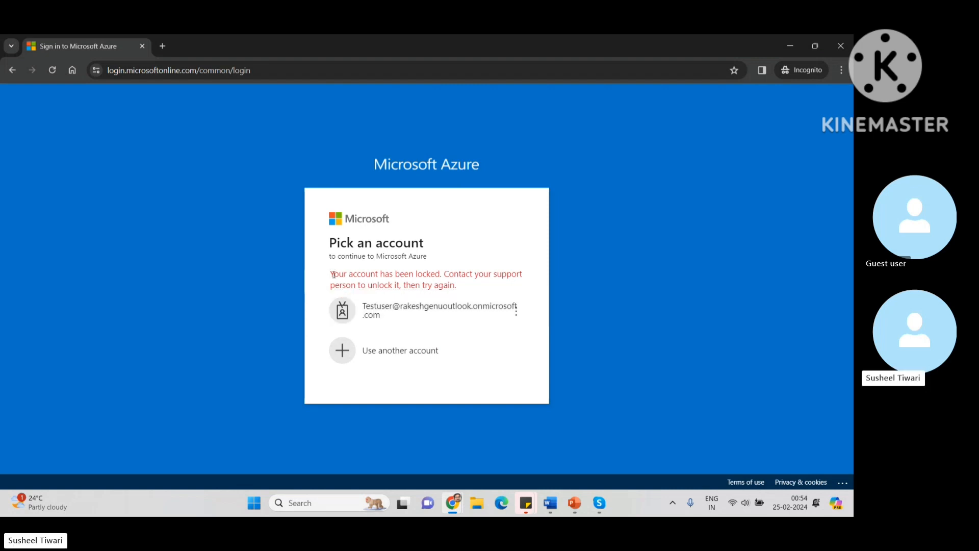
Step: Note the account-locked error, then switch back to the admin's Testuser portal window
mouse_move(332, 274)
left_mouse_down()
mouse_move(436, 271)
mouse_move(491, 283)
left_mouse_up()
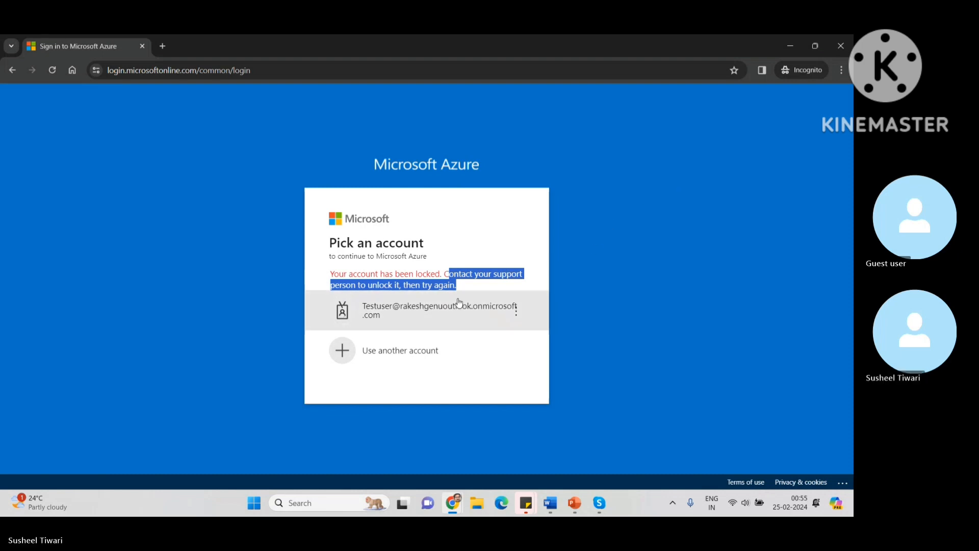
mouse_move(455, 513)
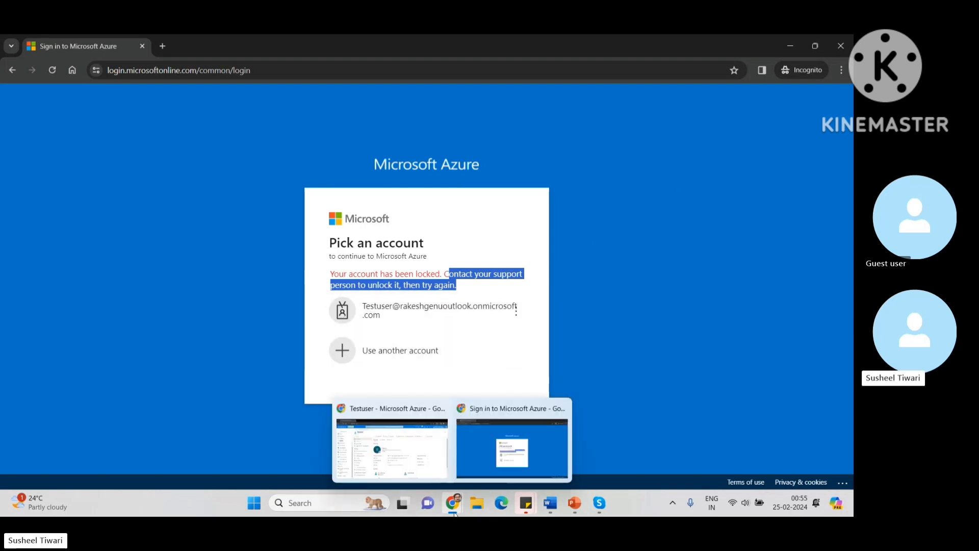
left_click(408, 462)
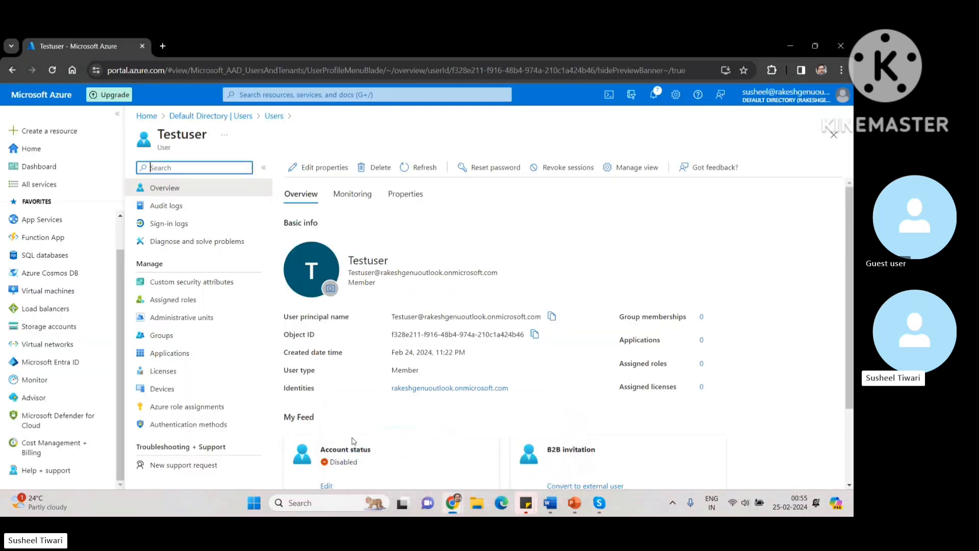
scroll(340, 444, "down", 1)
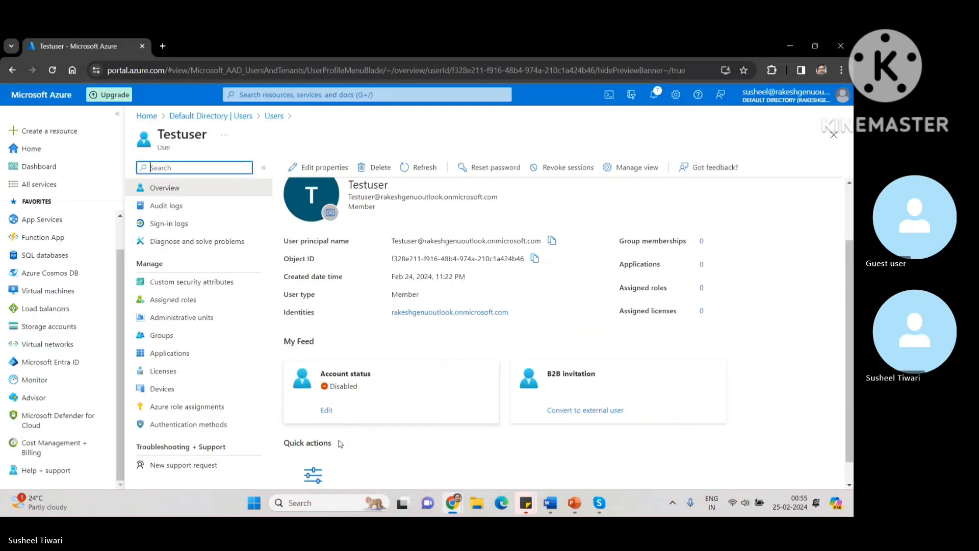
left_click(325, 412)
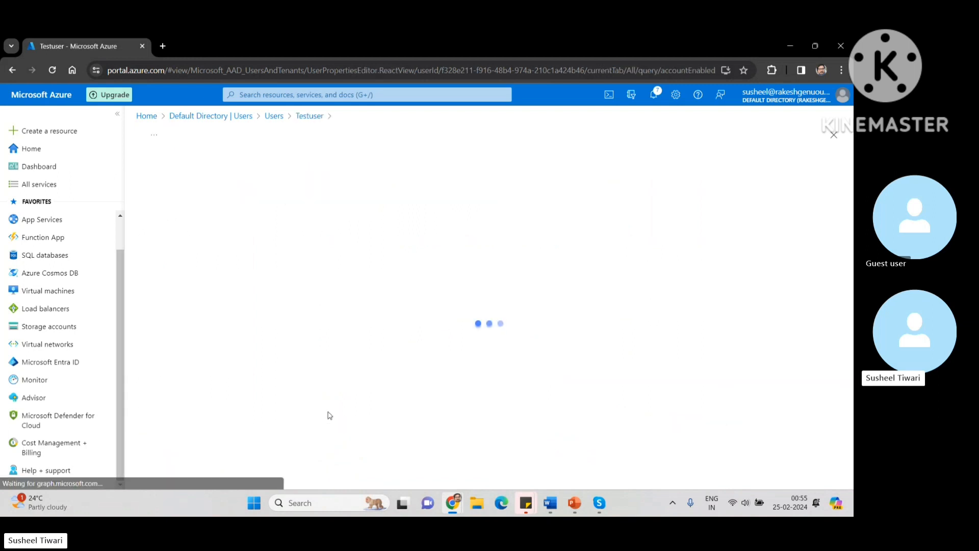
left_click(263, 284)
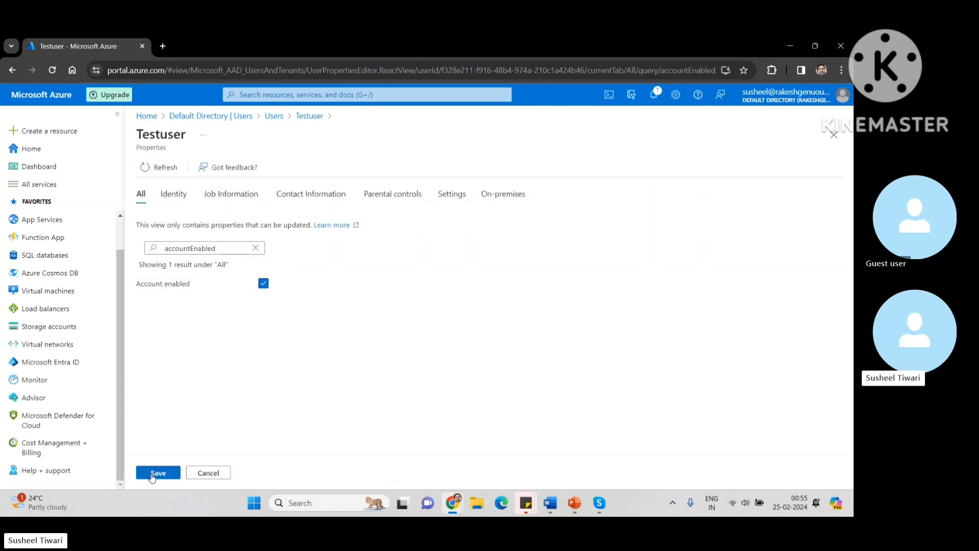
left_click(158, 473)
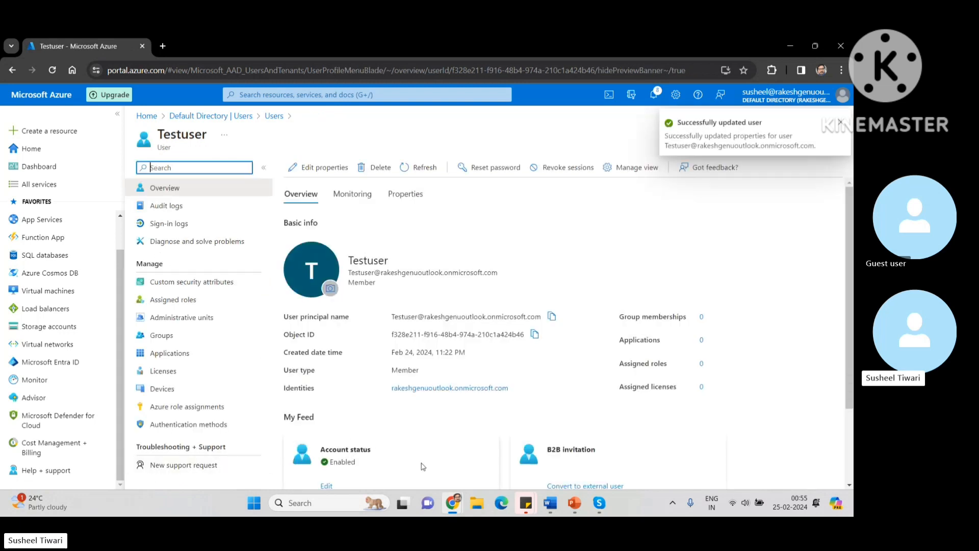
Step: In the incognito window, sign in as Testuser with its password and answer No to staying signed in
mouse_move(453, 502)
left_click(485, 448)
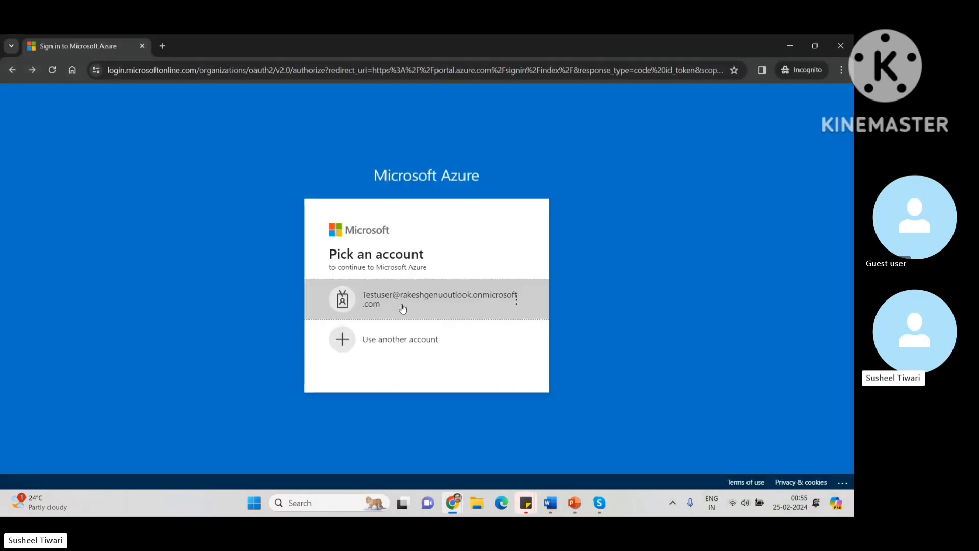
left_click(403, 309)
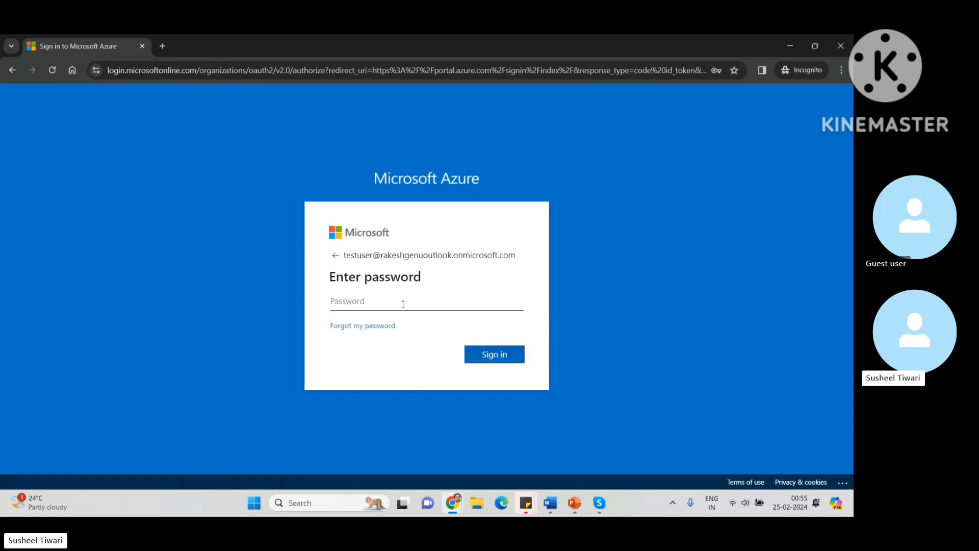
type("•••")
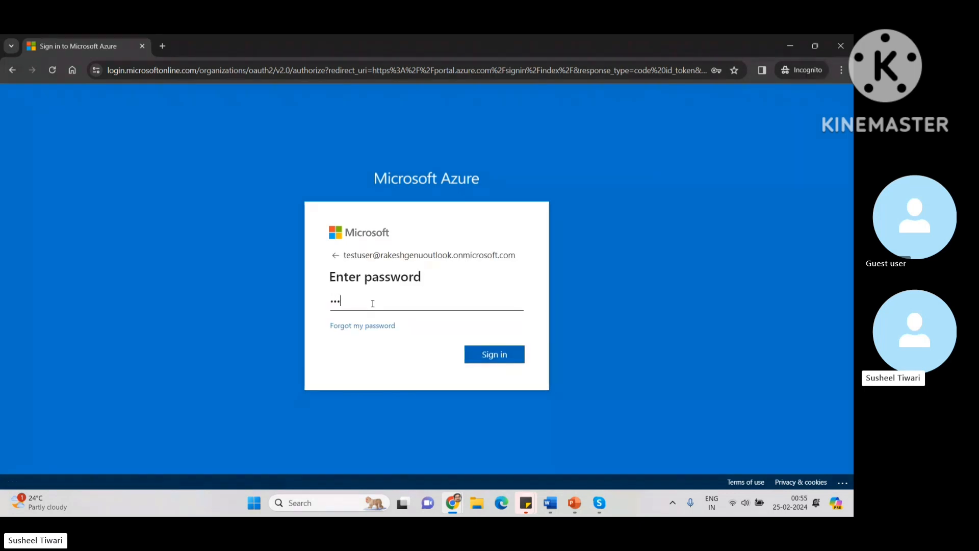
type("••••••")
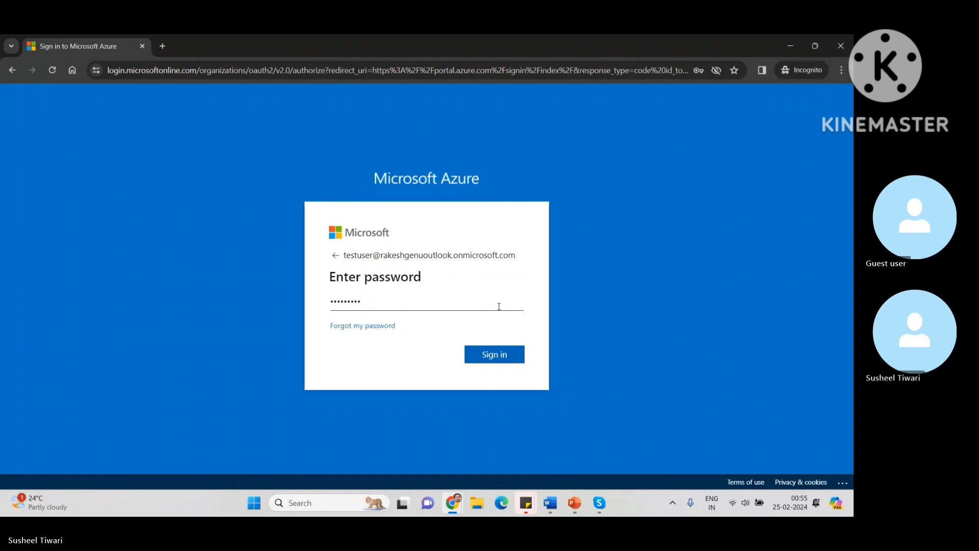
left_click(495, 355)
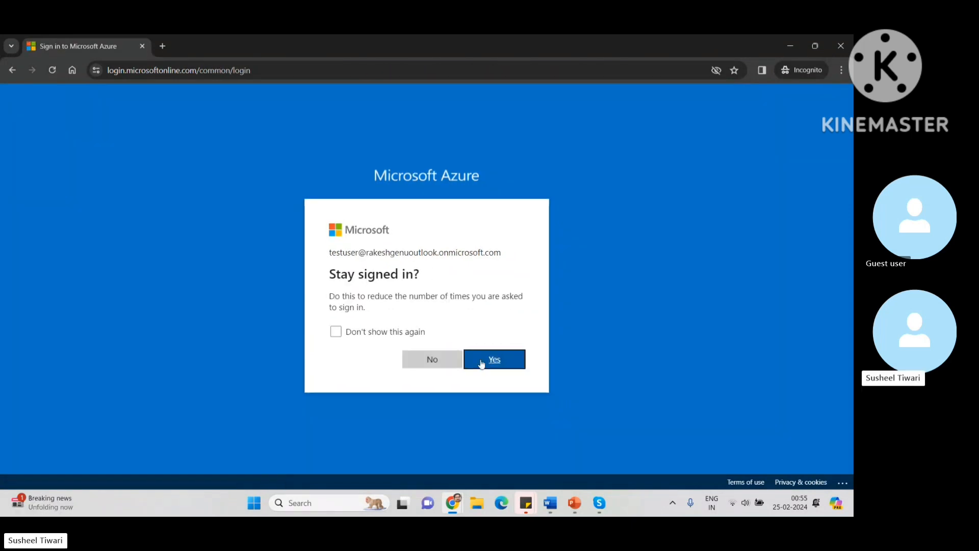
left_click(423, 364)
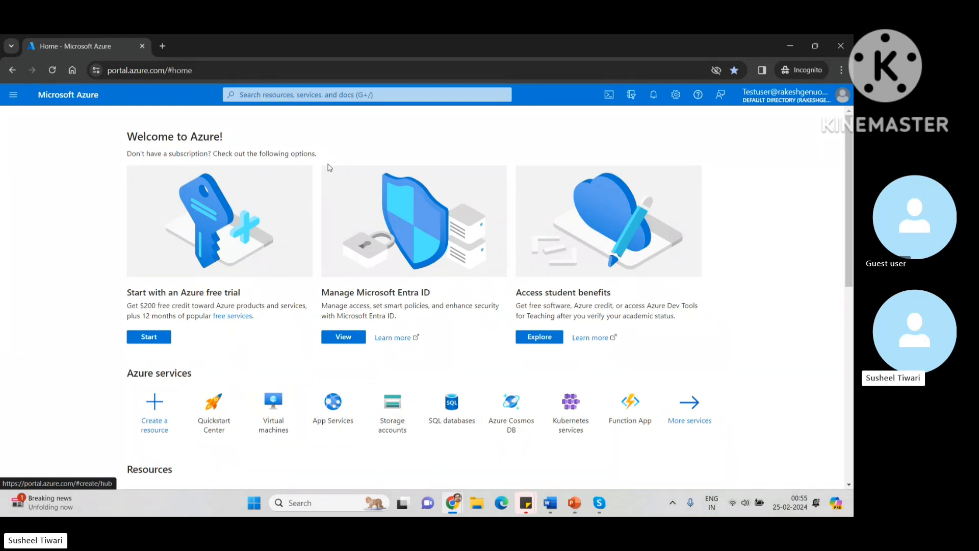
Step: Search 'entra' and open Microsoft Entra ID's Default Directory overview
left_click(286, 95)
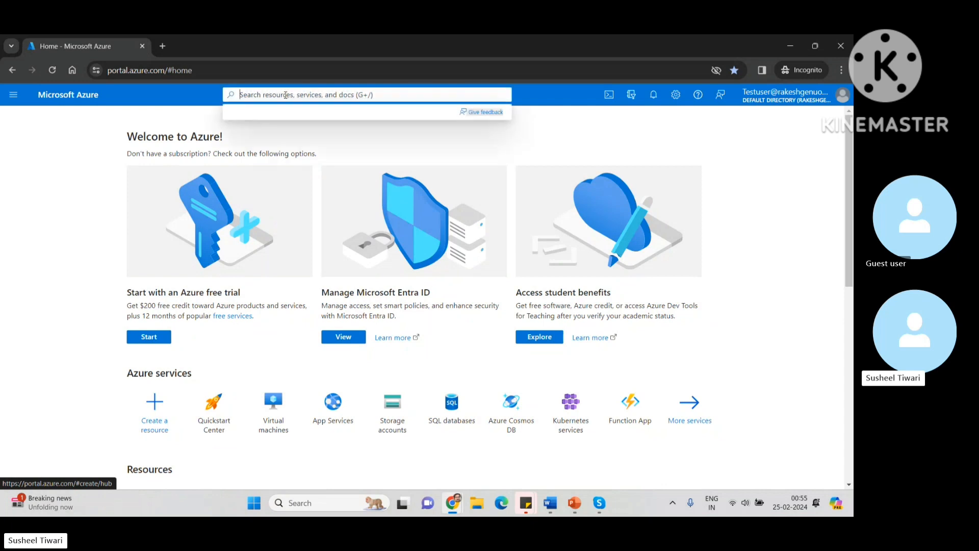
type("e")
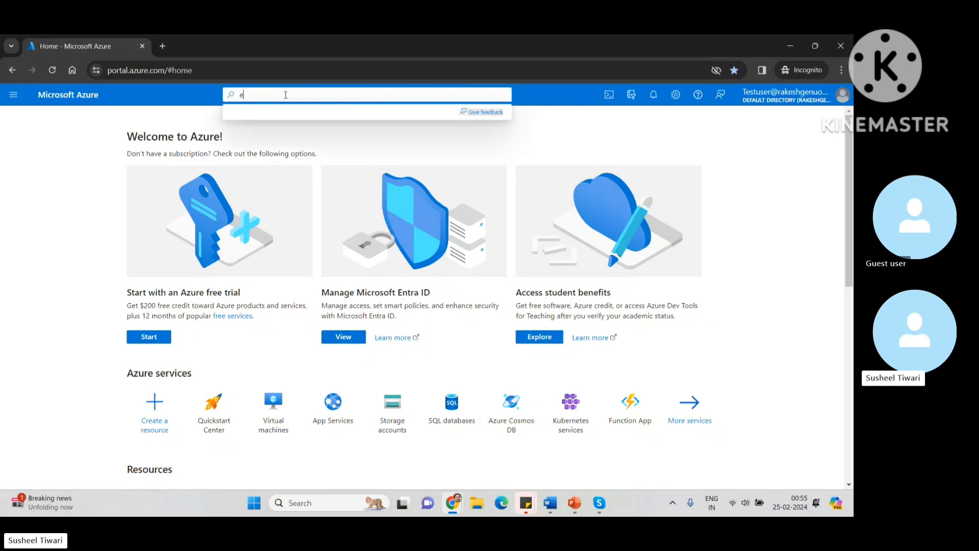
type("ntra")
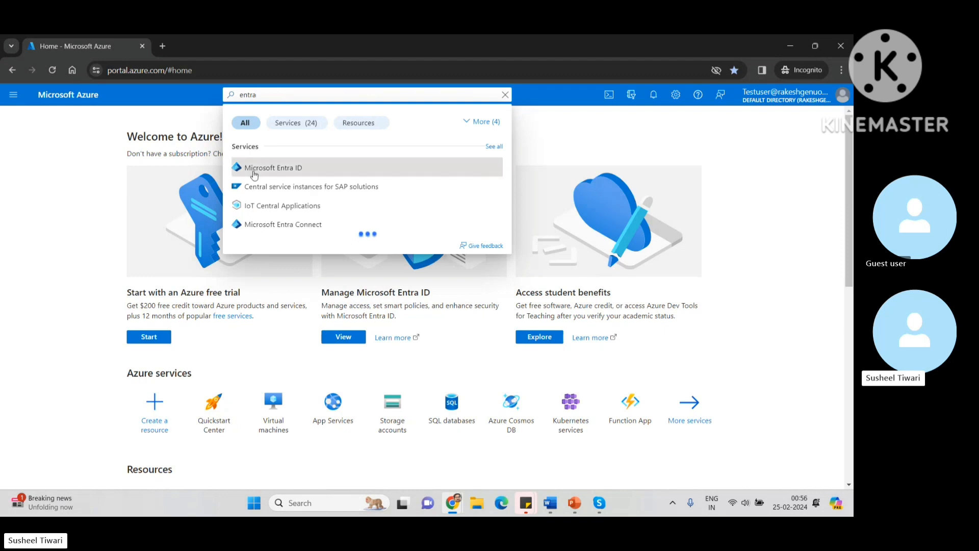
left_click(279, 169)
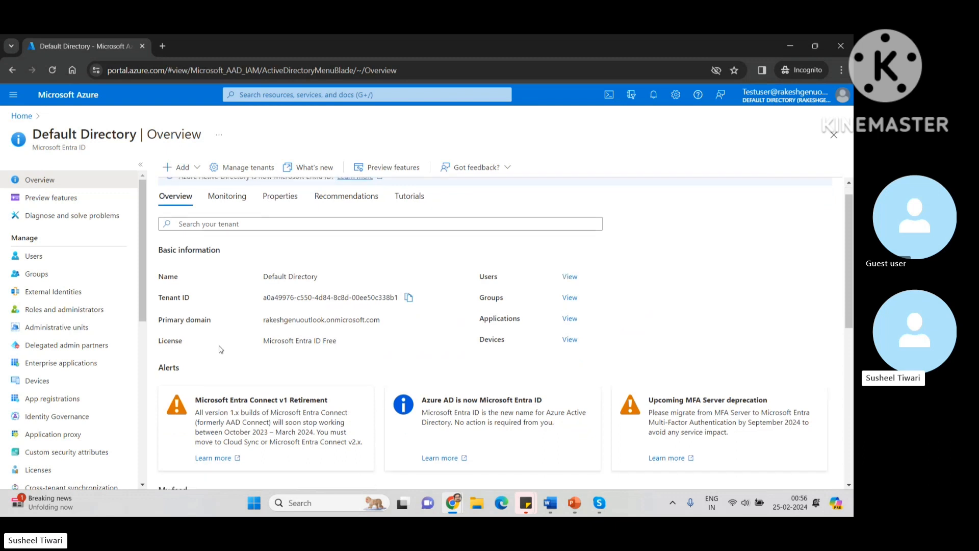
scroll(220, 349, "down", 1)
scroll(220, 349, "up", 1)
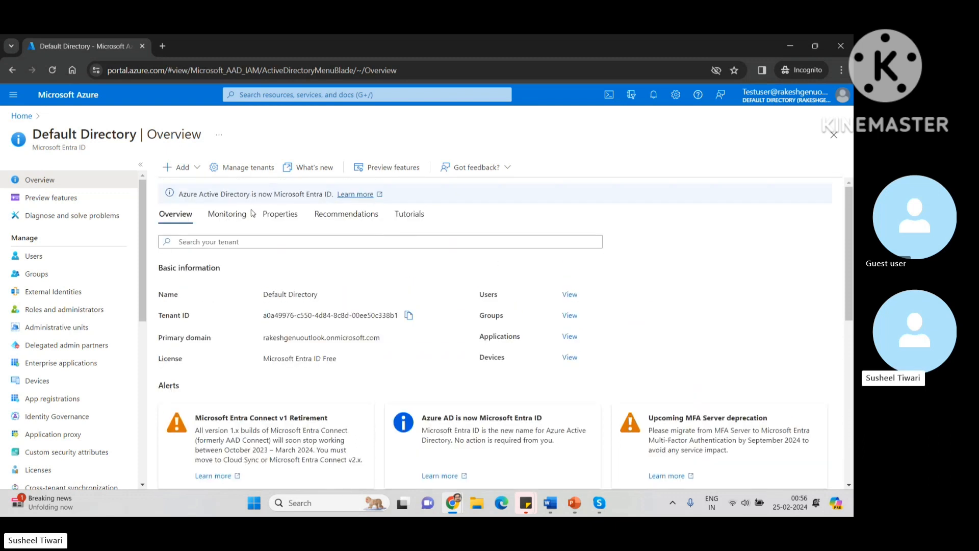
Step: Start a new internal user via Add > User > Create new user
left_click(194, 169)
mouse_move(170, 193)
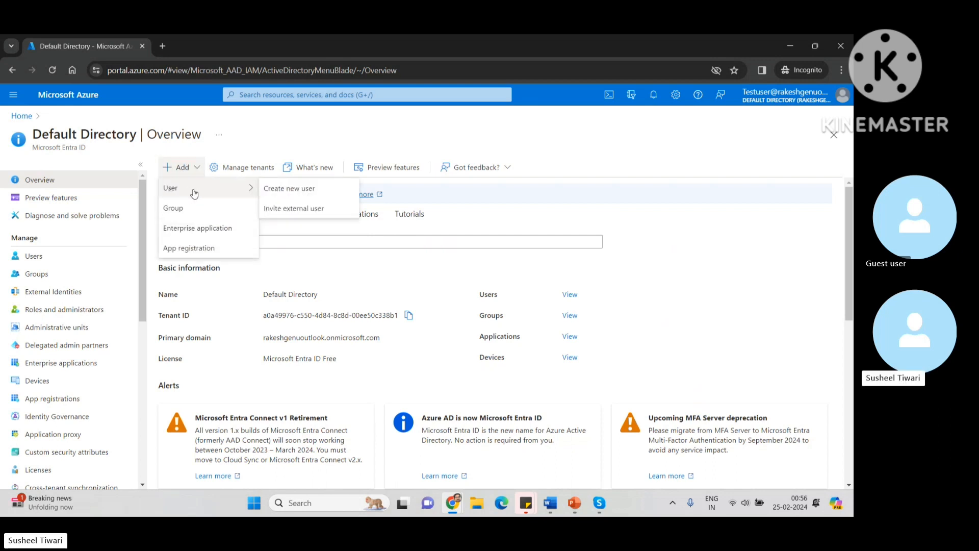
left_click(300, 189)
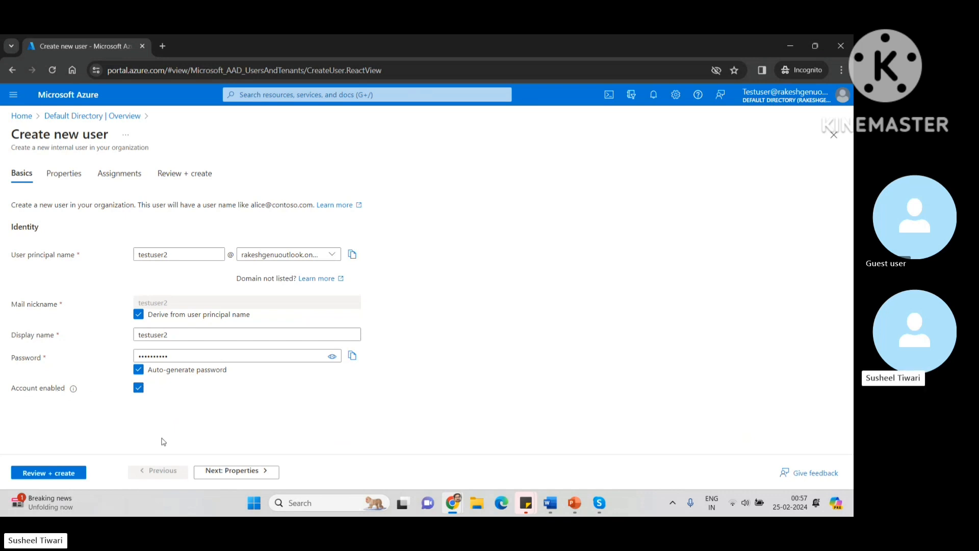
Step: Run Review + create on testuser2, then discard the failed form and return to the Default Directory overview
left_click(65, 475)
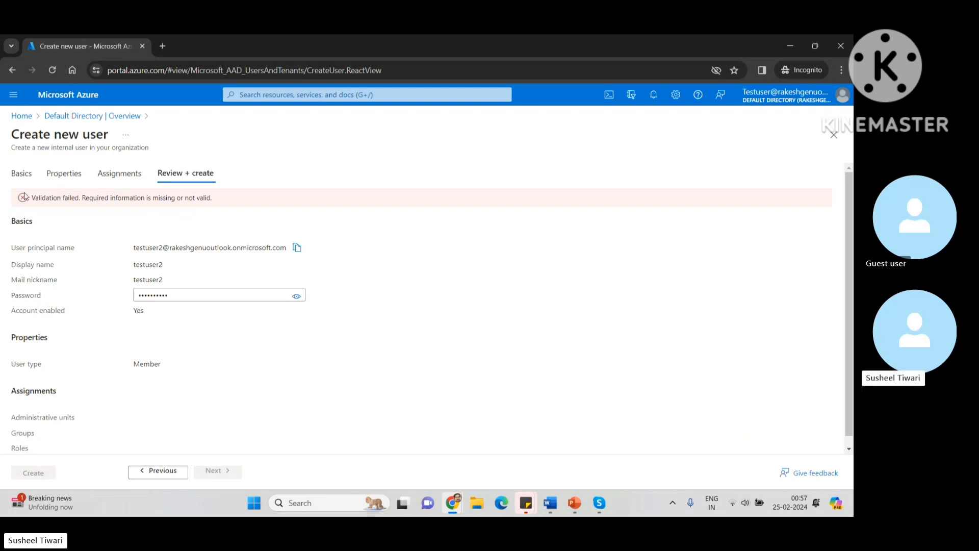
left_click(79, 118)
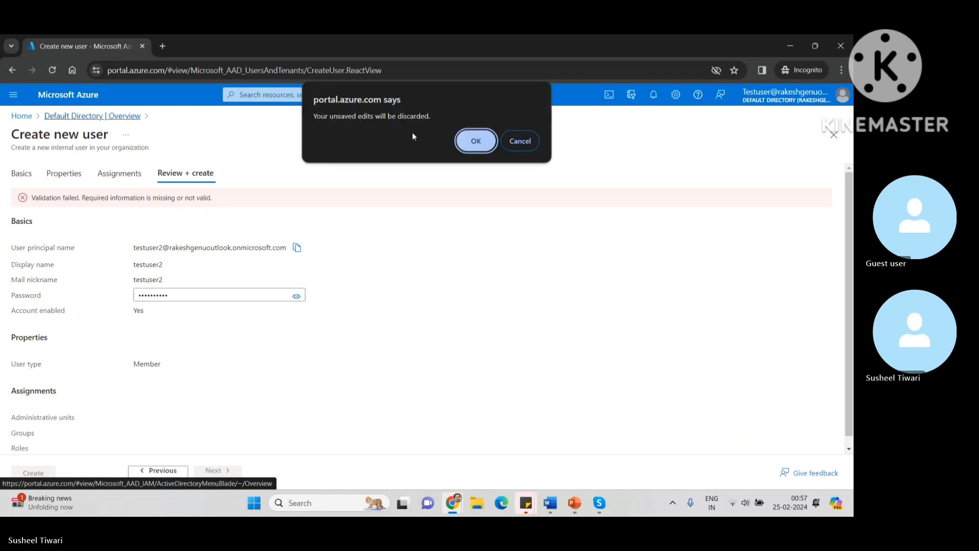
left_click(476, 142)
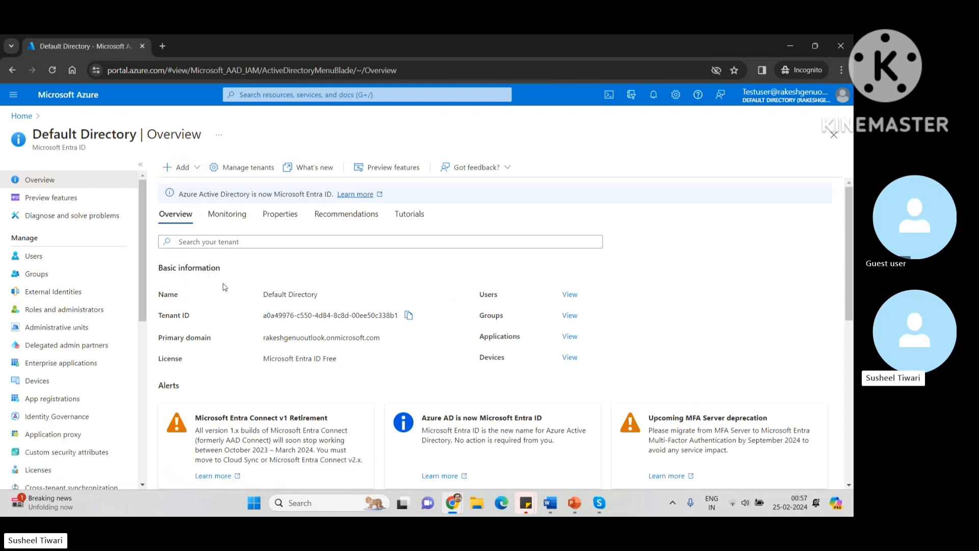
left_click(34, 255)
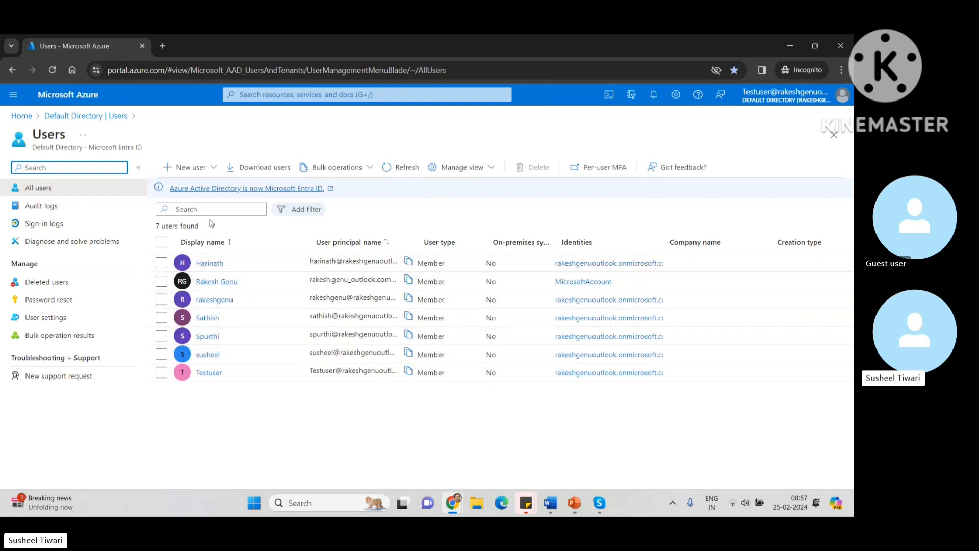
left_click(209, 375)
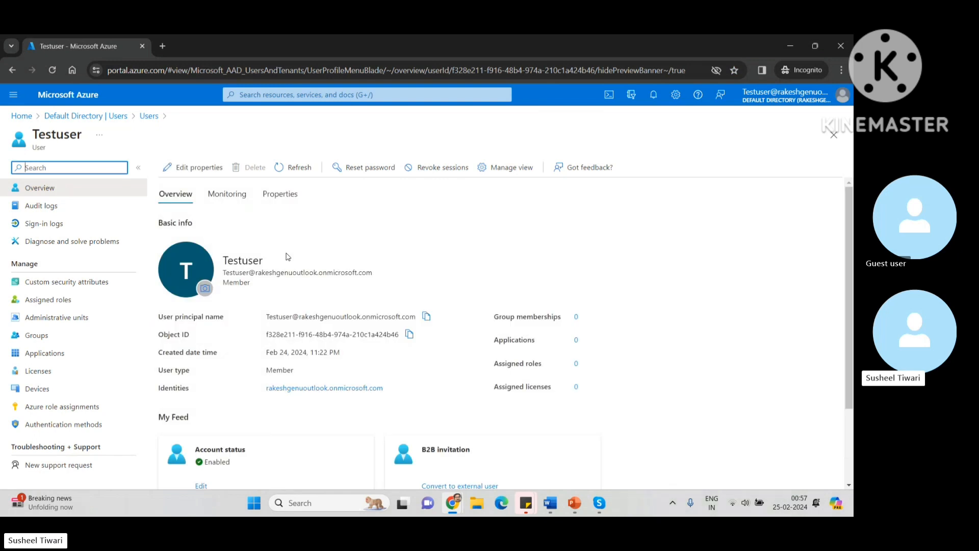
left_click(190, 168)
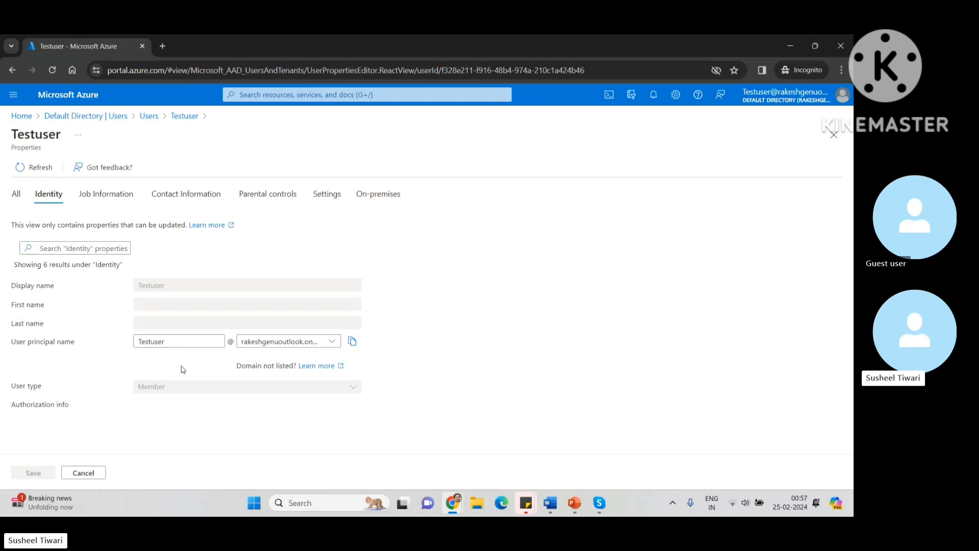
left_click(149, 118)
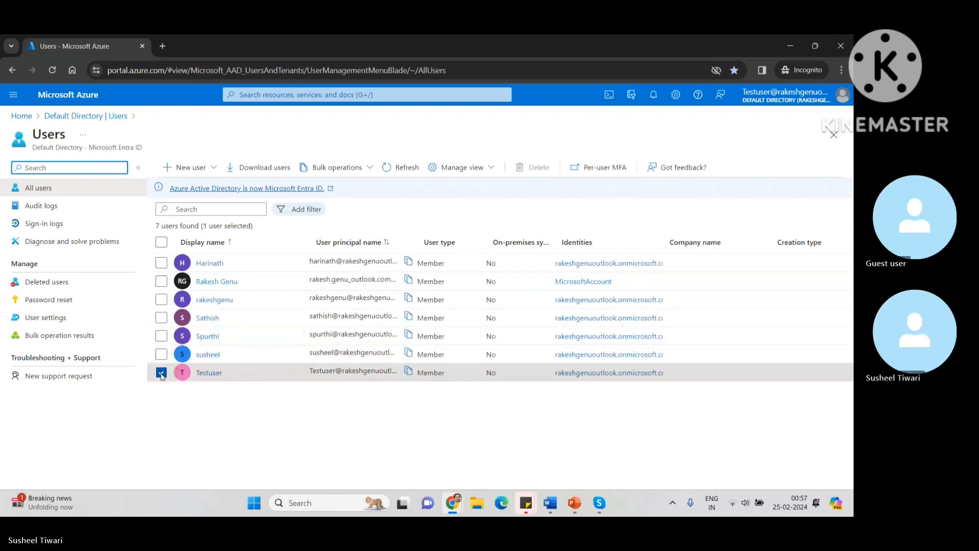
left_click(161, 375)
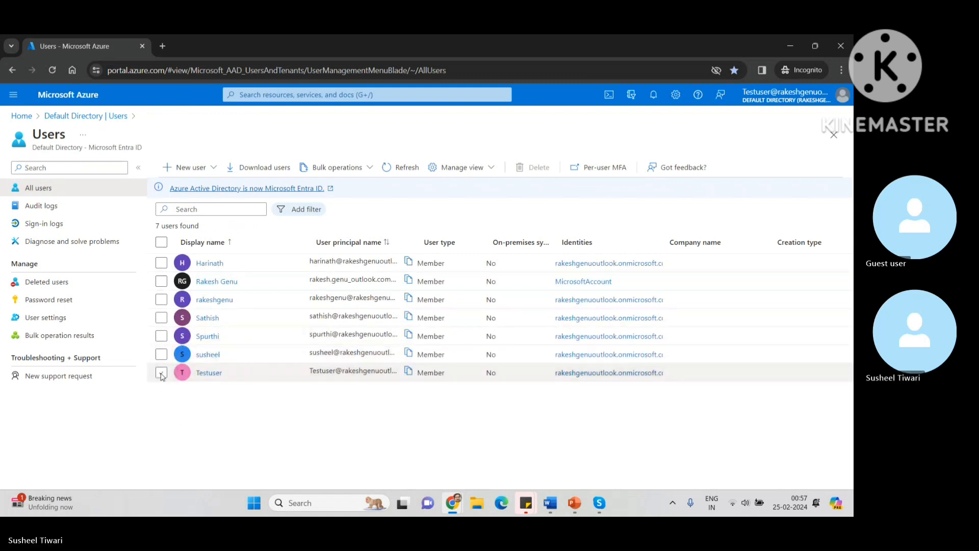
left_click(208, 354)
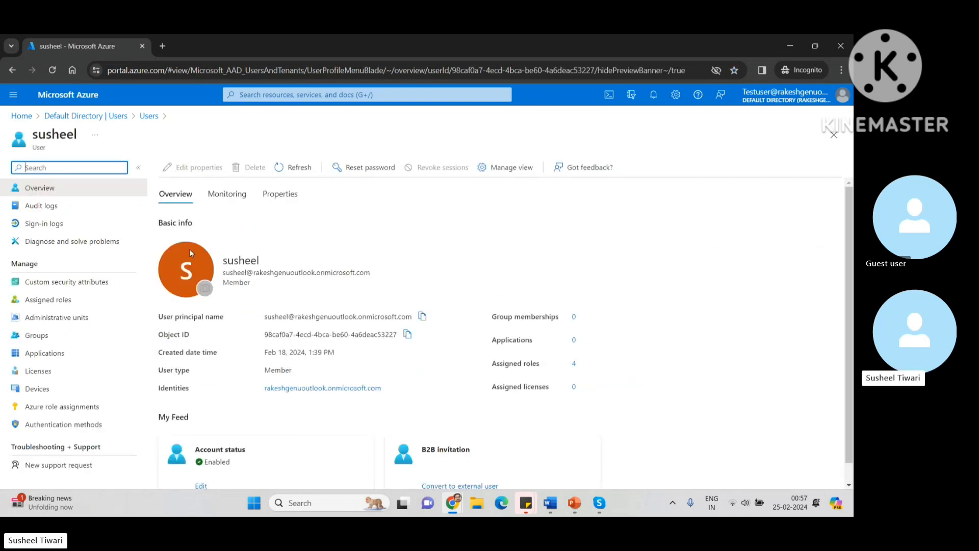
left_click(114, 118)
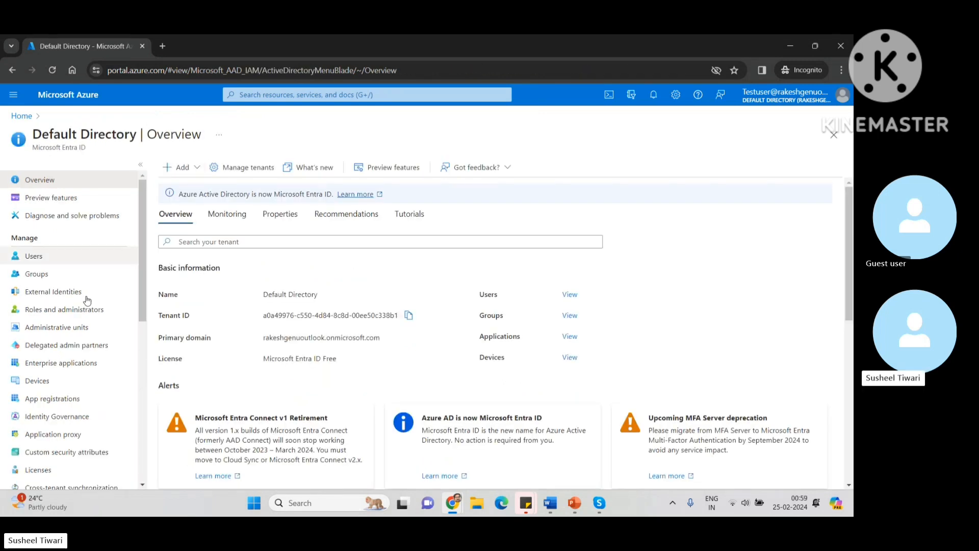
Step: Return to Azure home, glance at Virtual machines, then bring the administrator's Testuser window forward
left_click(16, 120)
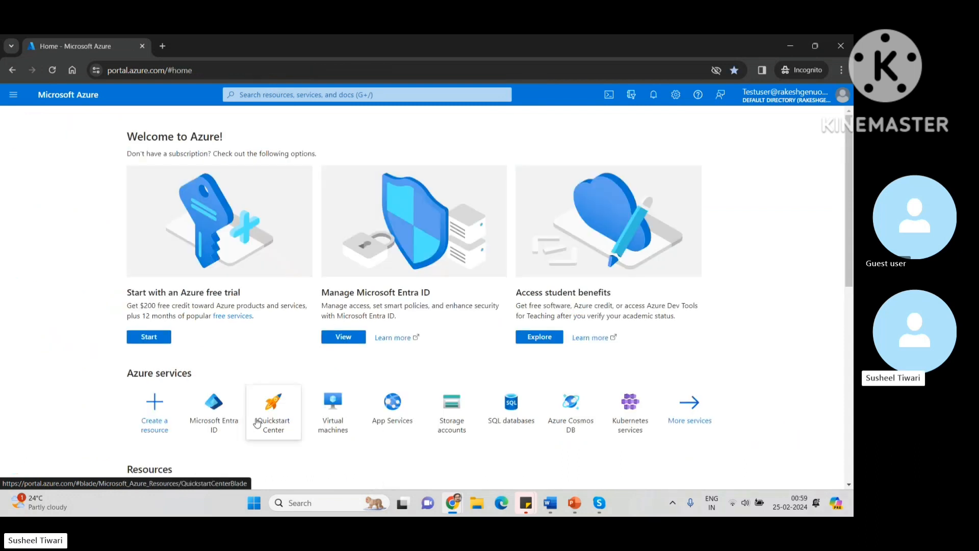
left_click(335, 414)
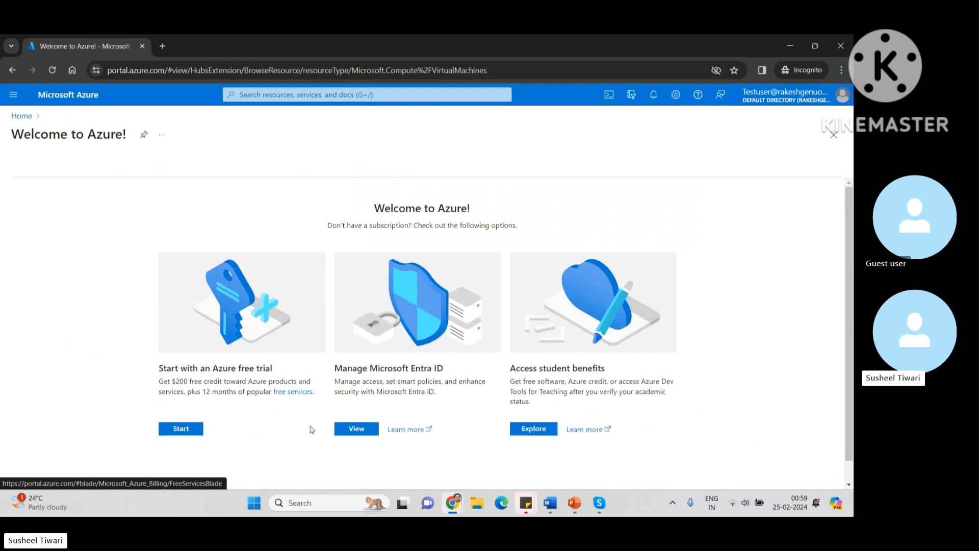
left_click(834, 137)
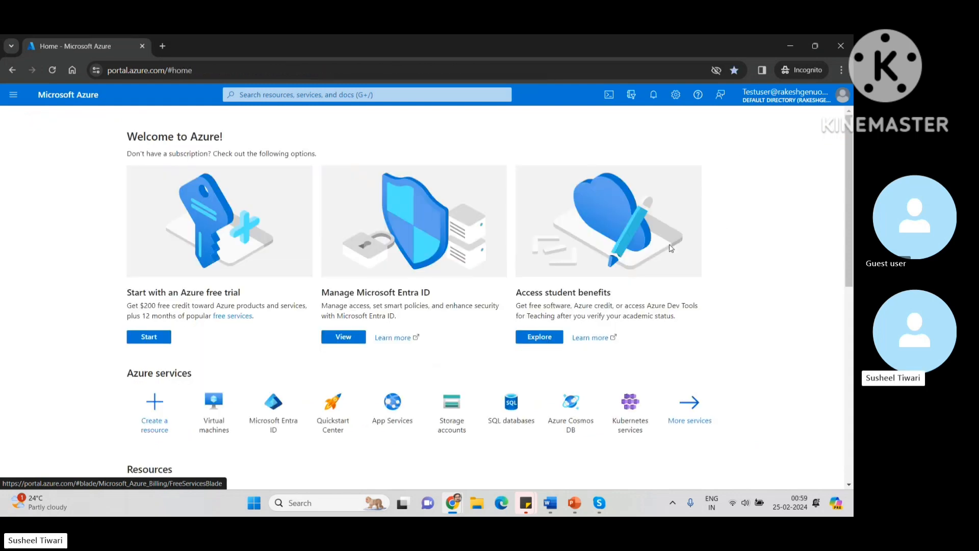
mouse_move(452, 503)
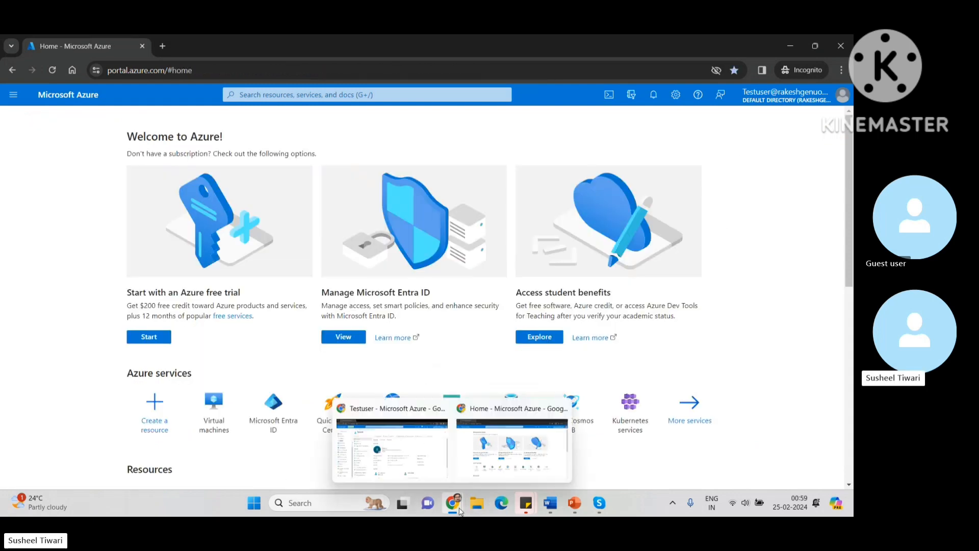
left_click(415, 460)
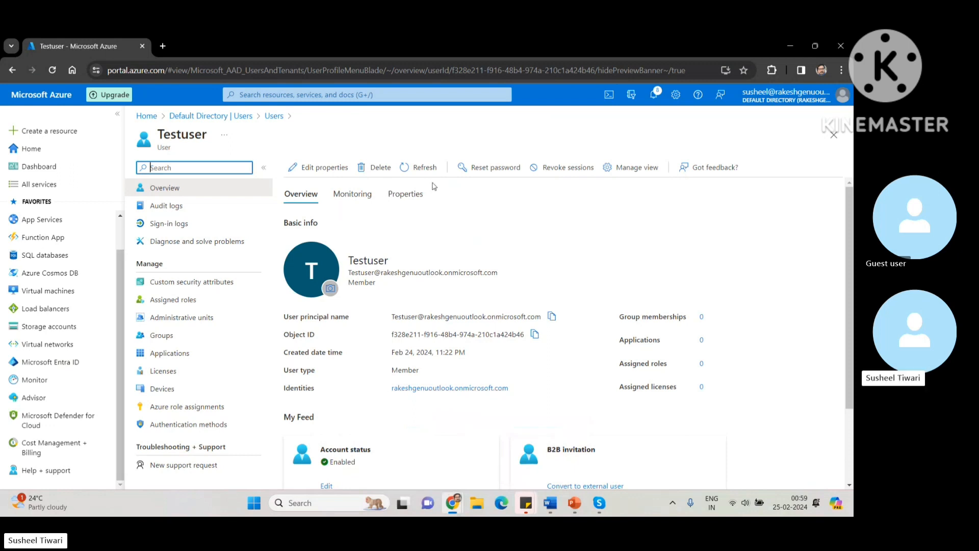
Step: Check Testuser's Monitoring tab, then scroll its Properties showing user type Member, created Feb 24, 2024
left_click(346, 198)
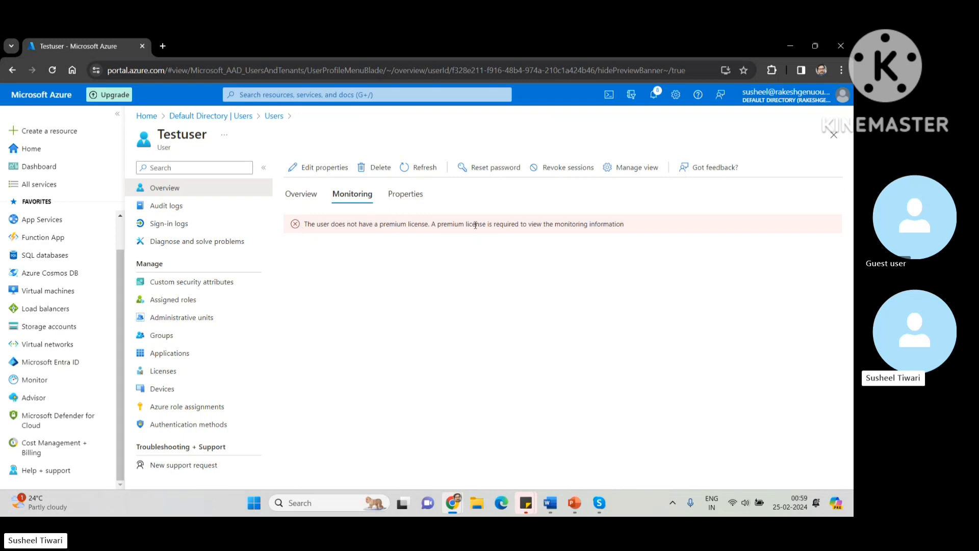
left_click_drag(631, 227, 295, 223)
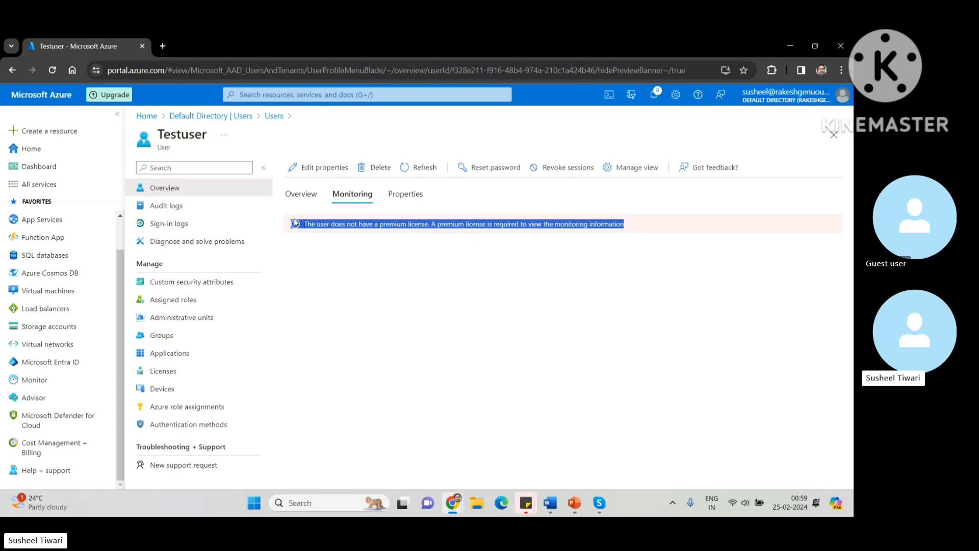
left_click(410, 195)
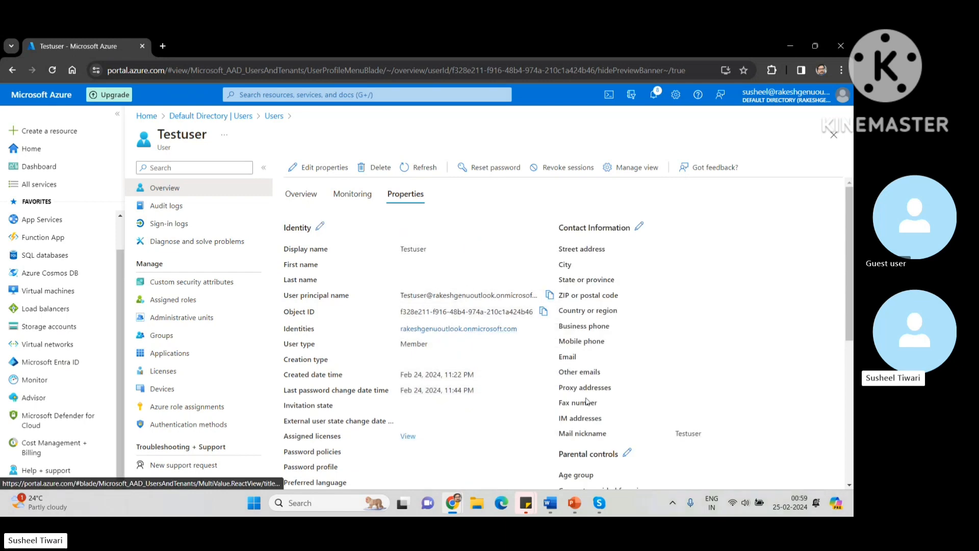
scroll(523, 443, "down", 2)
scroll(523, 447, "down", 4)
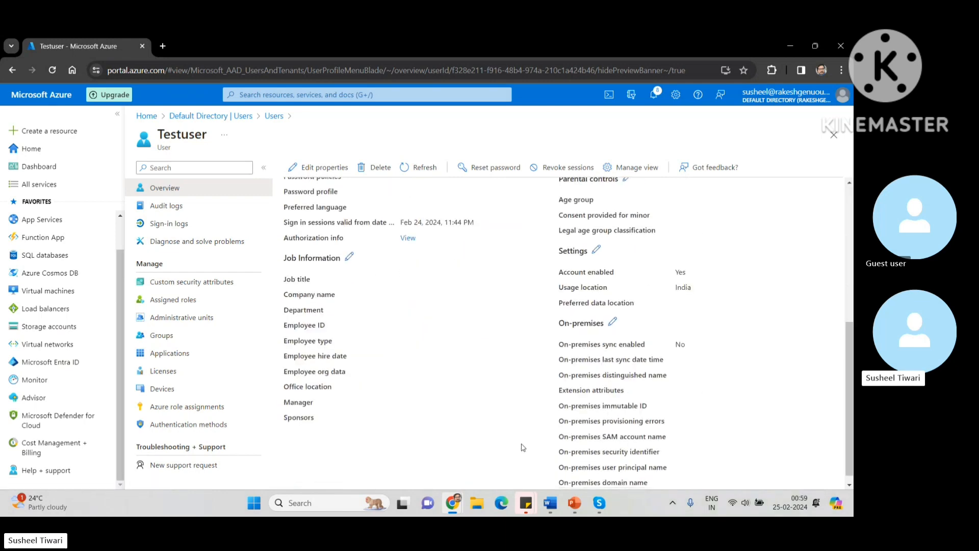
scroll(523, 447, "up", 2)
scroll(523, 447, "up", 4)
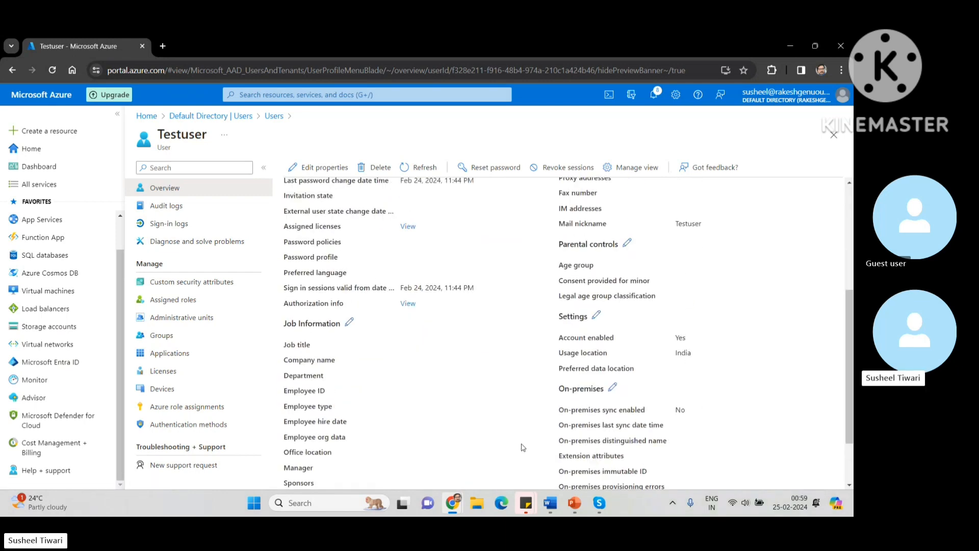
scroll(523, 448, "up", 1)
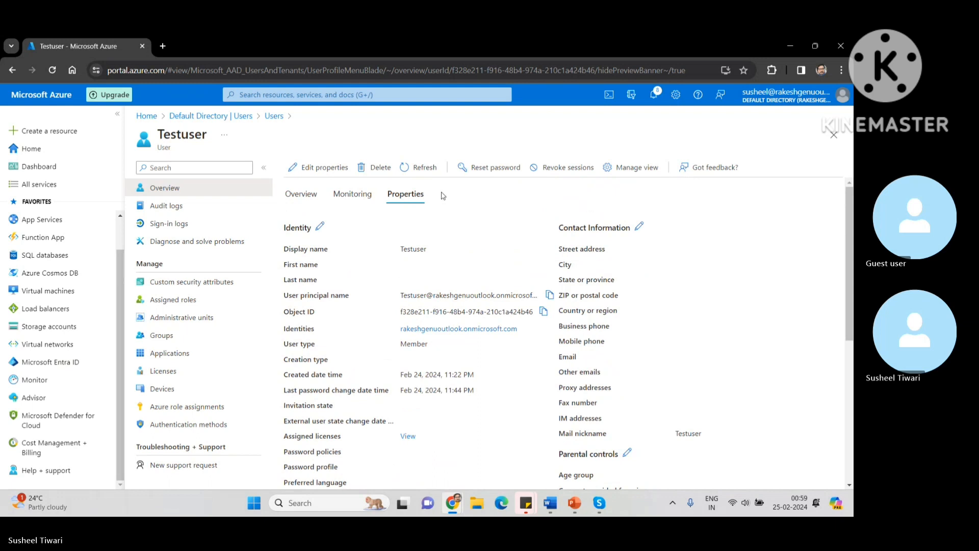
left_click(432, 168)
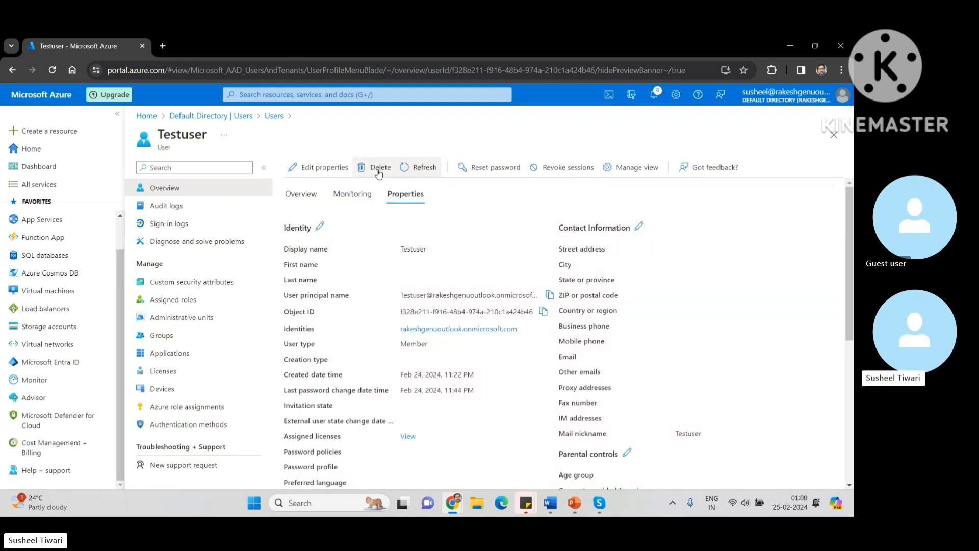
left_click(488, 168)
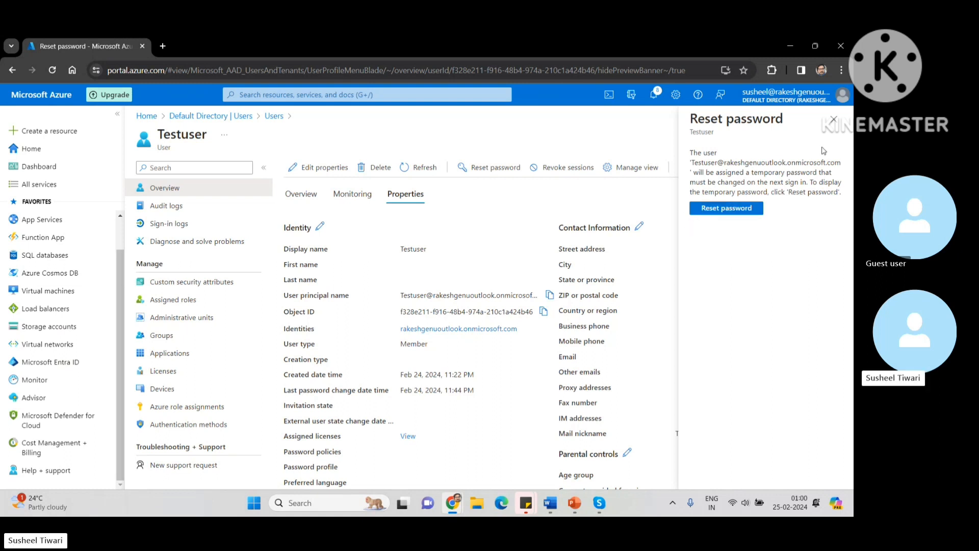
left_click(834, 121)
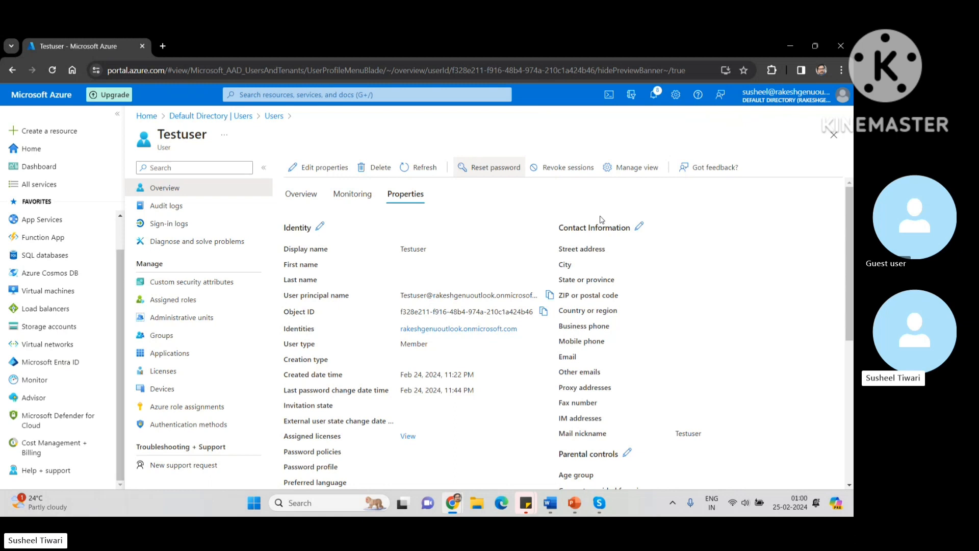
left_click(570, 170)
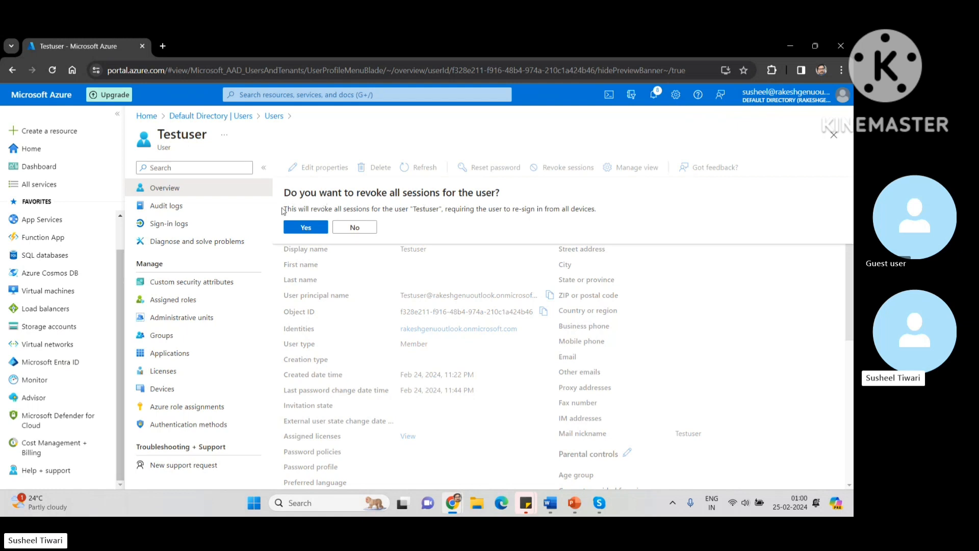
left_click_drag(285, 208, 572, 217)
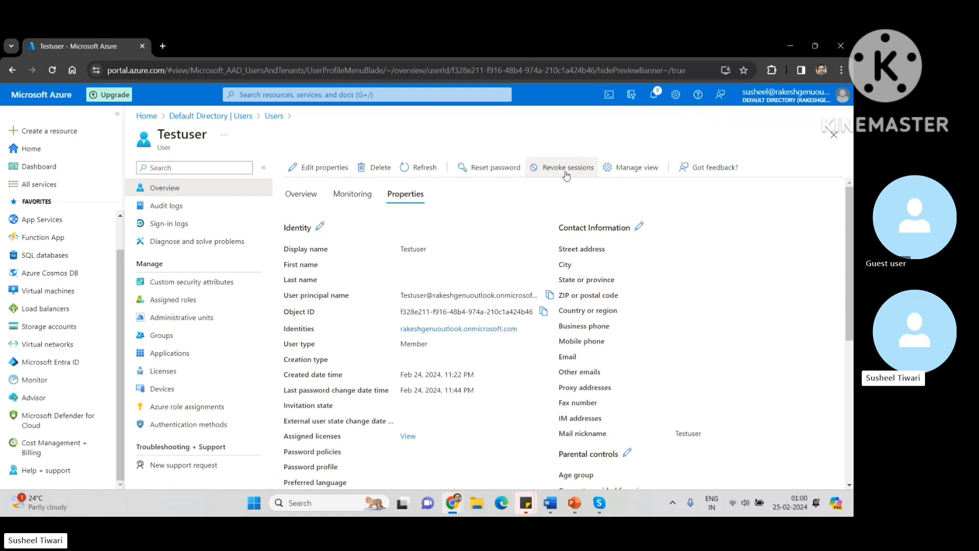
left_click(637, 168)
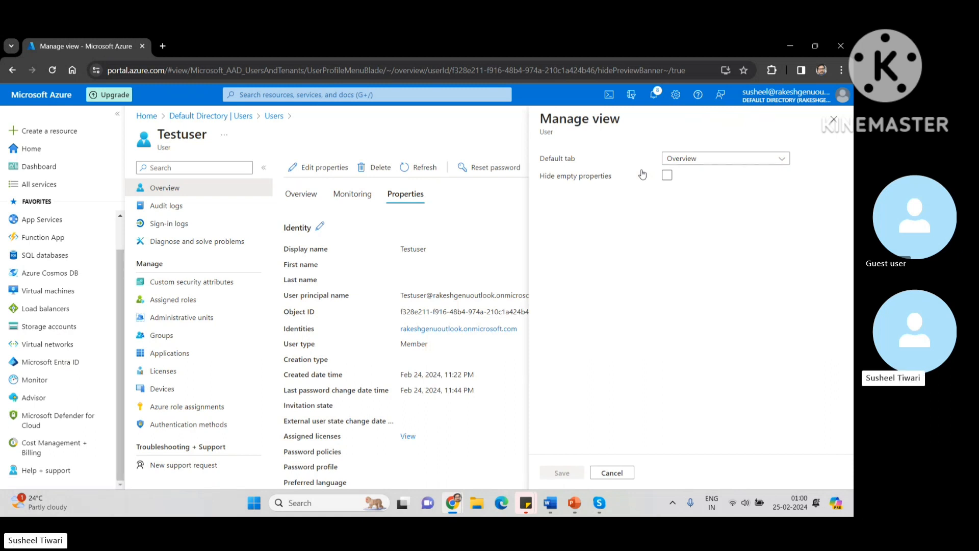
left_click(783, 159)
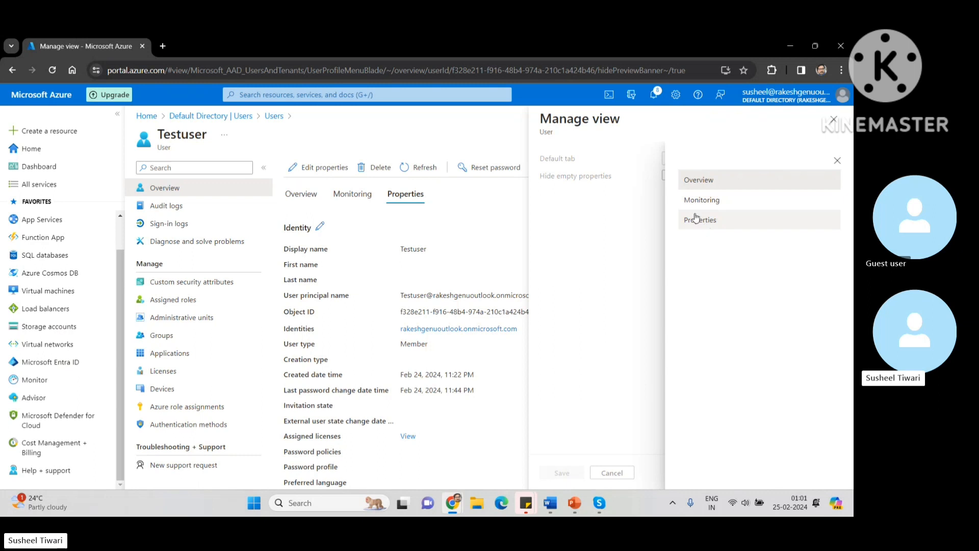
left_click(839, 161)
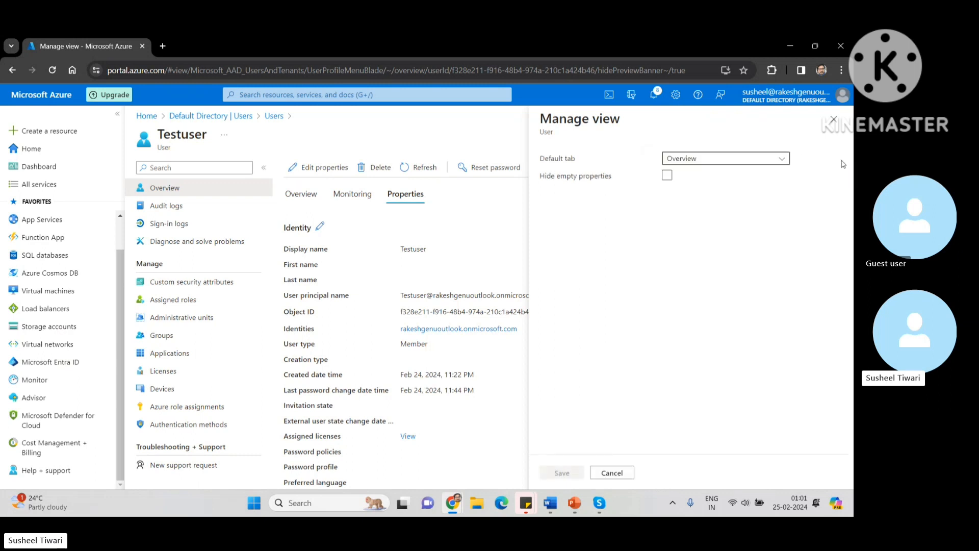
left_click(832, 122)
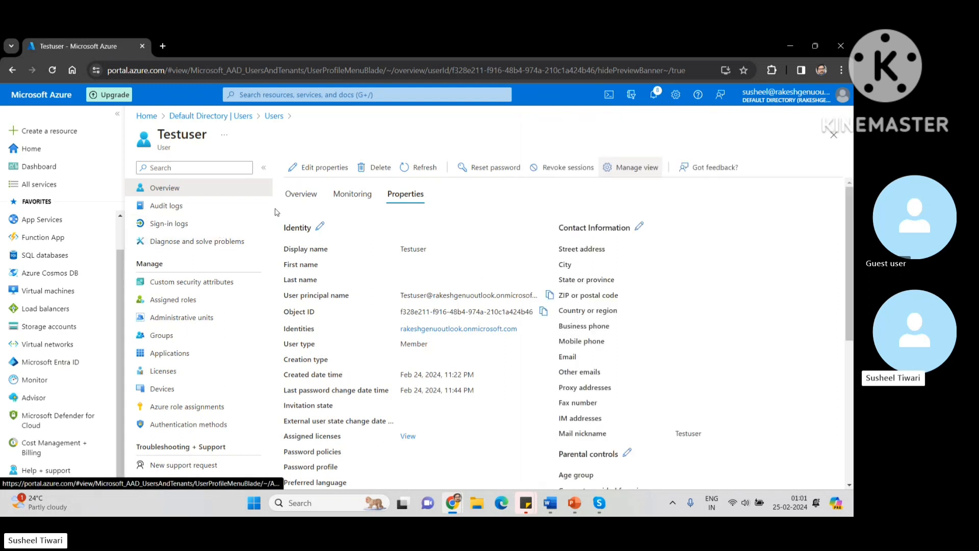
Step: Look through Testuser's audit and sign-in logs, then show Assigned roles, which lists no directory roles
left_click(176, 205)
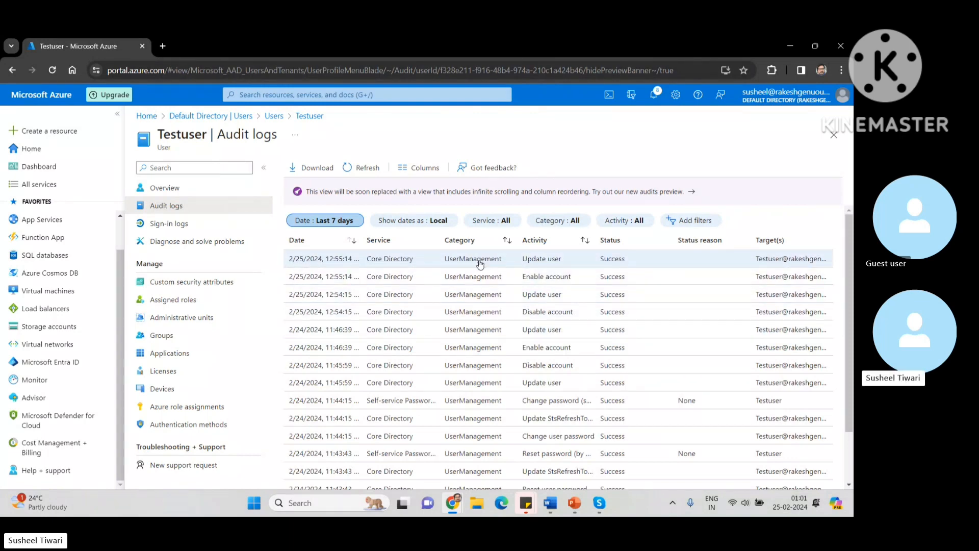
left_click(167, 229)
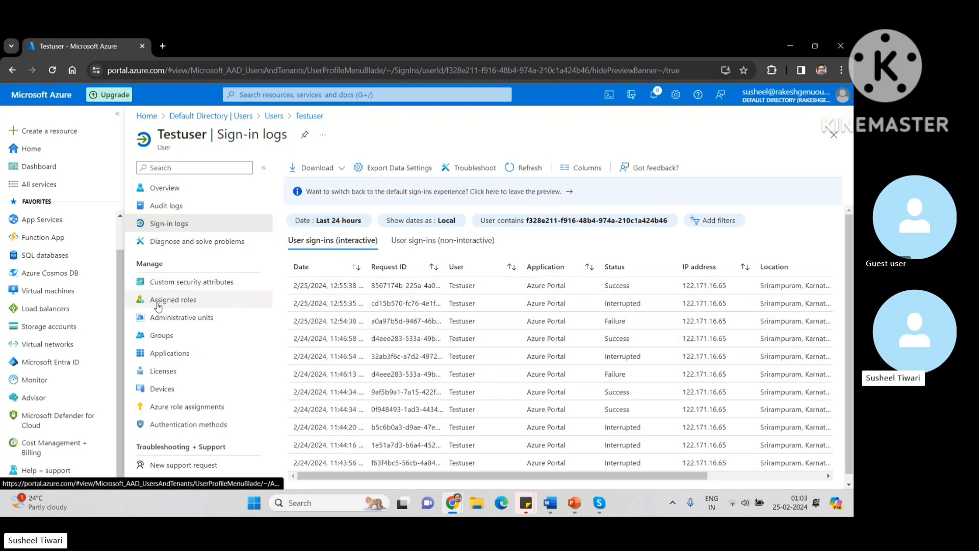
left_click(173, 301)
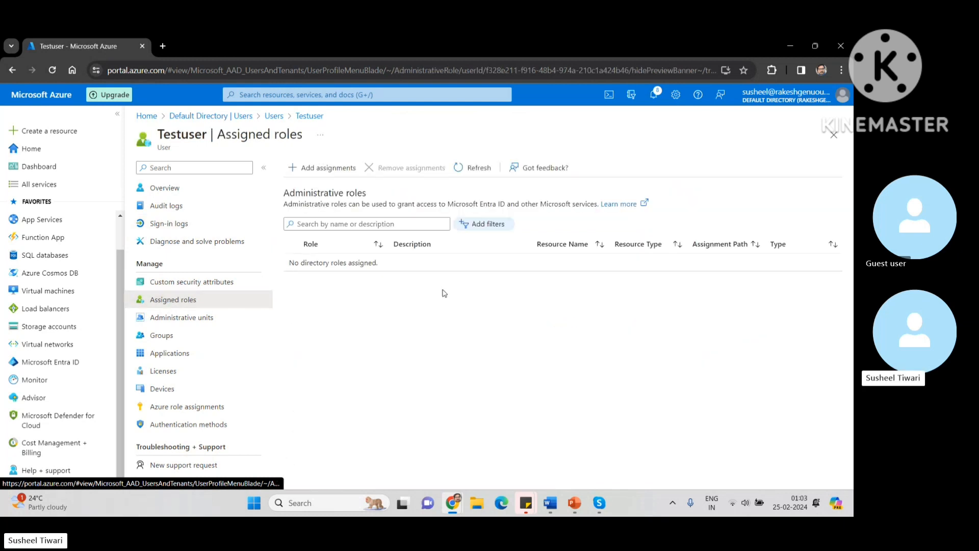
Step: Search the directory roles for 'User Ad' and select User Administrator, then close the picker unsaved
left_click(303, 169)
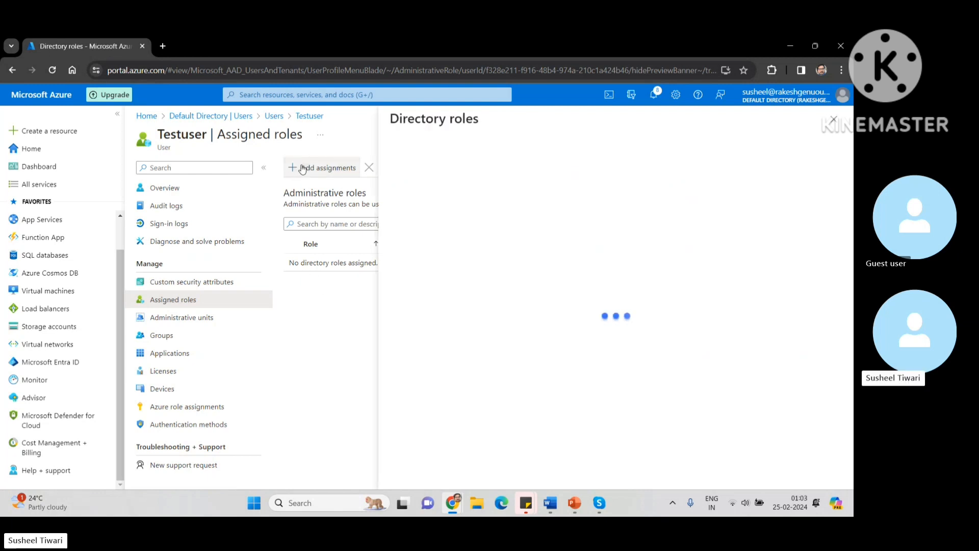
left_click(426, 210)
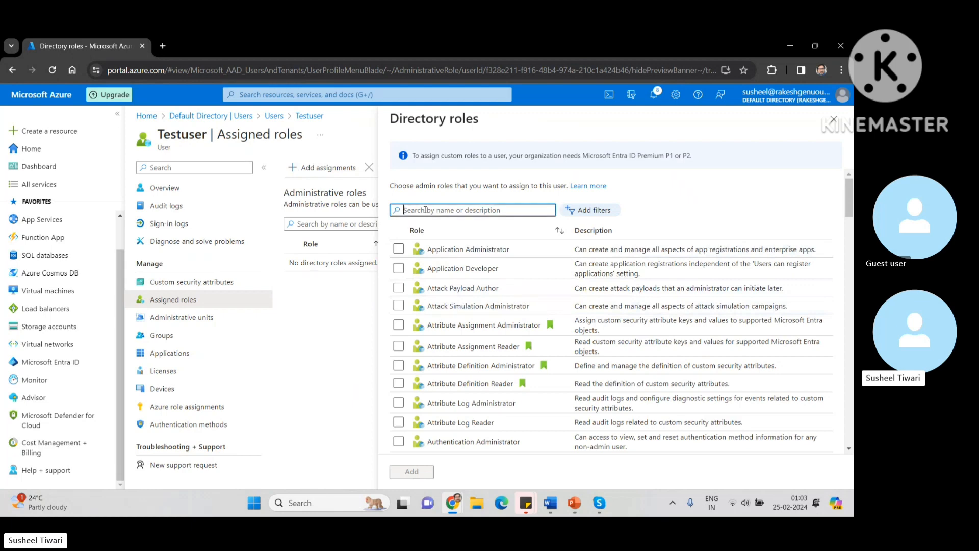
scroll(438, 239, "down", 3)
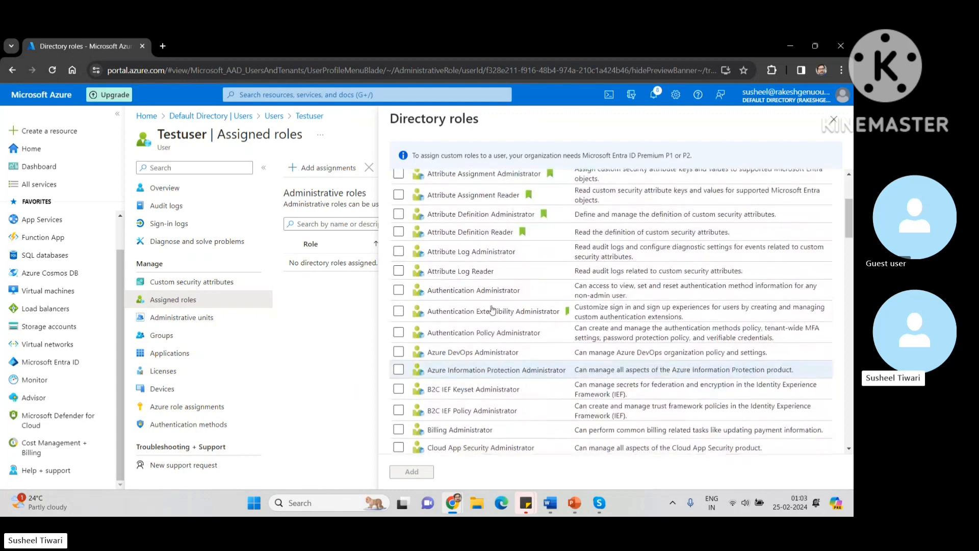
scroll(459, 270, "up", 3)
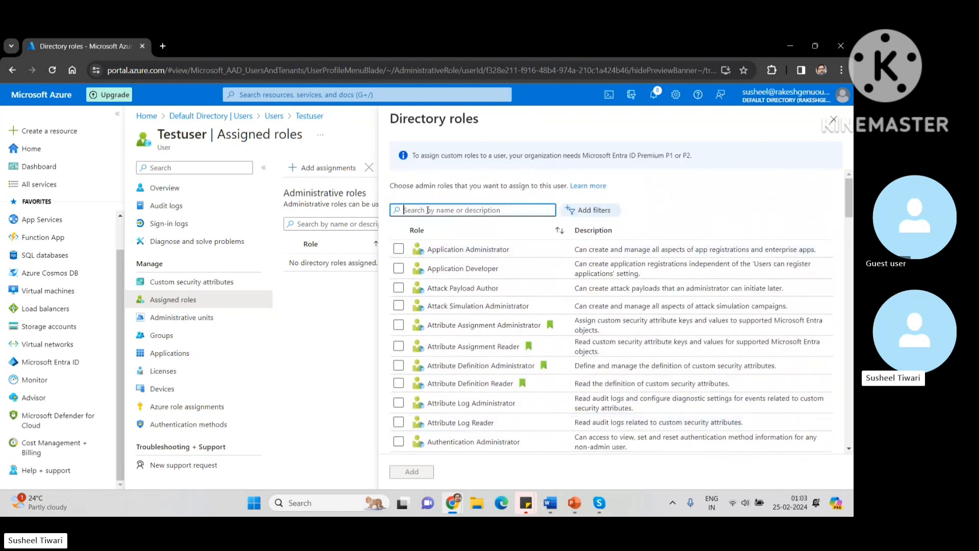
type("User")
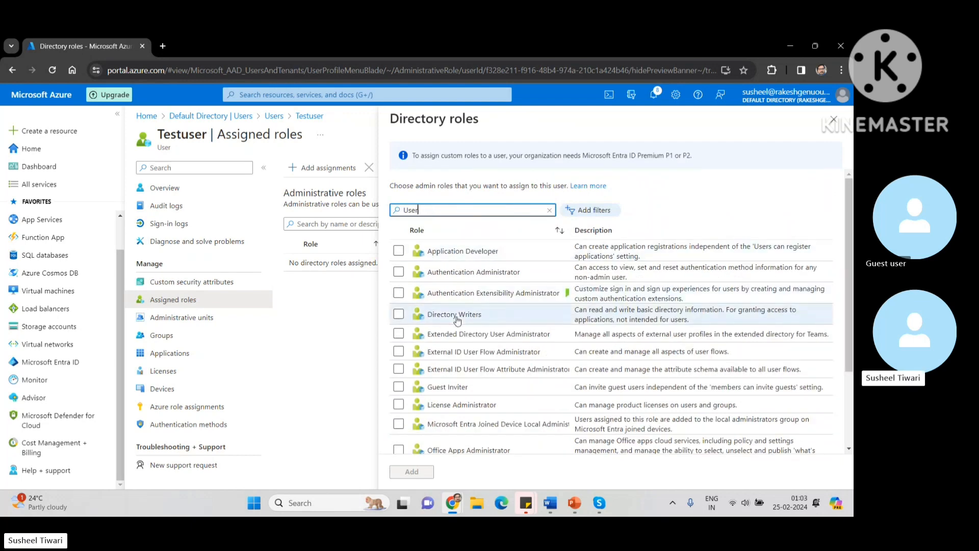
type(" Ad")
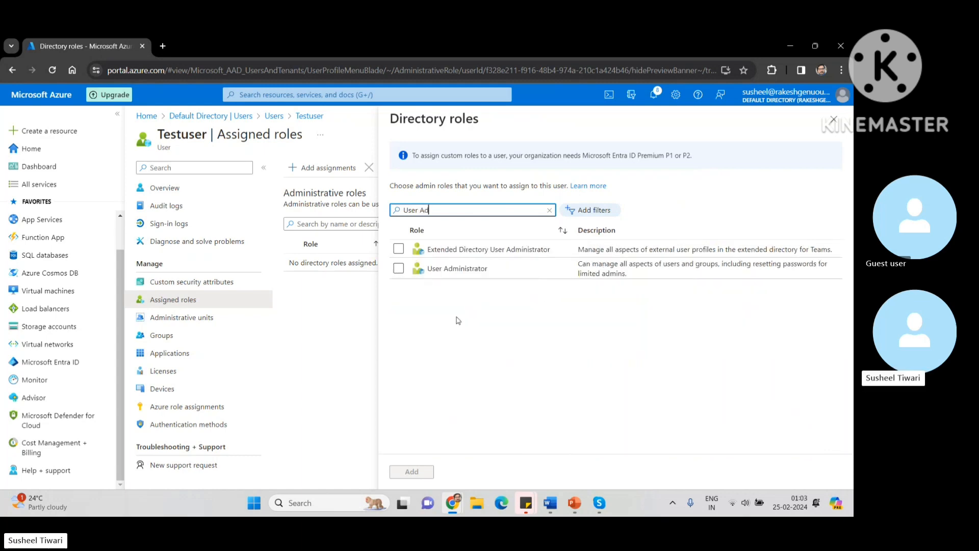
left_click(399, 269)
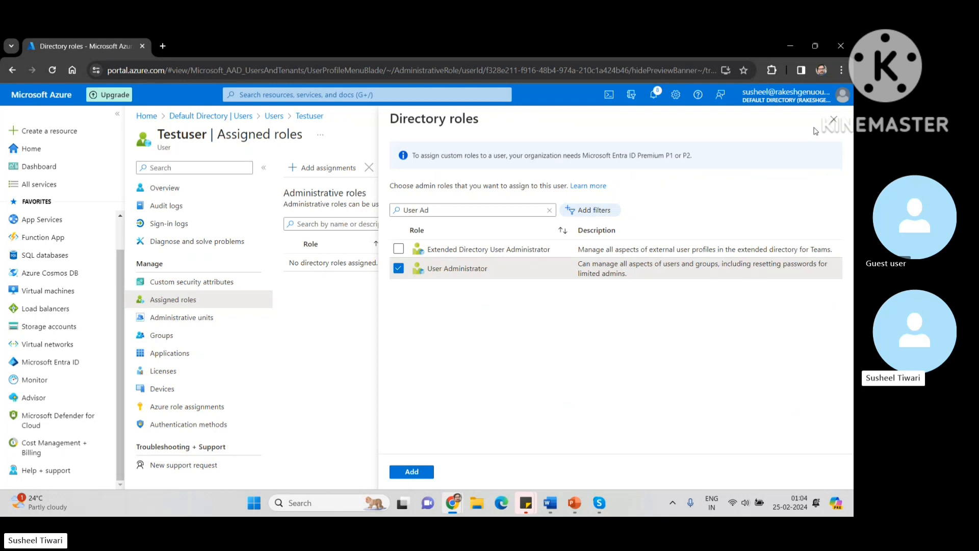
left_click(834, 120)
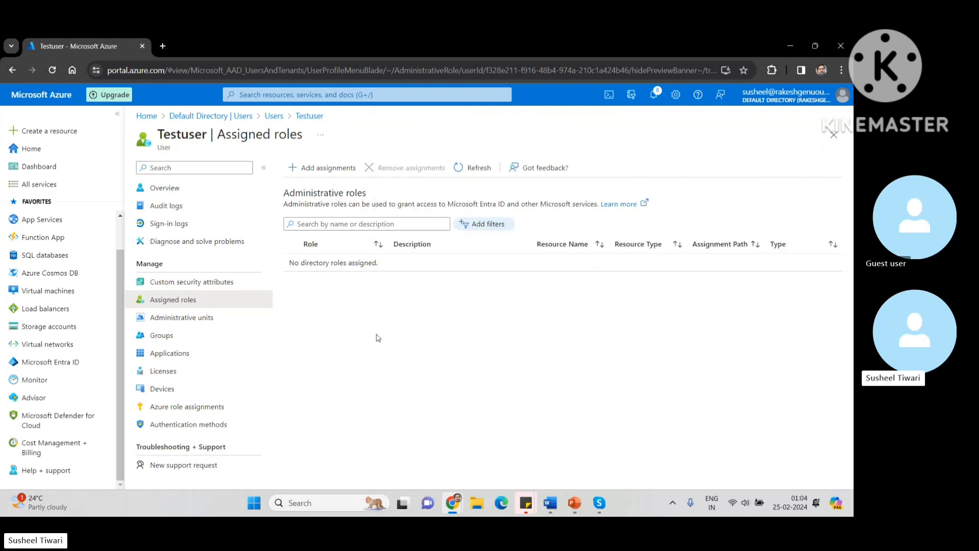
Step: Assign Testuser the User Administrator role via a 'user Ad' search, then view its Administrative units
left_click(307, 172)
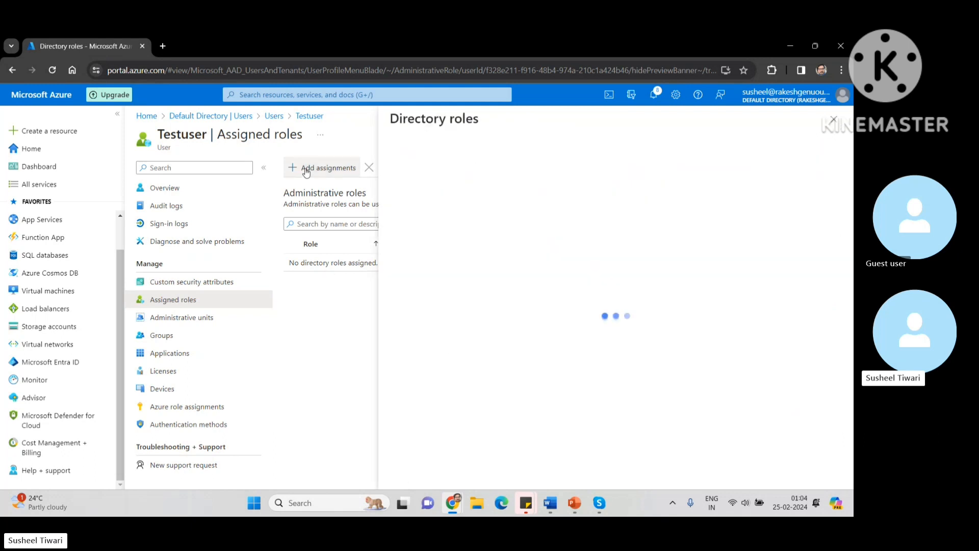
left_click(418, 211)
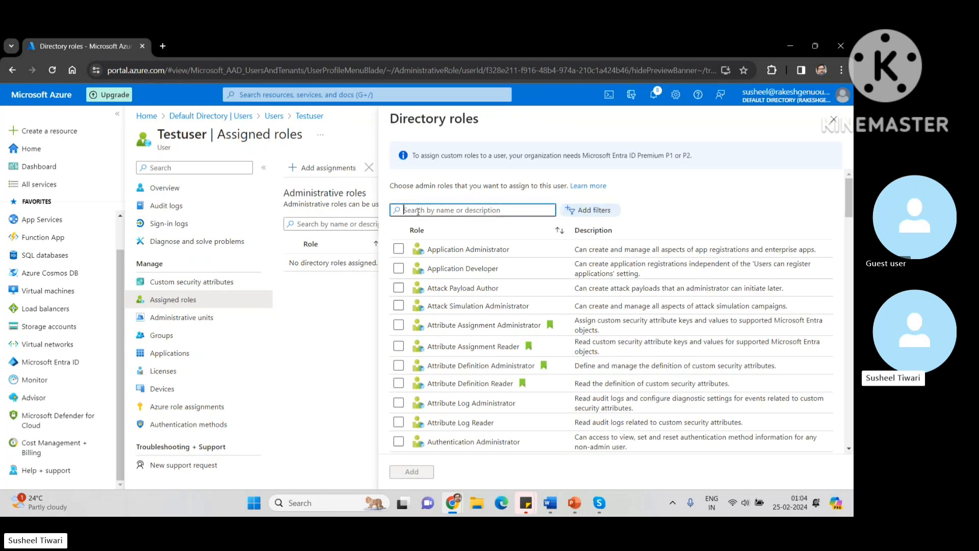
type("user")
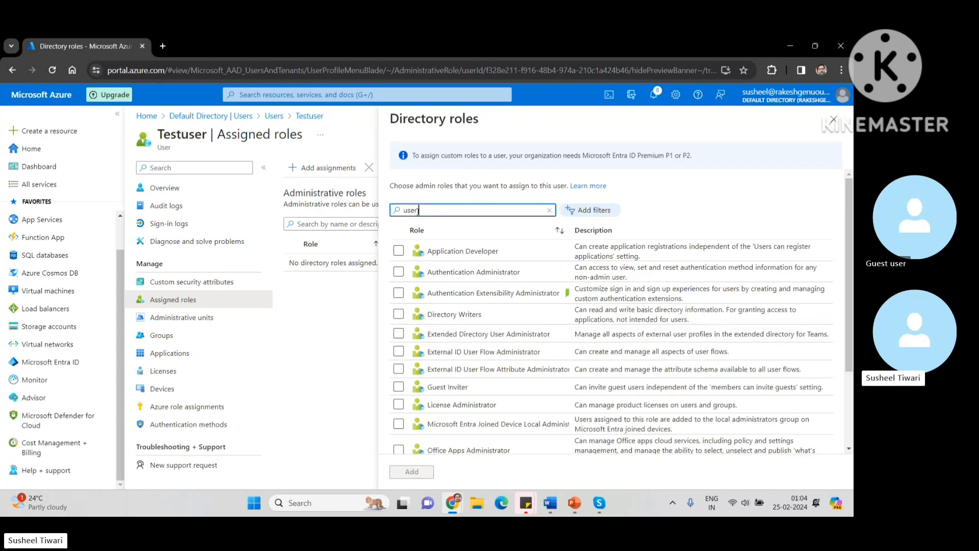
type(" Admin")
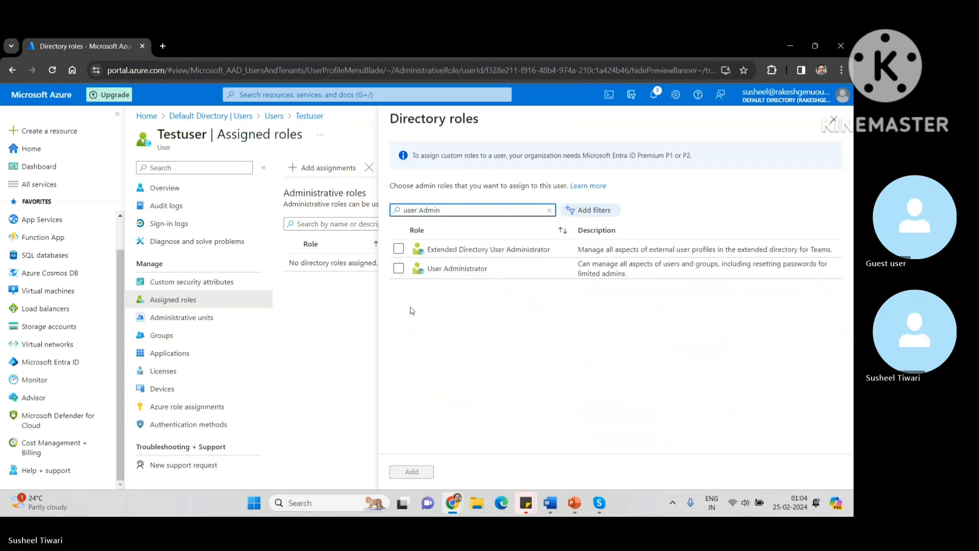
left_click(399, 268)
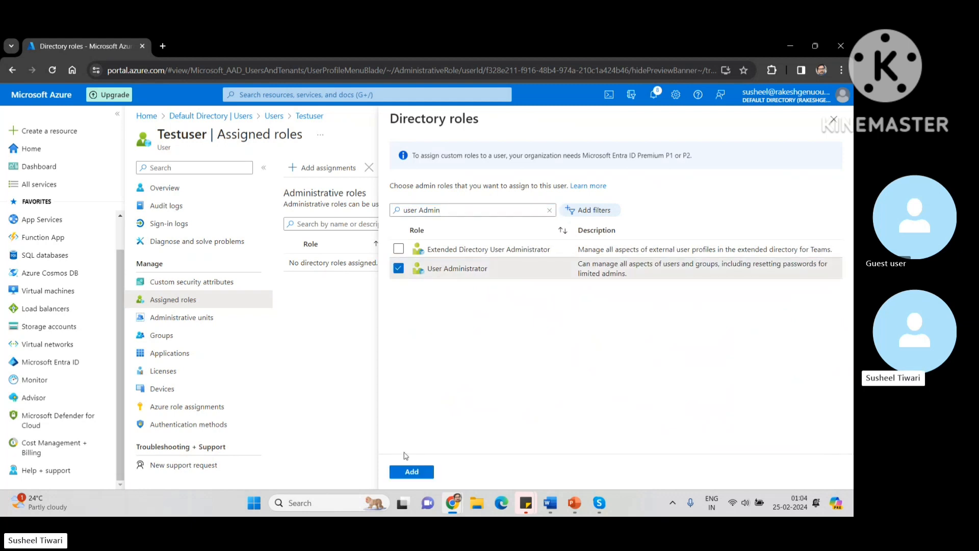
left_click(410, 472)
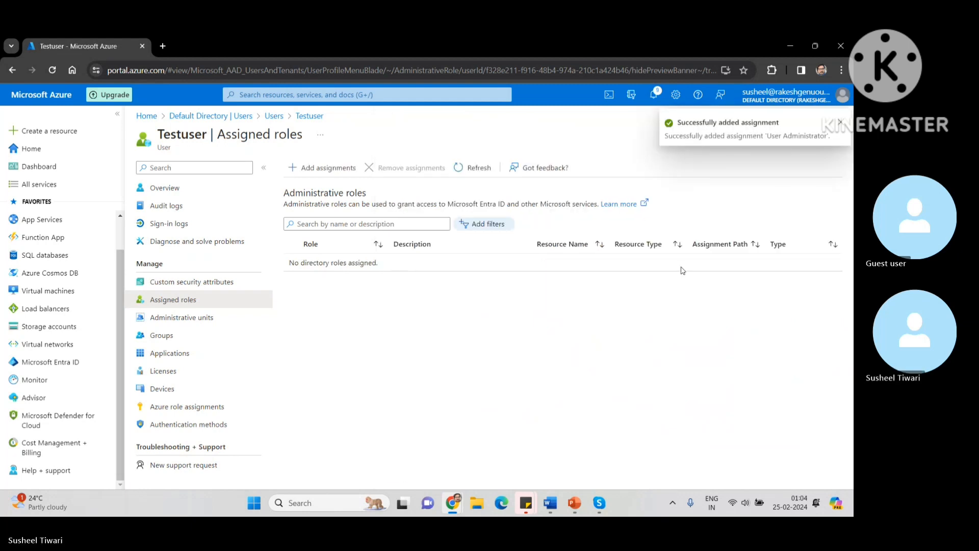
left_click(841, 124)
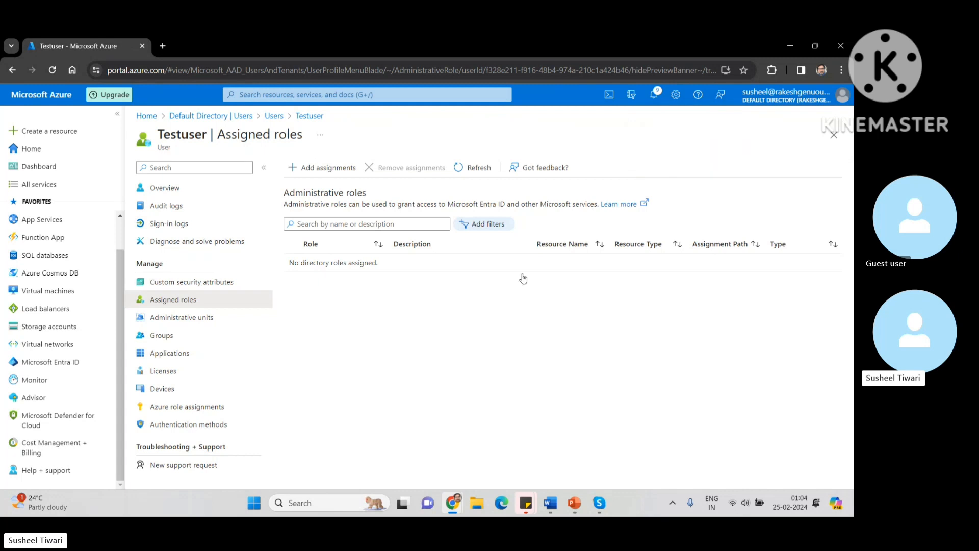
left_click(168, 319)
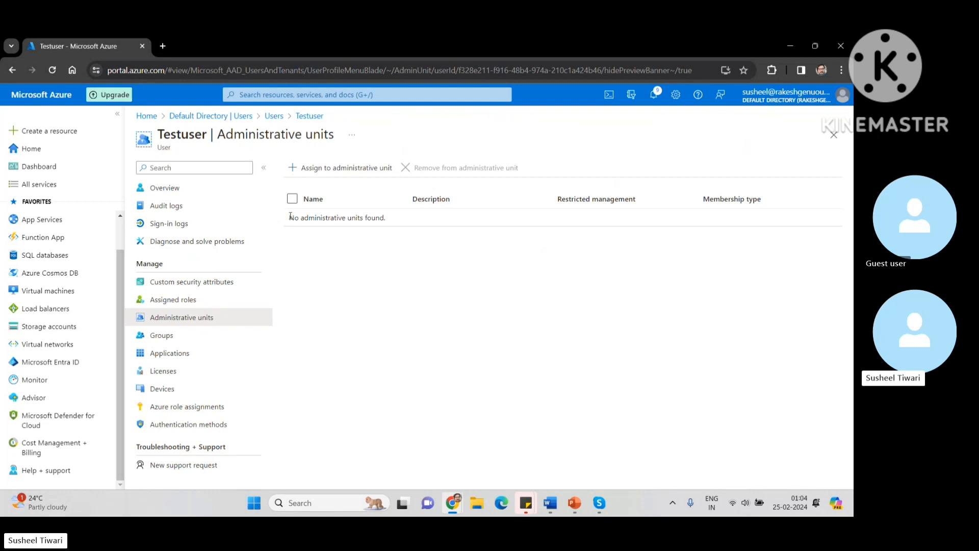
Step: Add Testuser to mygroup from its Groups page and refresh so the membership appears
left_click_drag(289, 218, 394, 225)
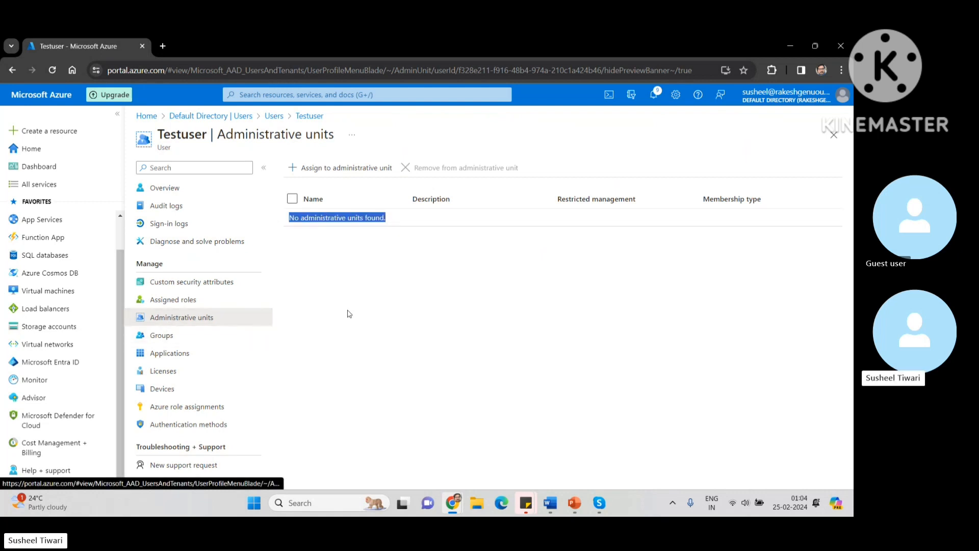
left_click(169, 338)
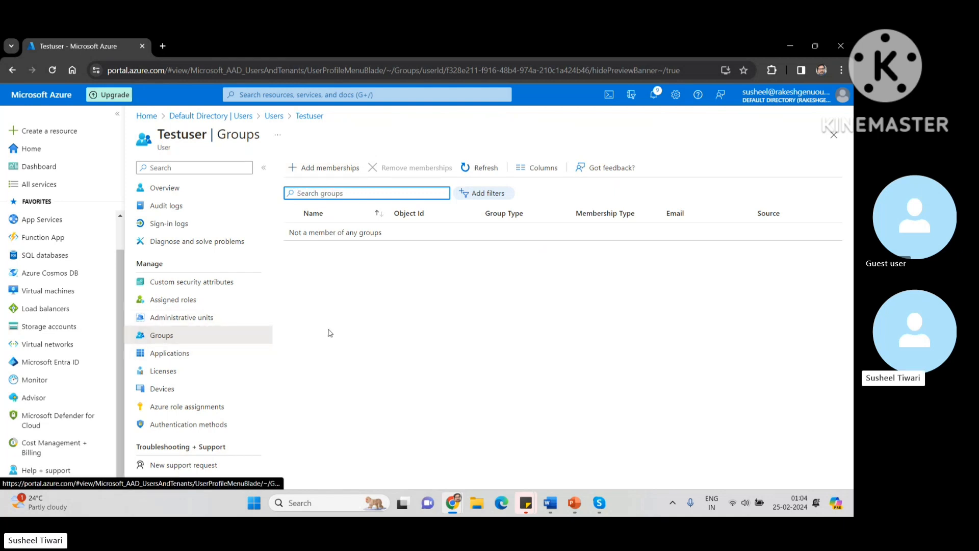
left_click(301, 175)
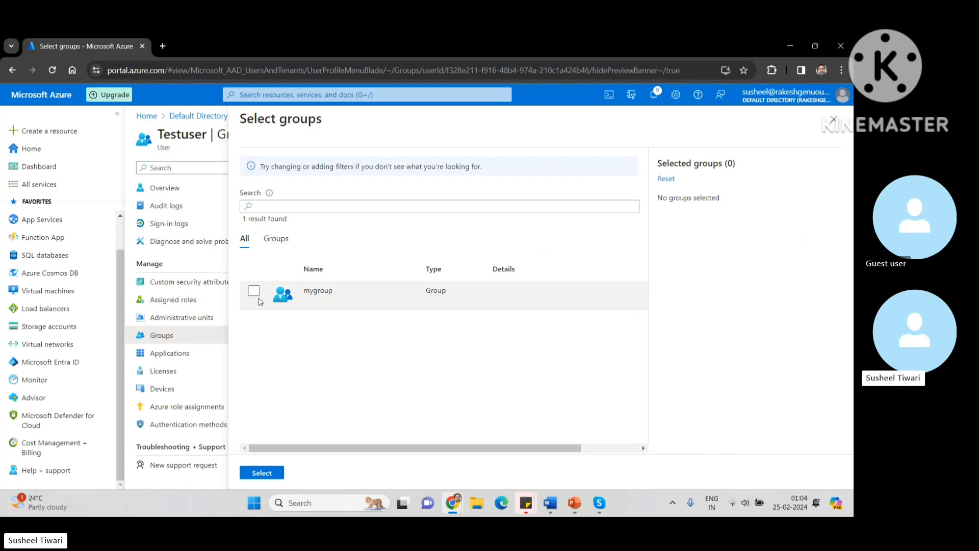
left_click(254, 292)
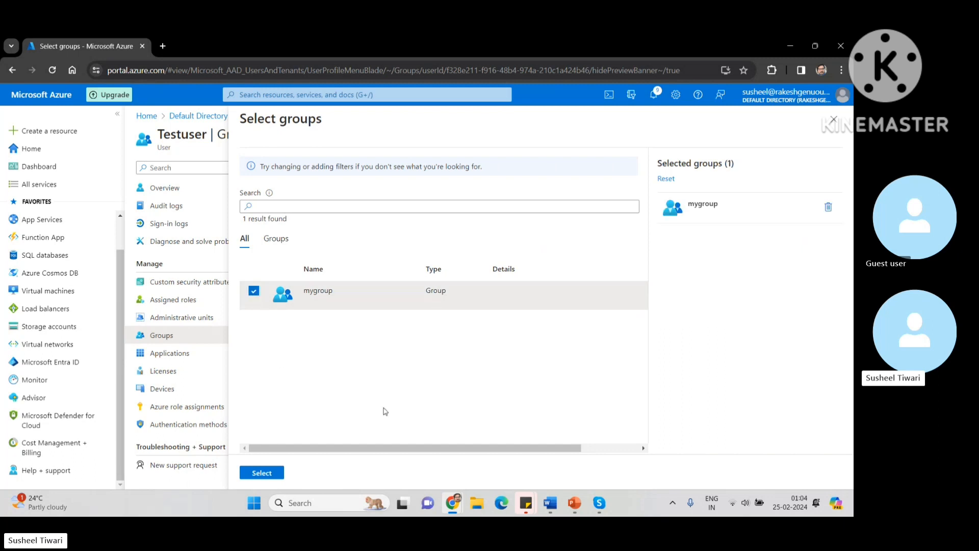
left_click(262, 472)
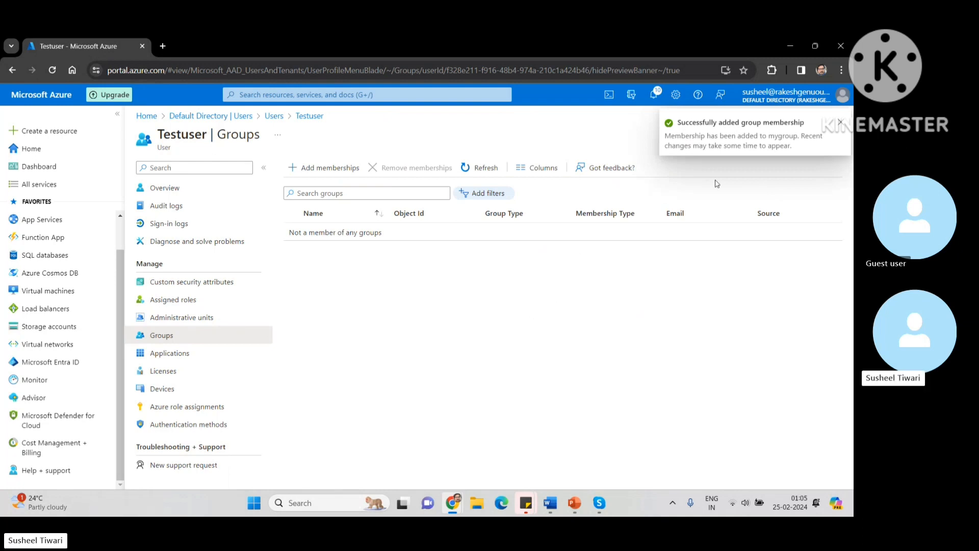
left_click(839, 124)
left_click(481, 165)
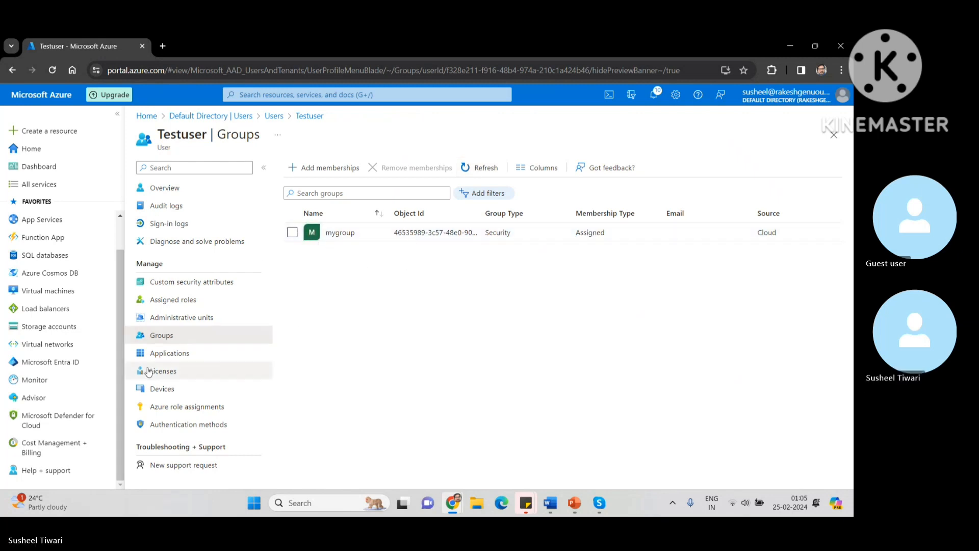
Step: Check Testuser's Applications and Licenses (no licences available to assign), then show Devices with 0 found
left_click(164, 353)
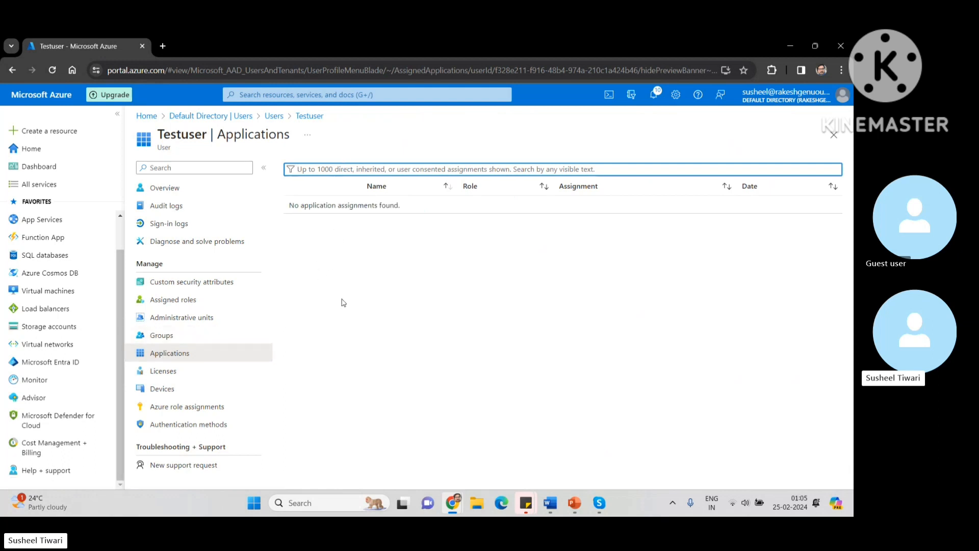
left_click(154, 378)
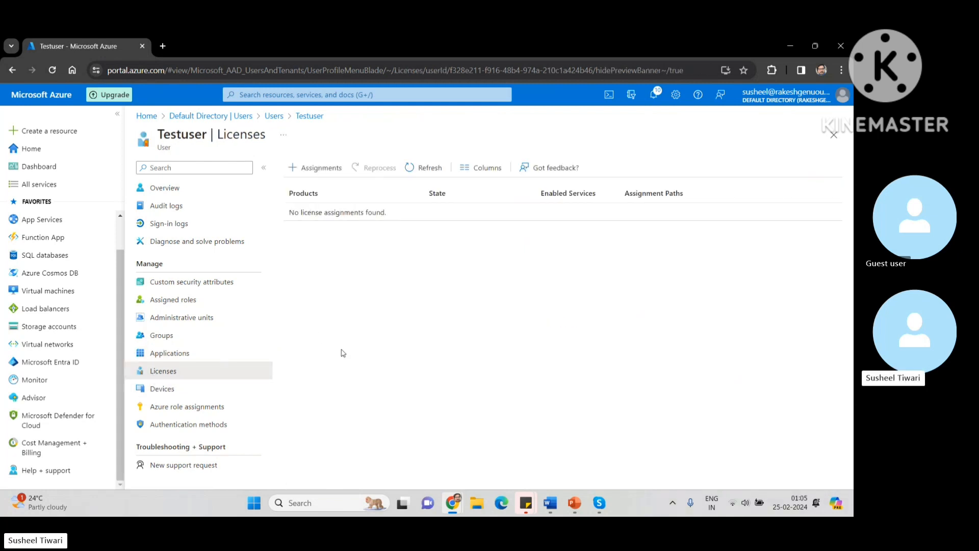
left_click(299, 168)
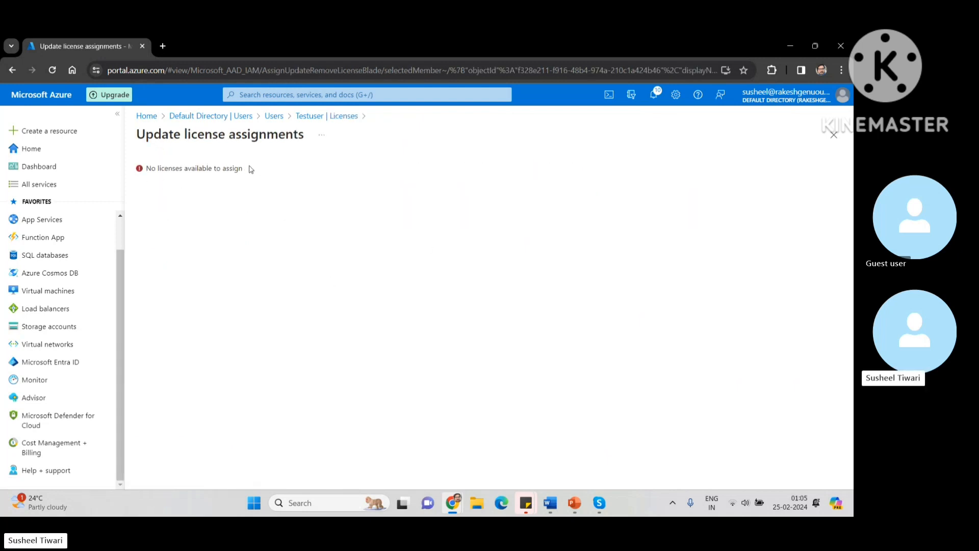
left_click_drag(248, 171, 139, 168)
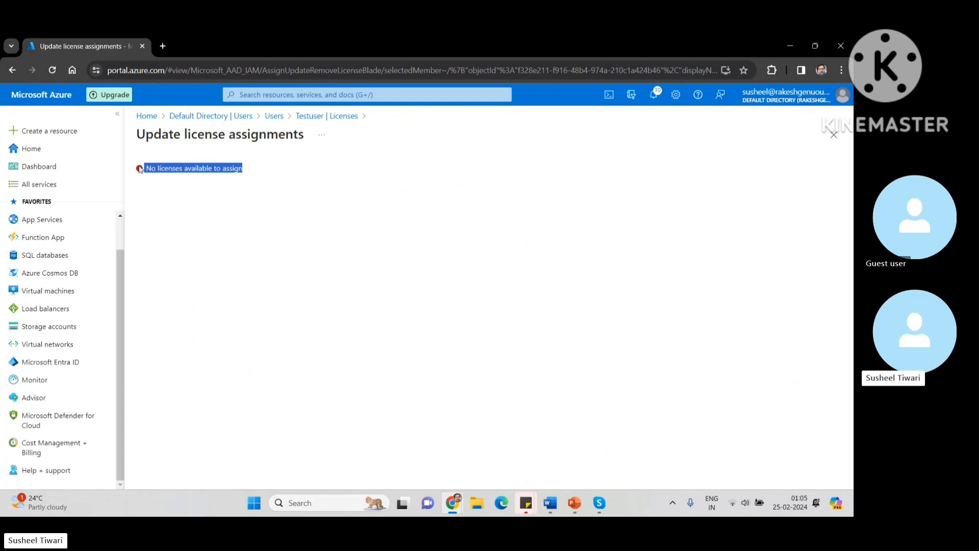
left_click(313, 120)
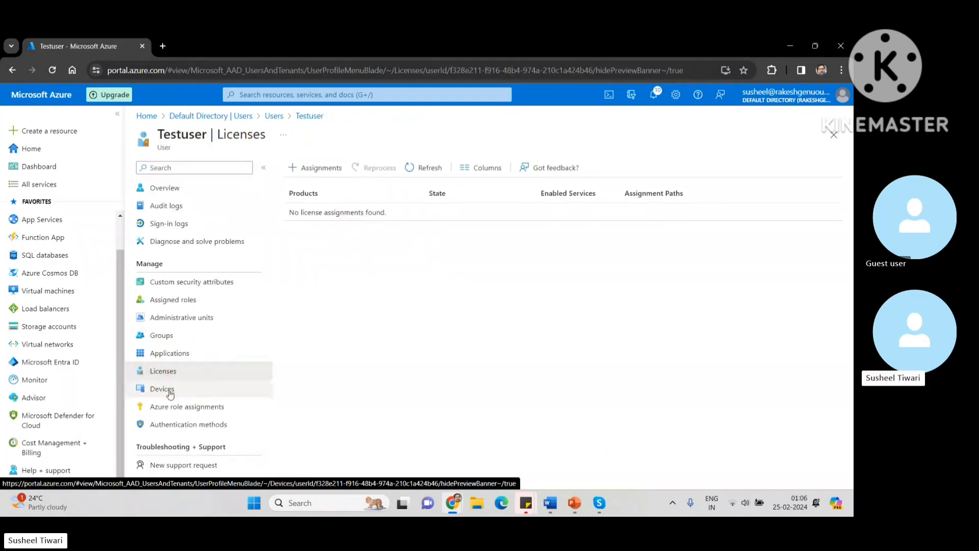
left_click(170, 393)
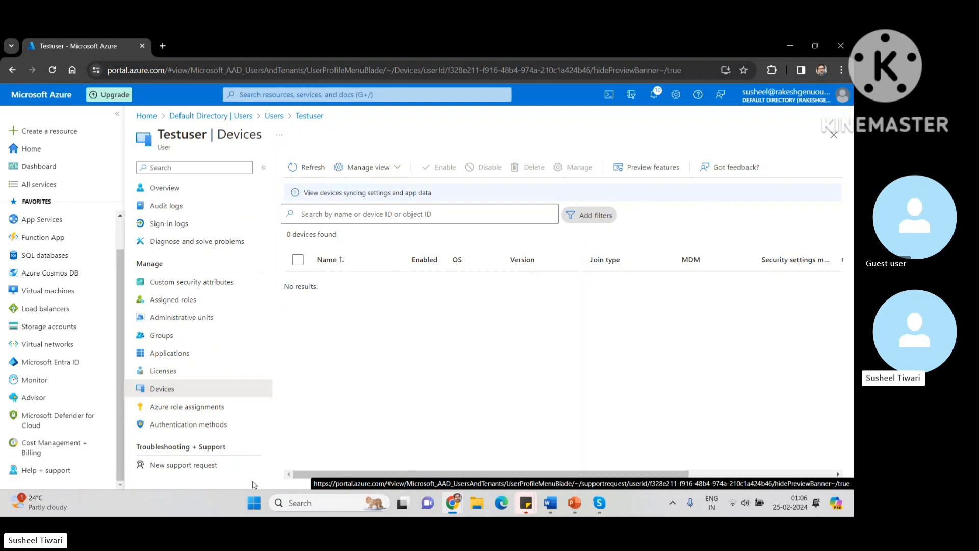
Step: Open Settings > Accounts > Access work or school and start connecting a work or school account
left_click(251, 509)
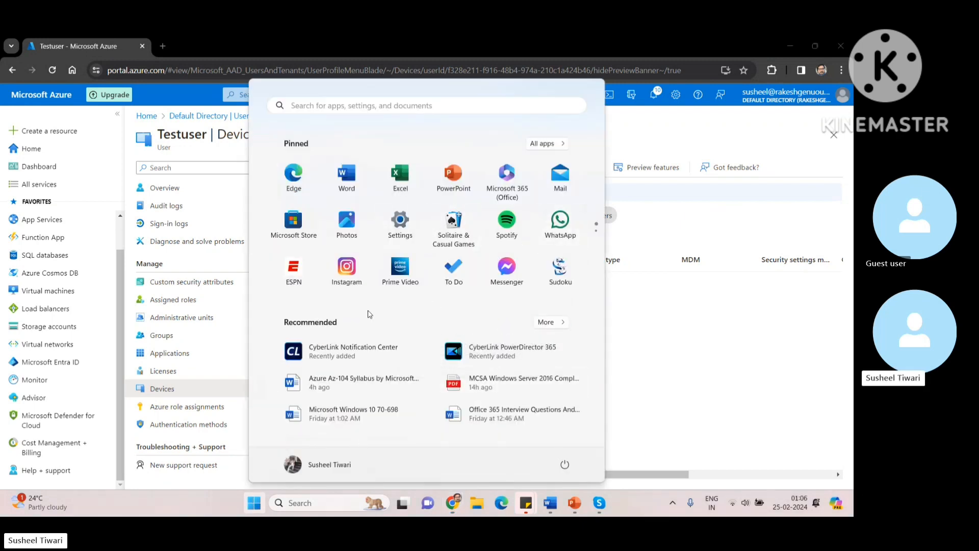
left_click(407, 233)
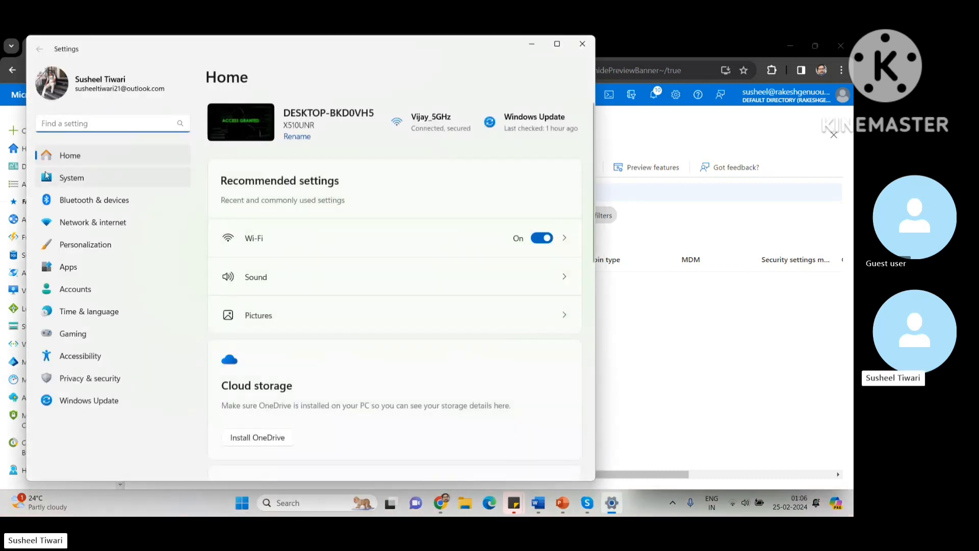
left_click(72, 289)
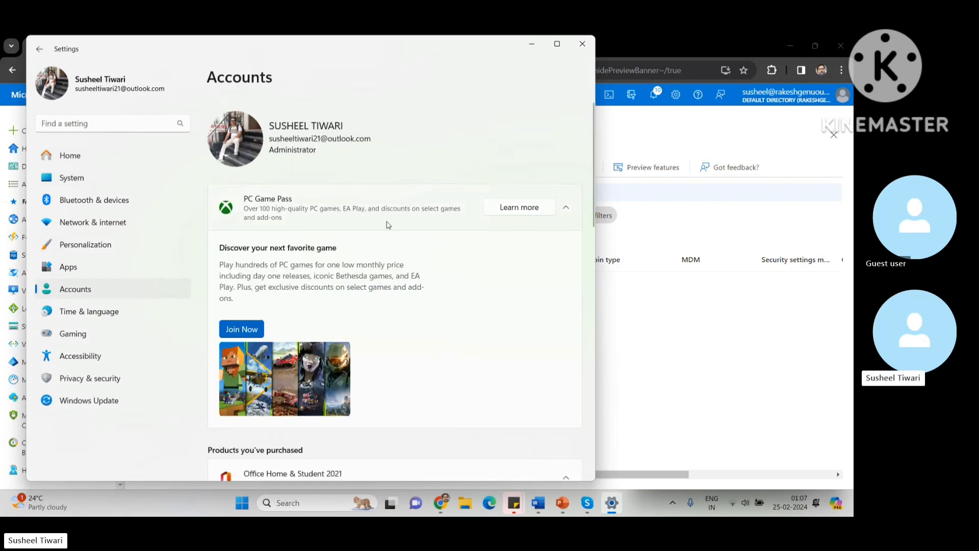
scroll(444, 383, "down", 8)
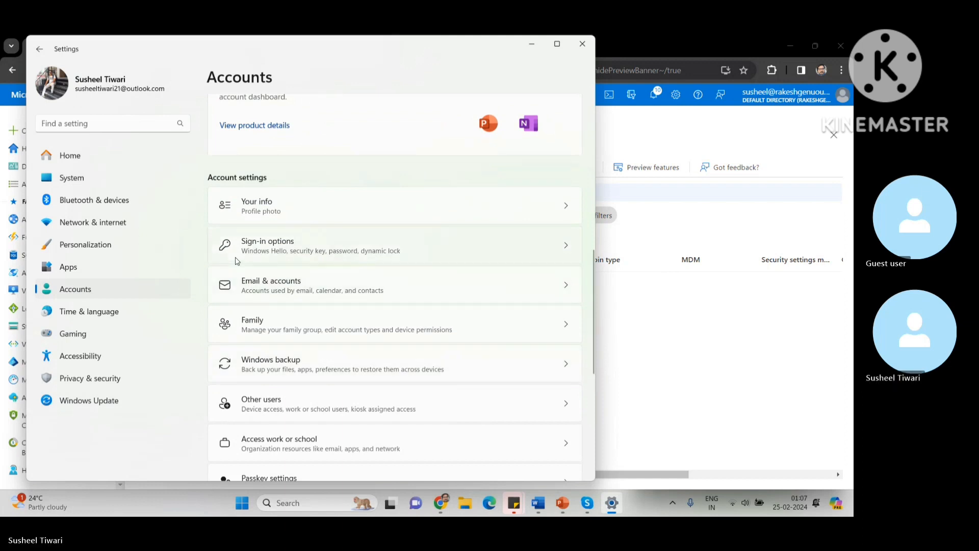
scroll(433, 298, "down", 3)
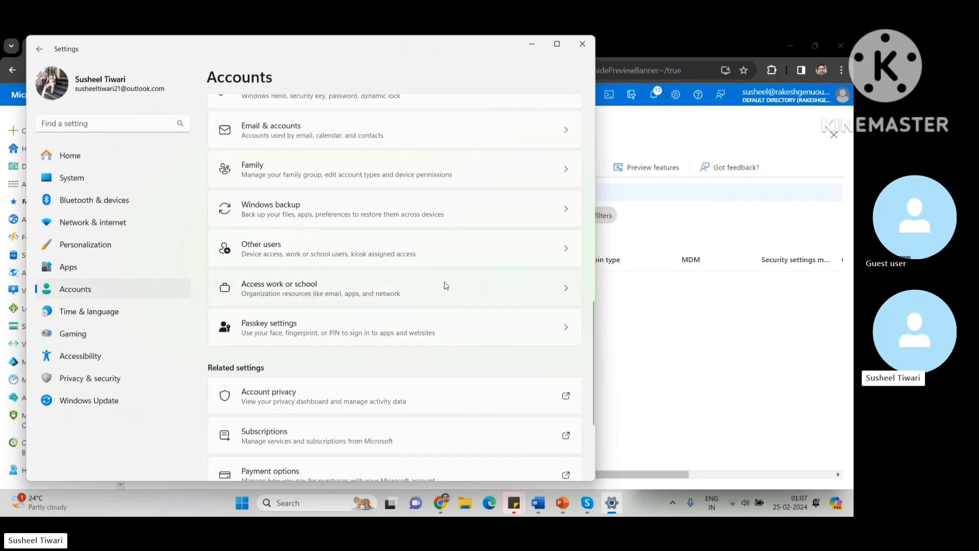
left_click(566, 290)
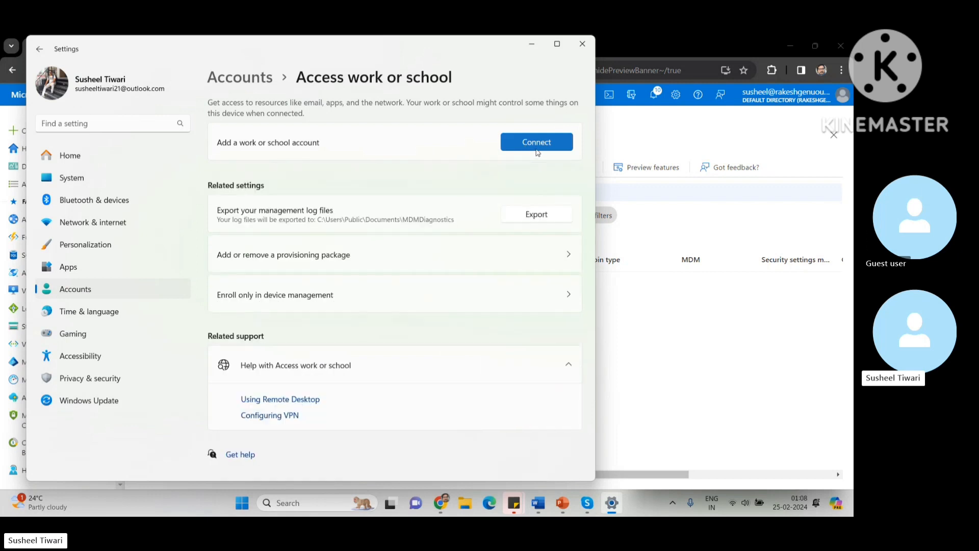
left_click(541, 146)
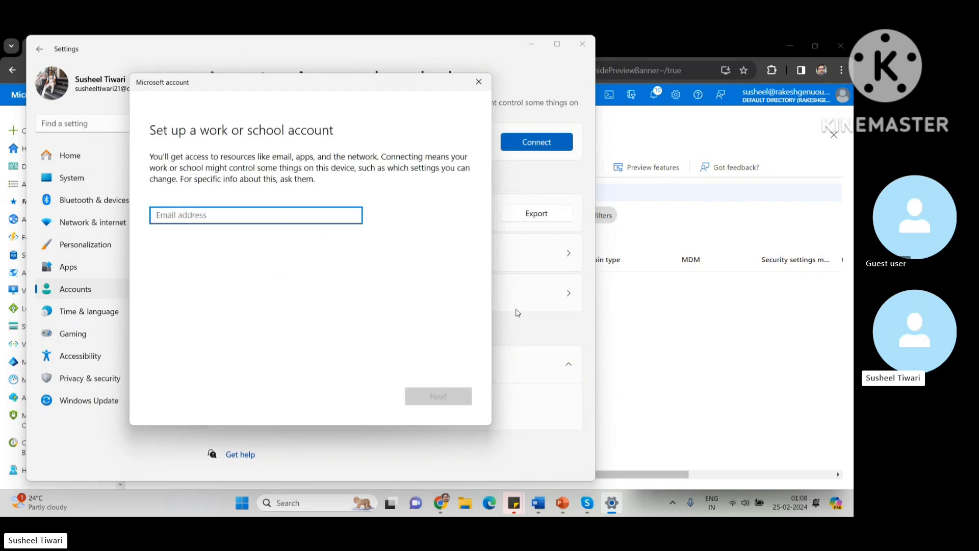
Step: Sign in with the test user's principal name from the portal and its password, completing the connection
left_click(633, 355)
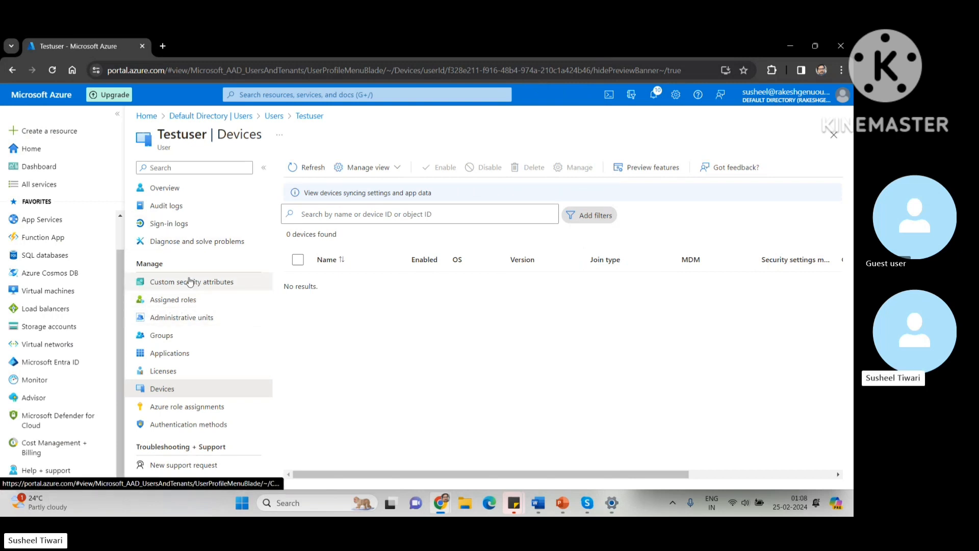
left_click(159, 187)
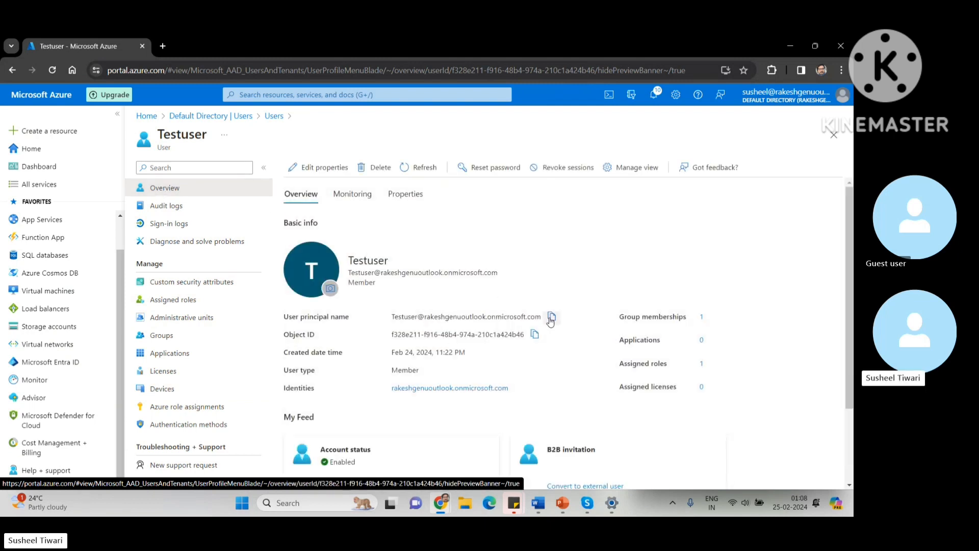
mouse_move(587, 508)
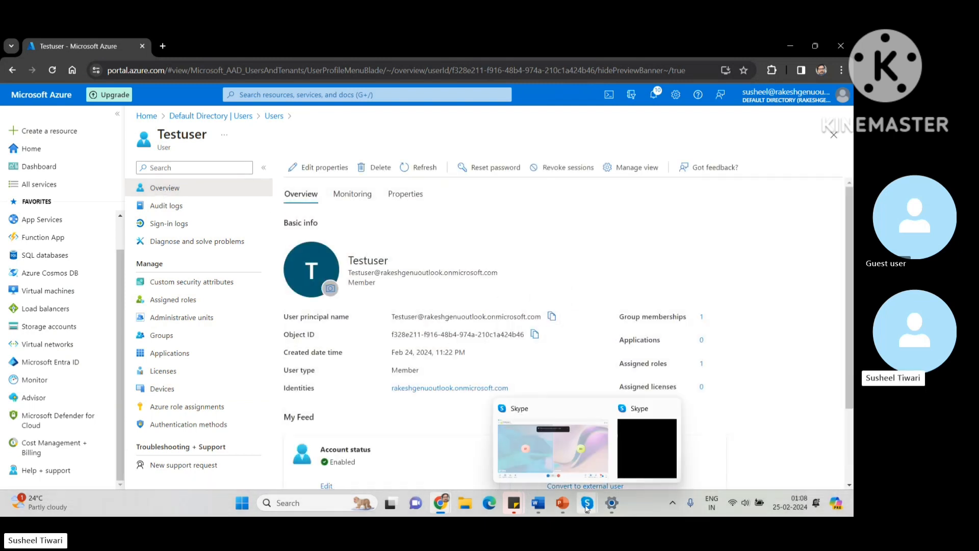
left_click(613, 504)
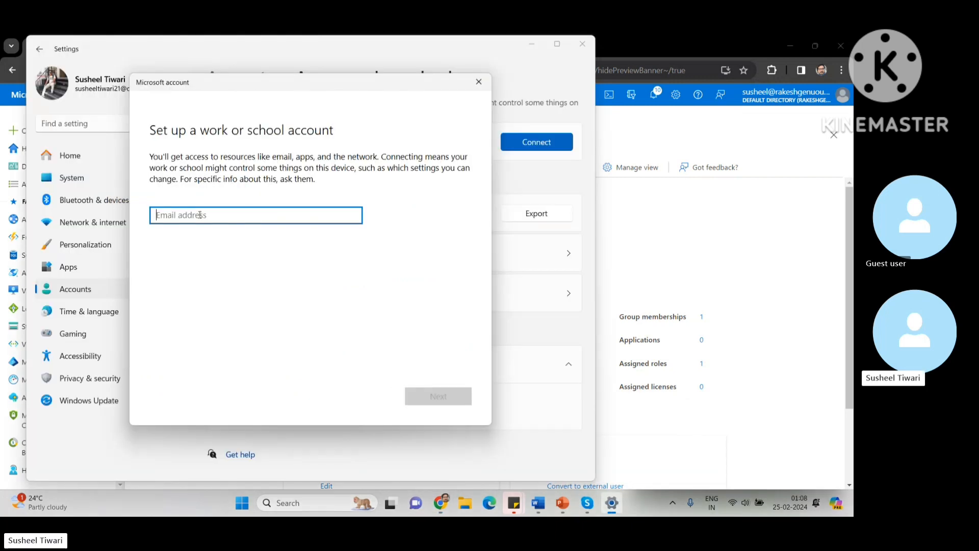
key("ctrl+v")
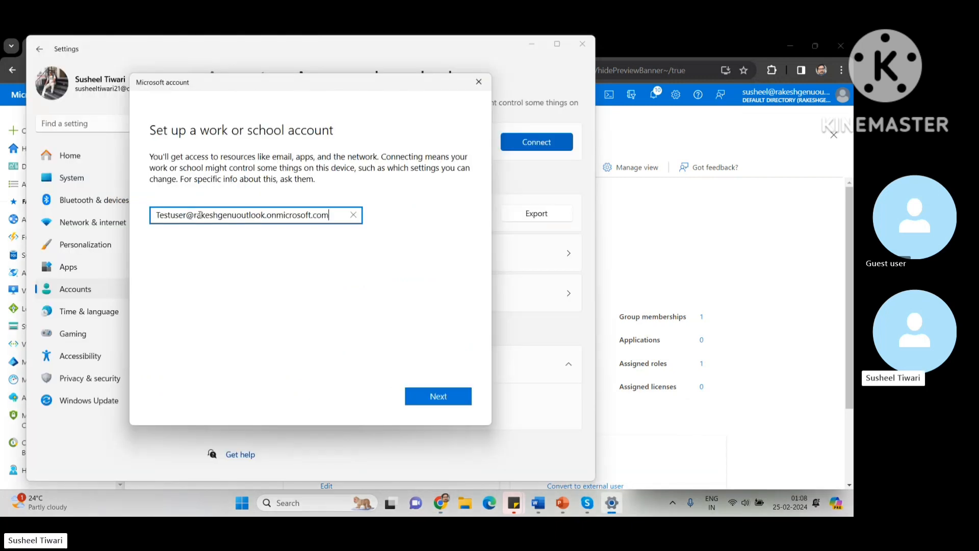
left_click(445, 396)
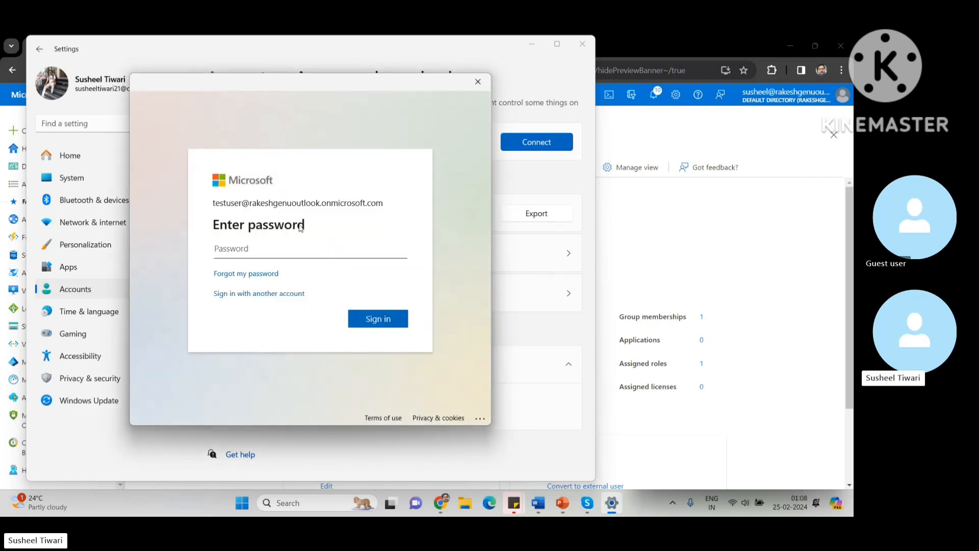
type("•••••••••")
left_click(374, 321)
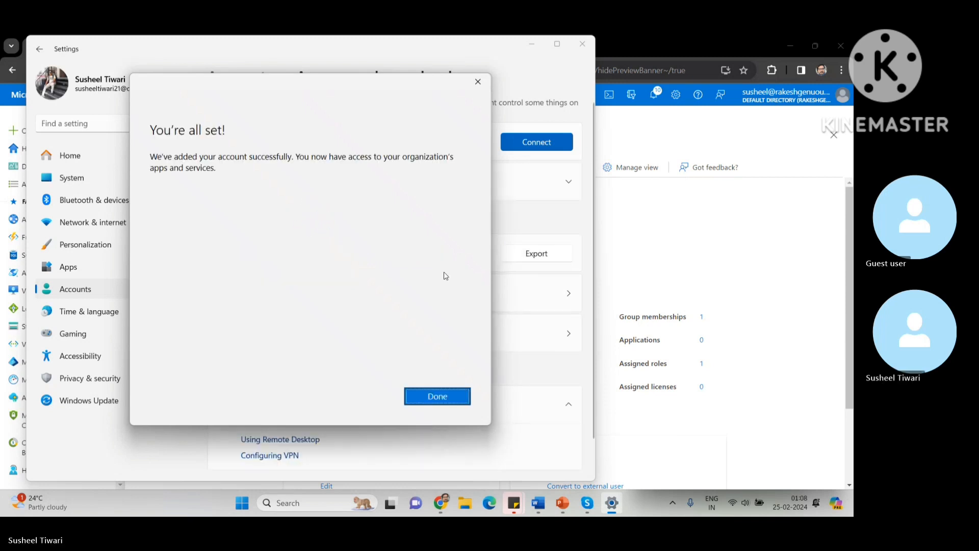
left_click(437, 397)
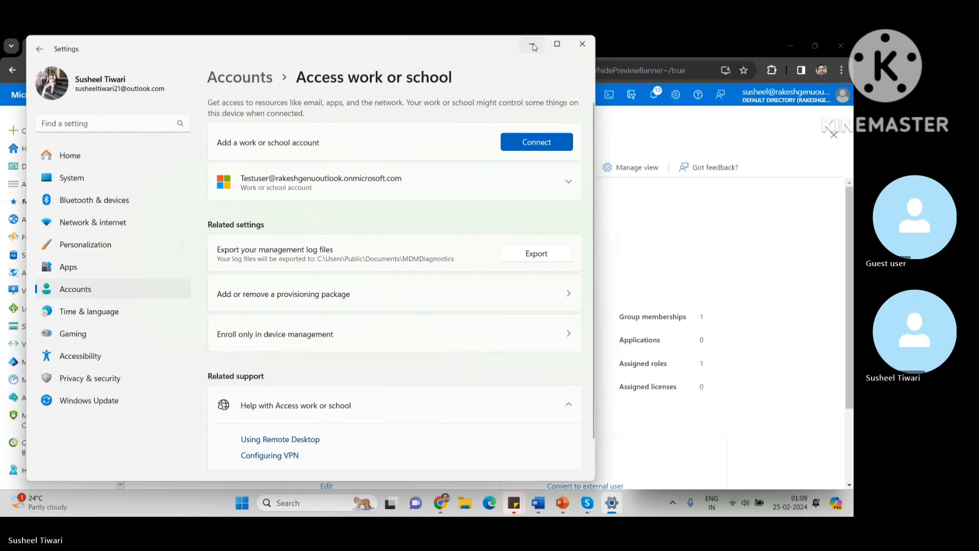
Step: Close Settings and show Testuser's Devices, now listing DESKTOP-BKD0VH5 on Windows 10.0.22621.3155
left_click(583, 45)
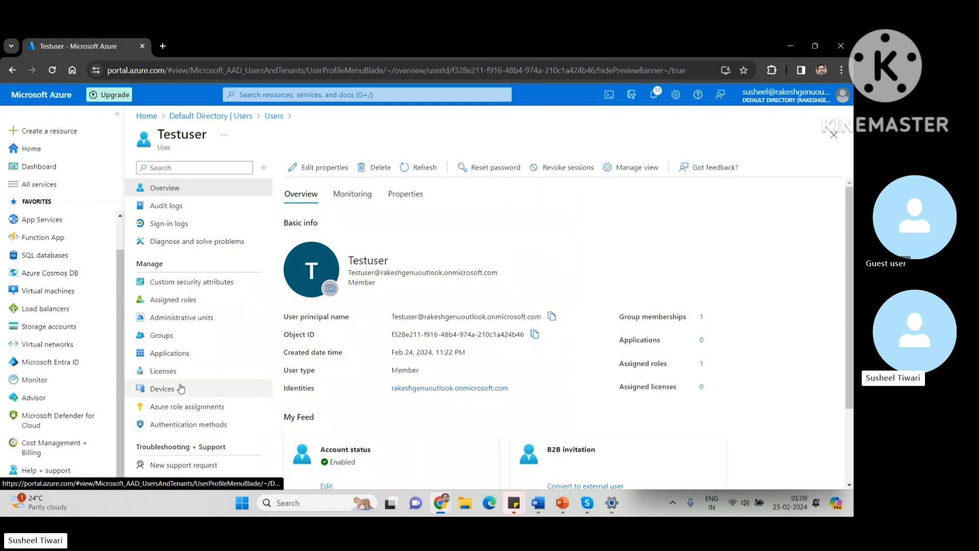
left_click(161, 391)
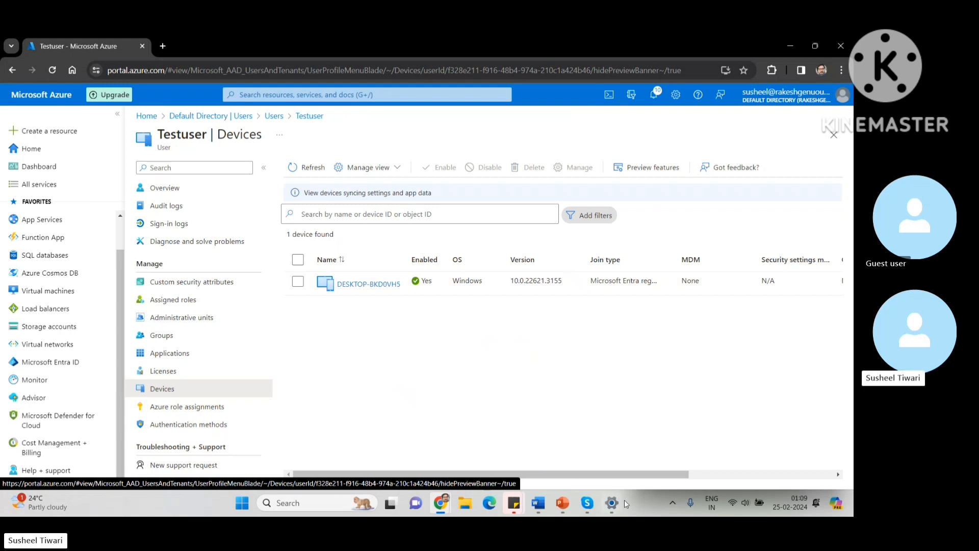
Step: Disconnect the Testuser work account under Access work or school, confirm with Yes, then close Settings
mouse_move(612, 509)
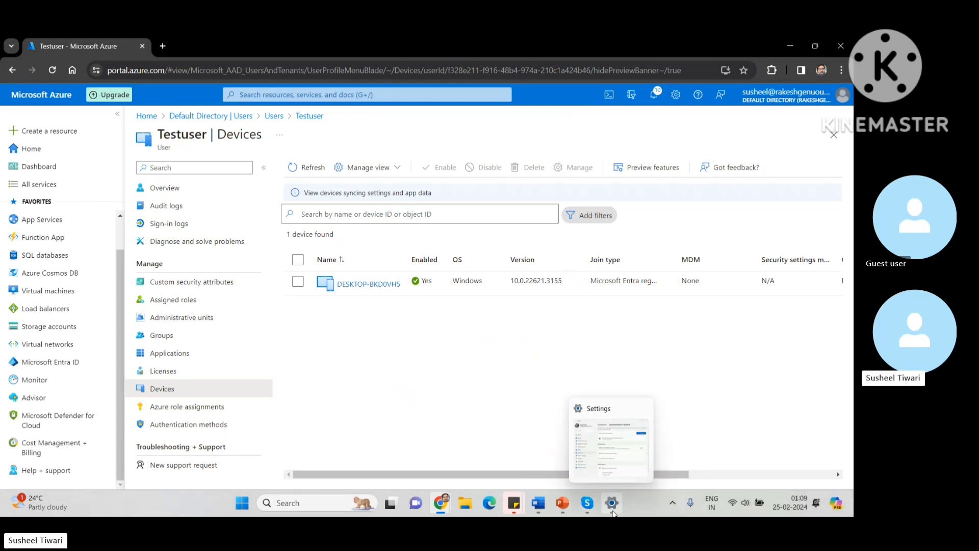
left_click(612, 504)
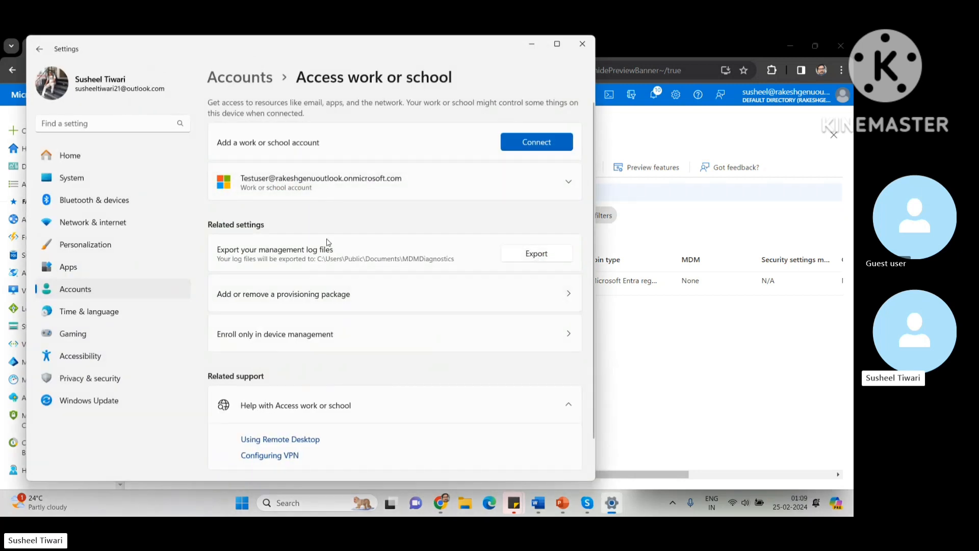
left_click(569, 184)
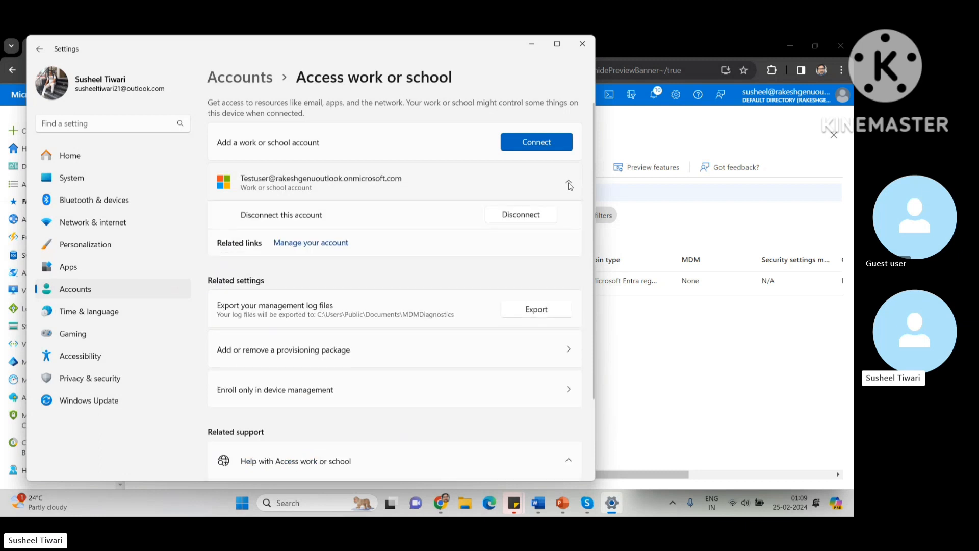
left_click(535, 217)
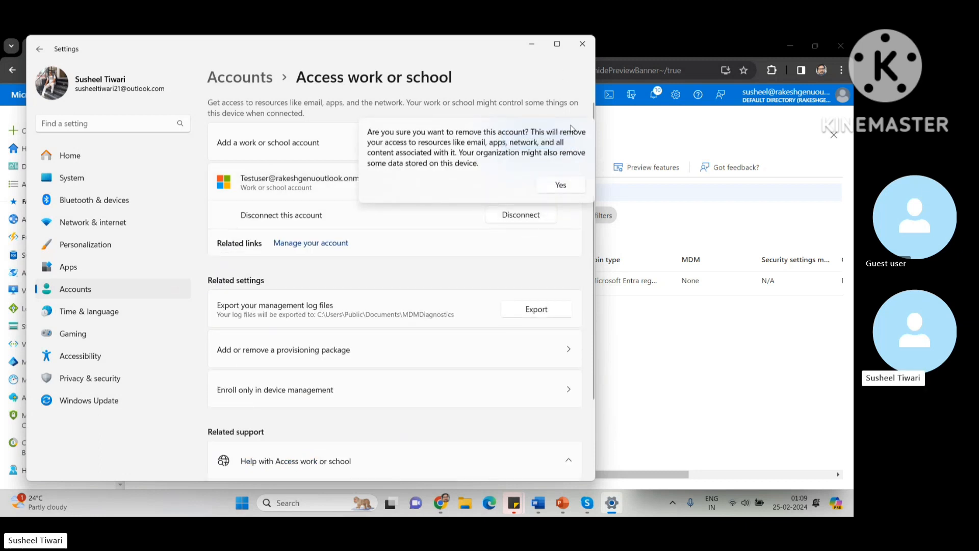
left_click(563, 185)
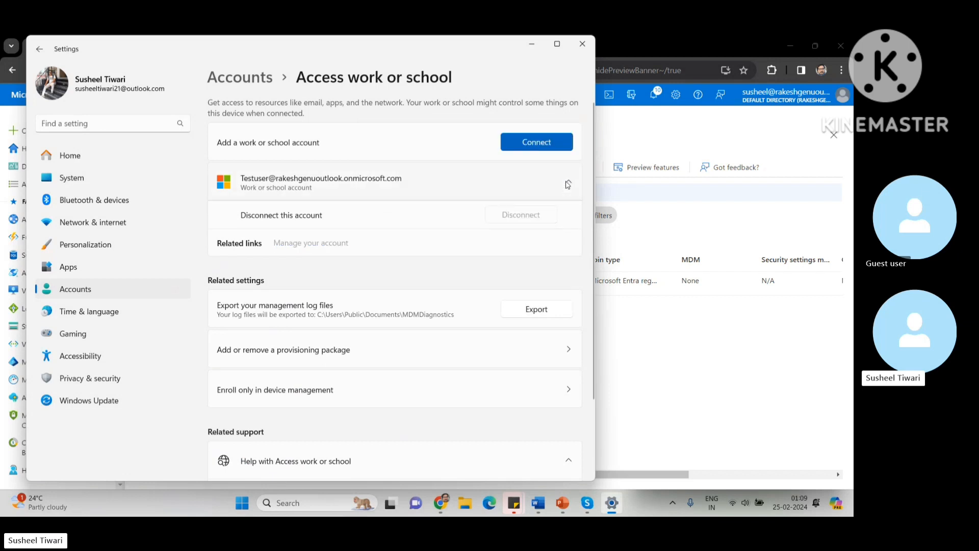
left_click(582, 47)
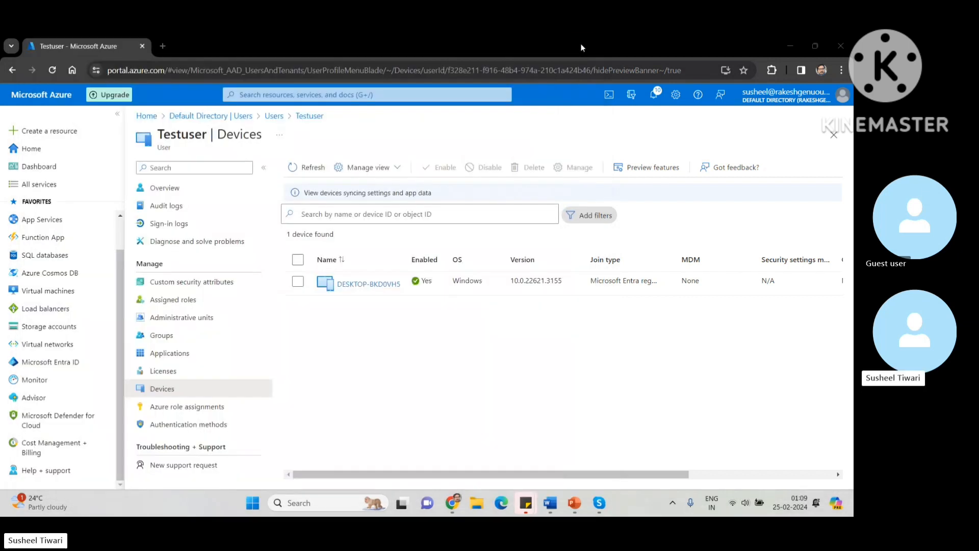
left_click(303, 168)
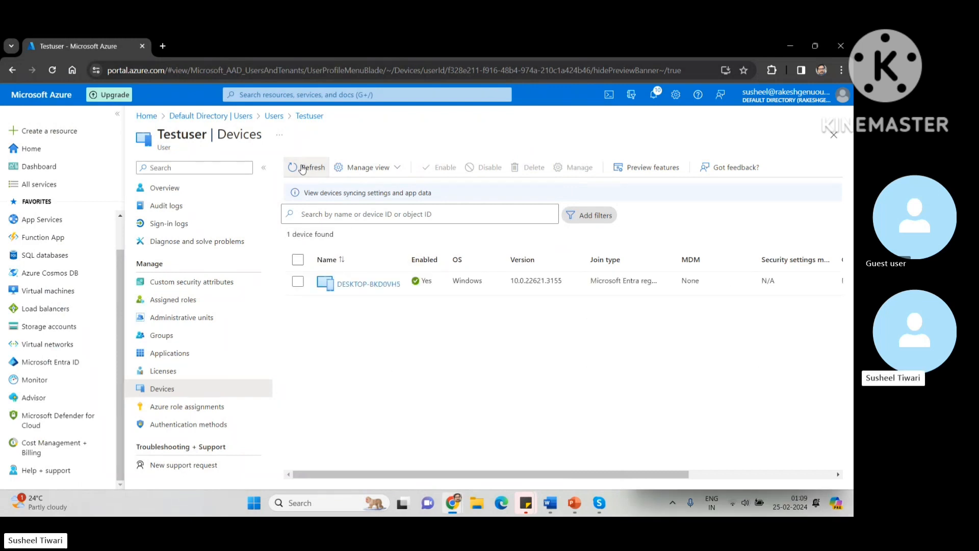
left_click(302, 168)
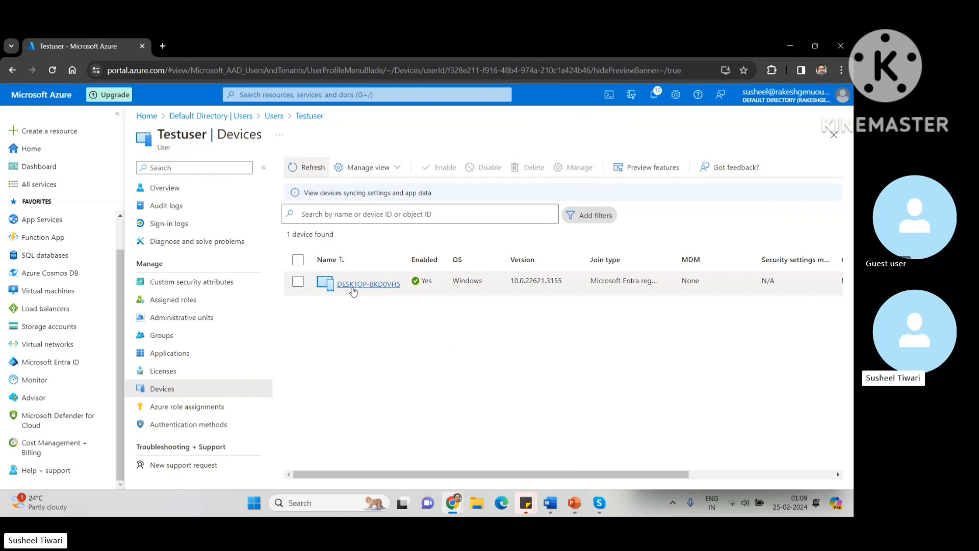
left_click(353, 288)
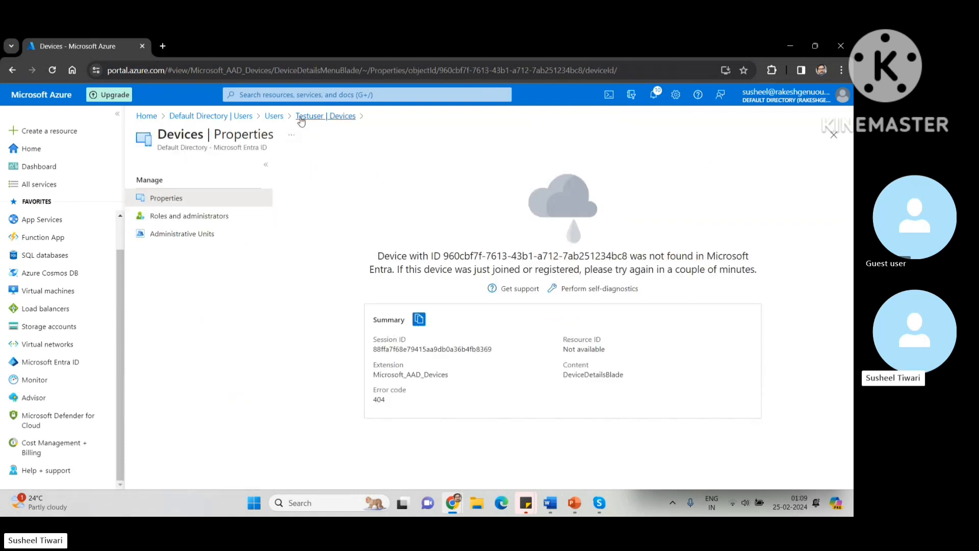
left_click(306, 117)
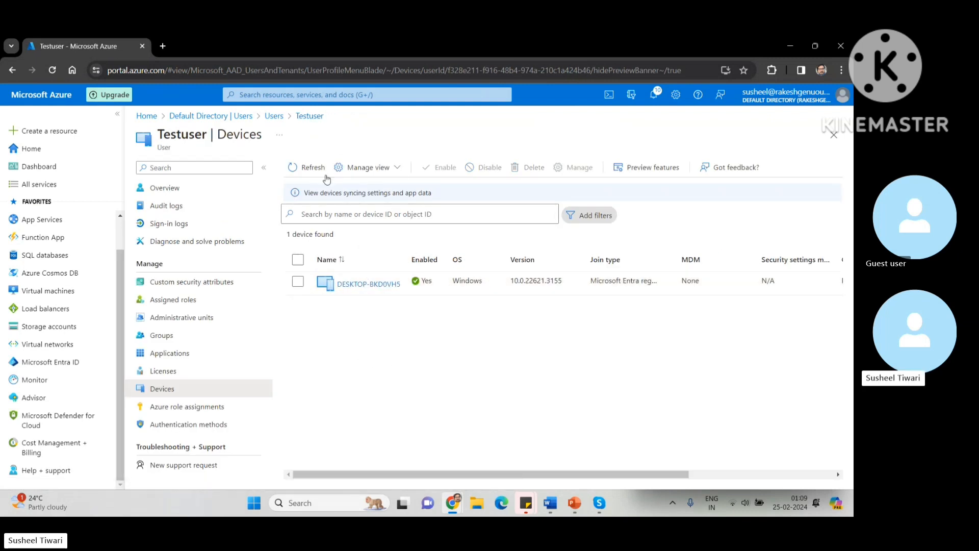
left_click(296, 170)
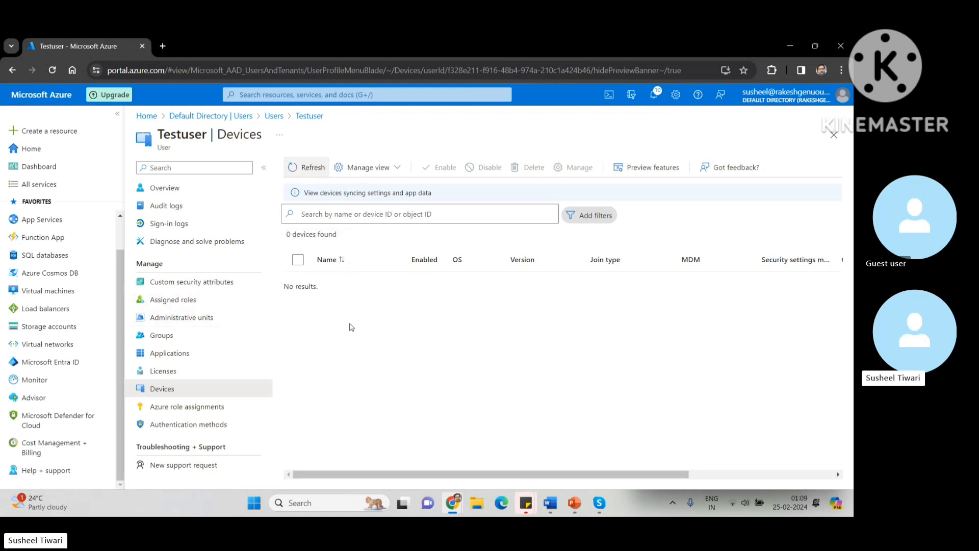
left_click(168, 410)
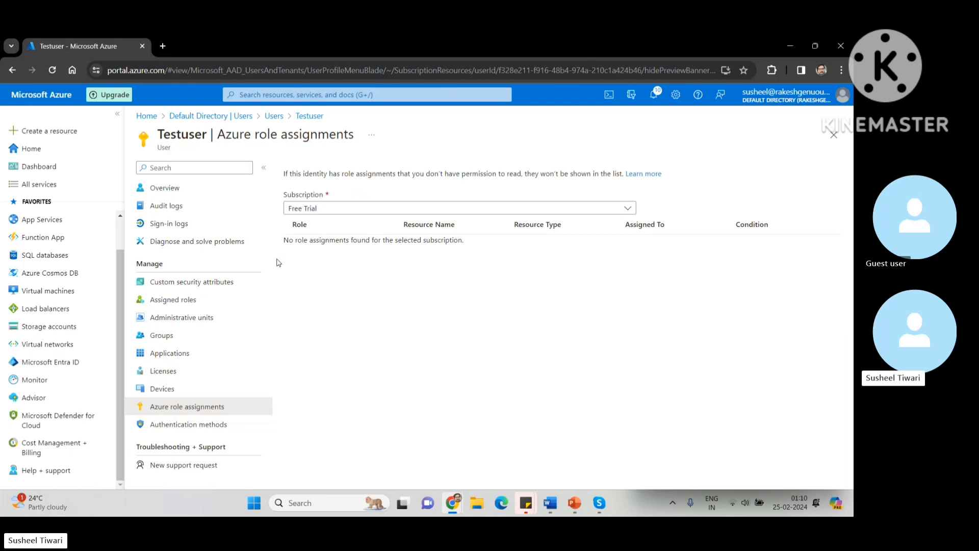
left_click(271, 120)
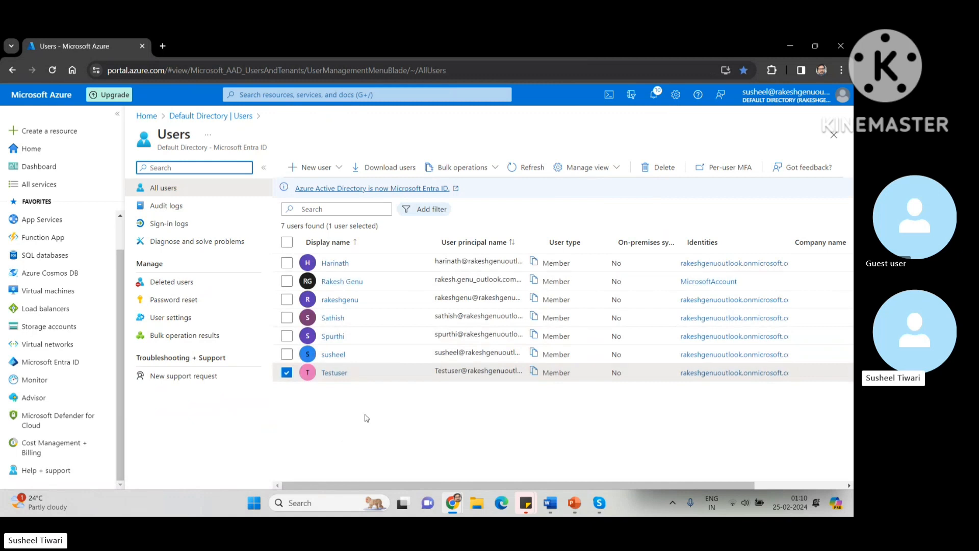
left_click(338, 380)
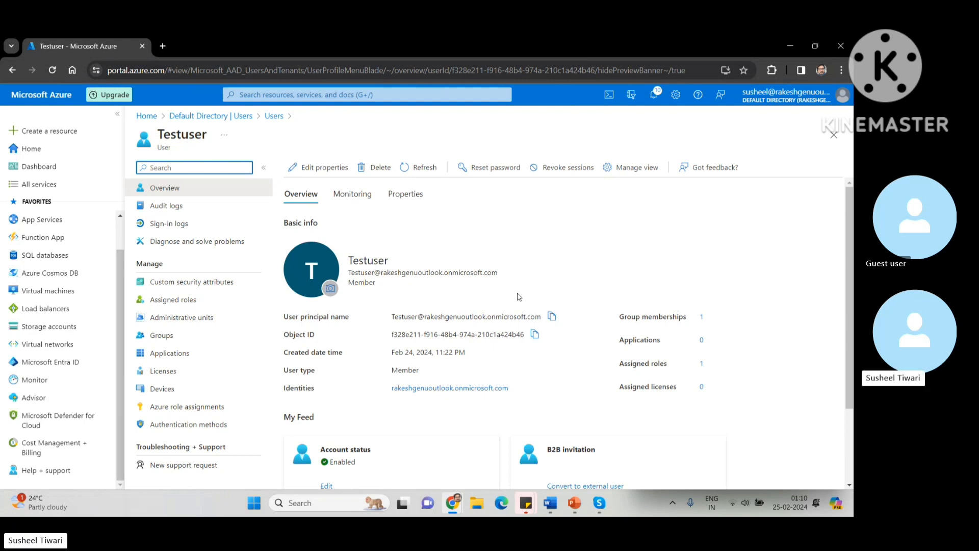
key("alt+Left")
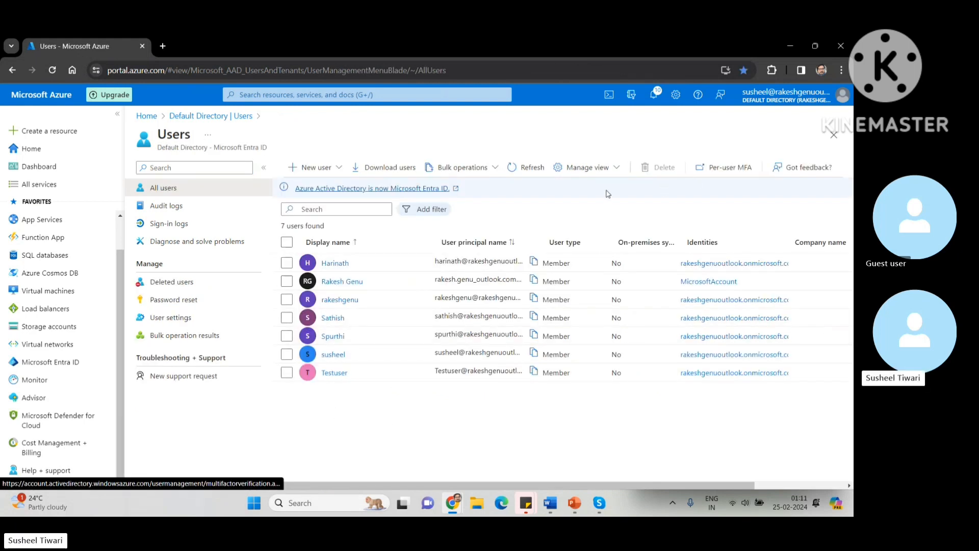
Step: Enable per-user multi-factor authentication for Testuser using the admin account
left_click(721, 173)
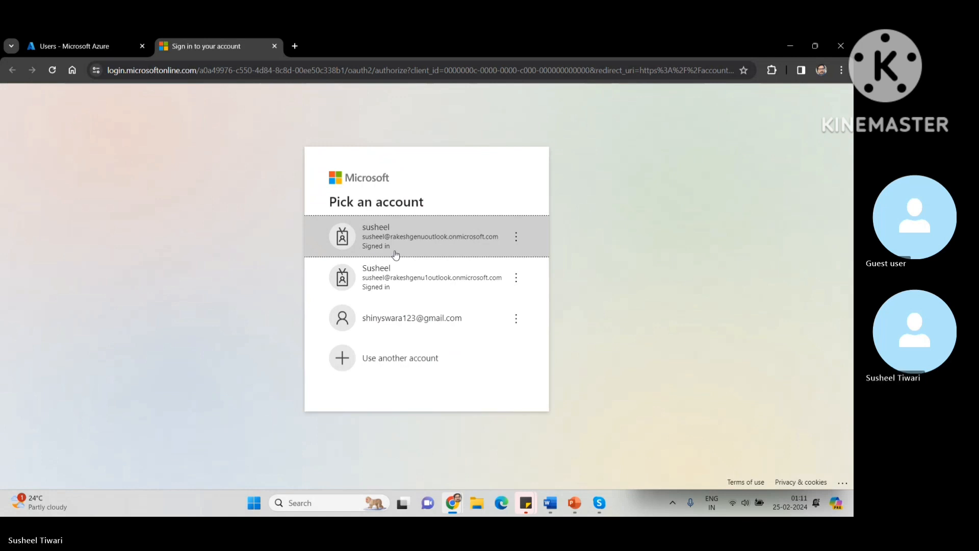
left_click(444, 248)
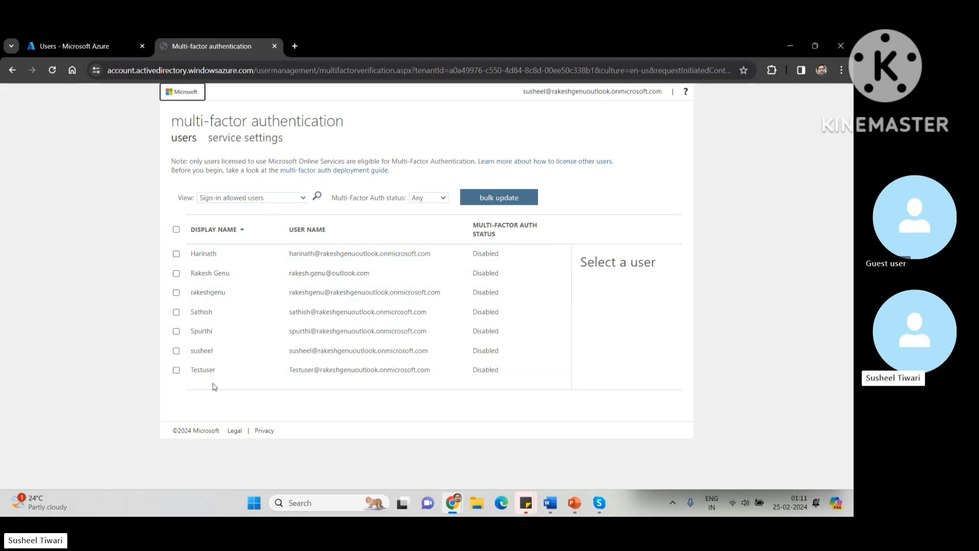
left_click(176, 374)
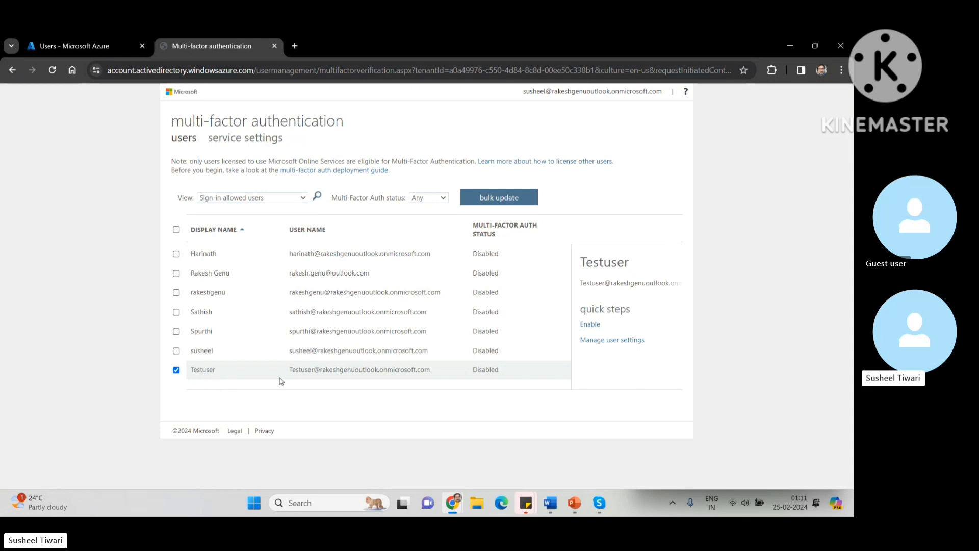
left_click(589, 326)
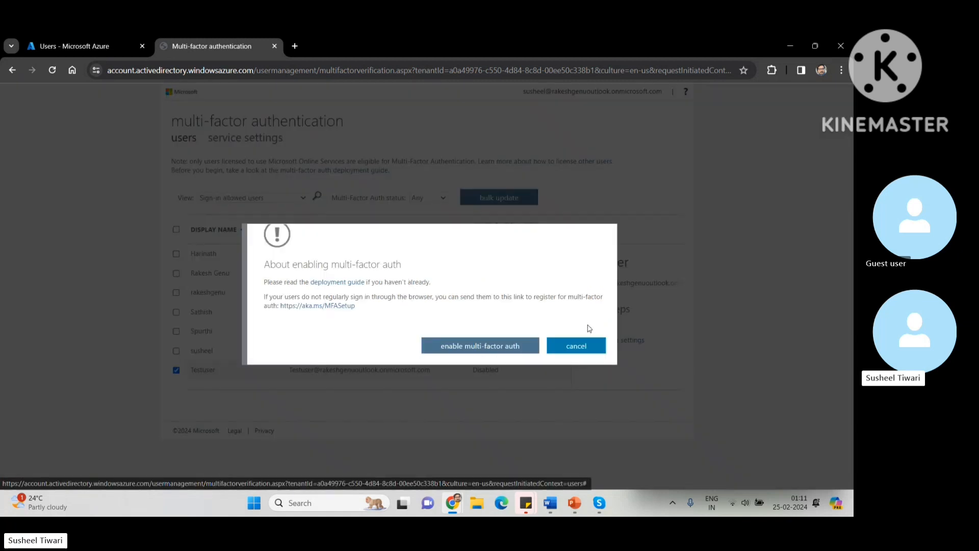
left_click(479, 347)
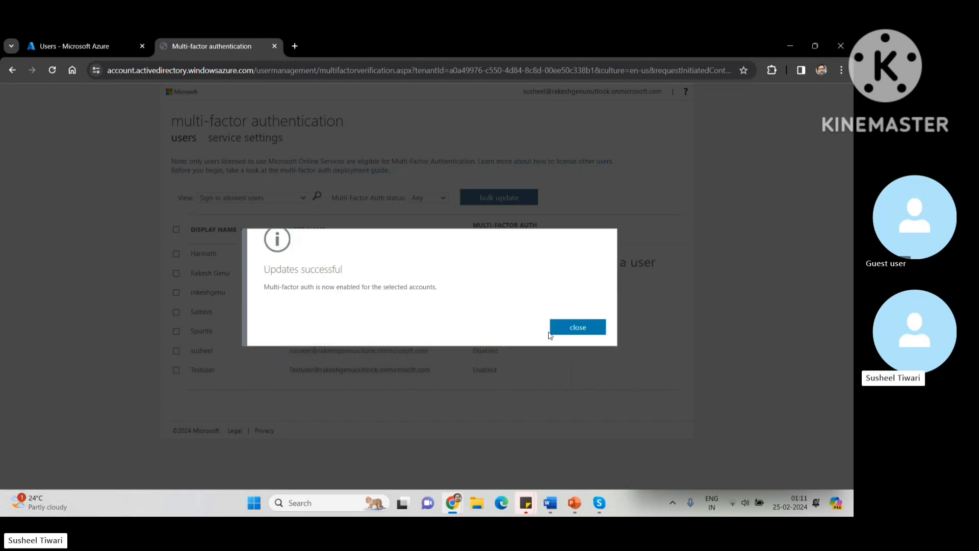
left_click(575, 329)
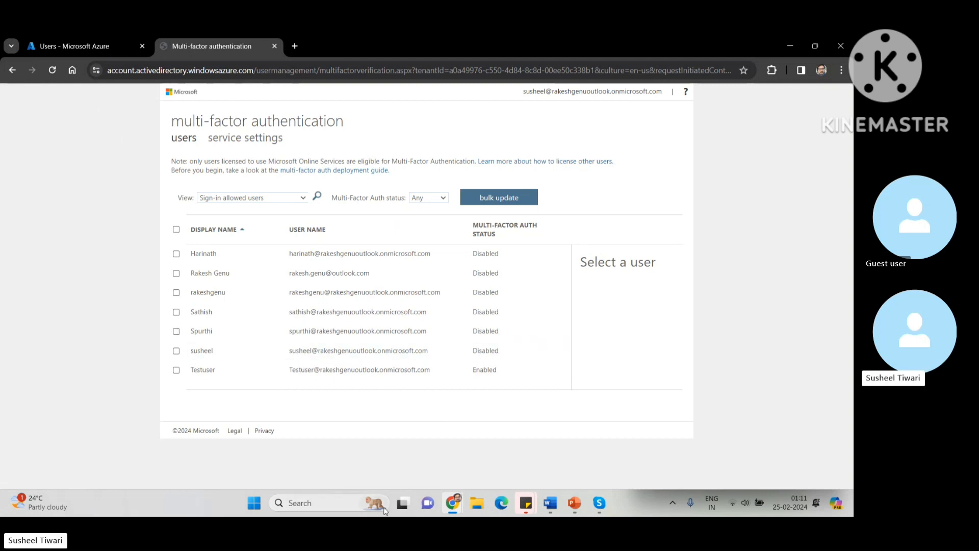
Step: Close the MFA page and sign Testuser out in the incognito portal window
left_click(274, 47)
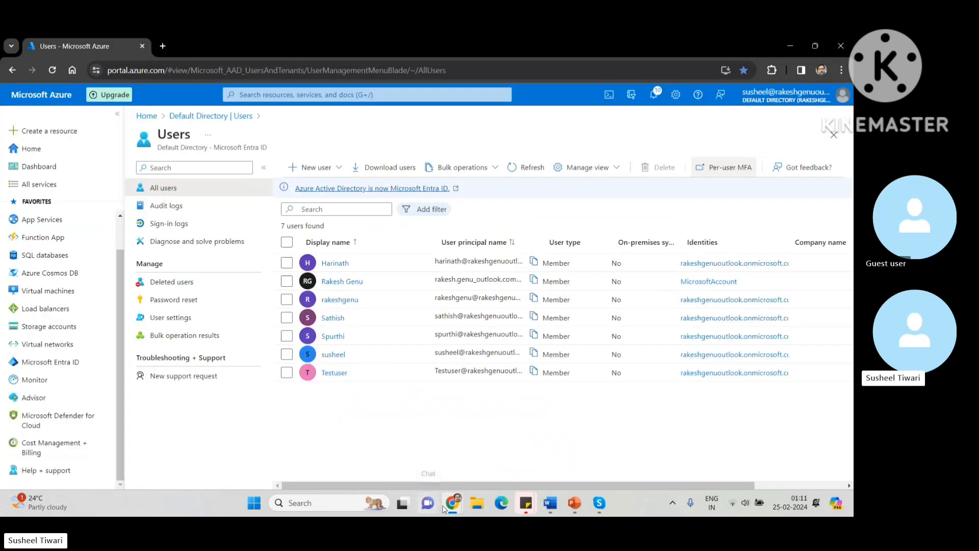
mouse_move(453, 503)
left_click(513, 453)
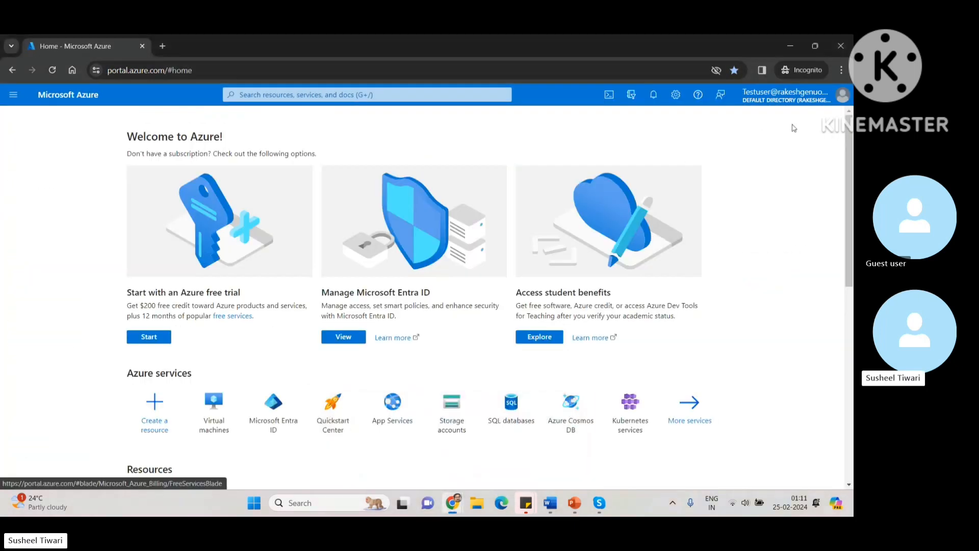
left_click(794, 98)
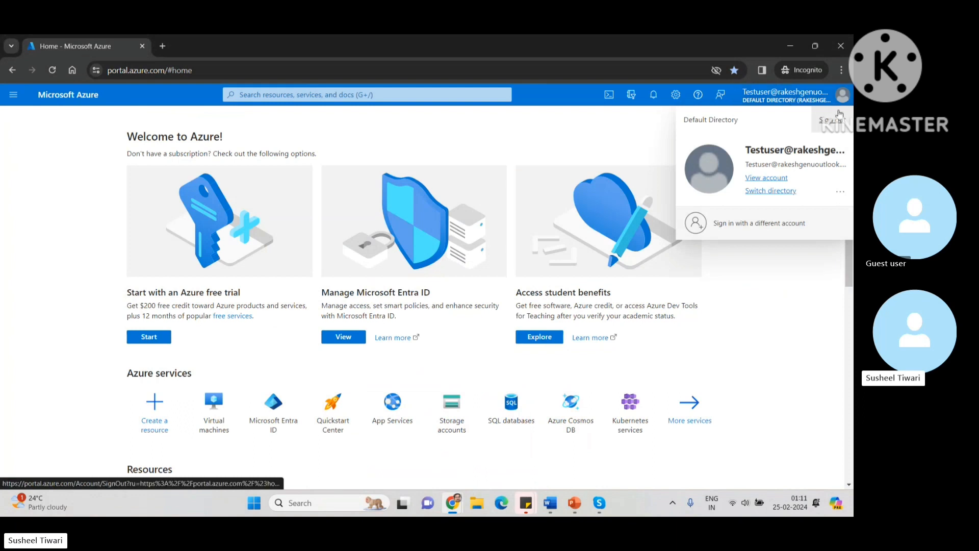
left_click(841, 121)
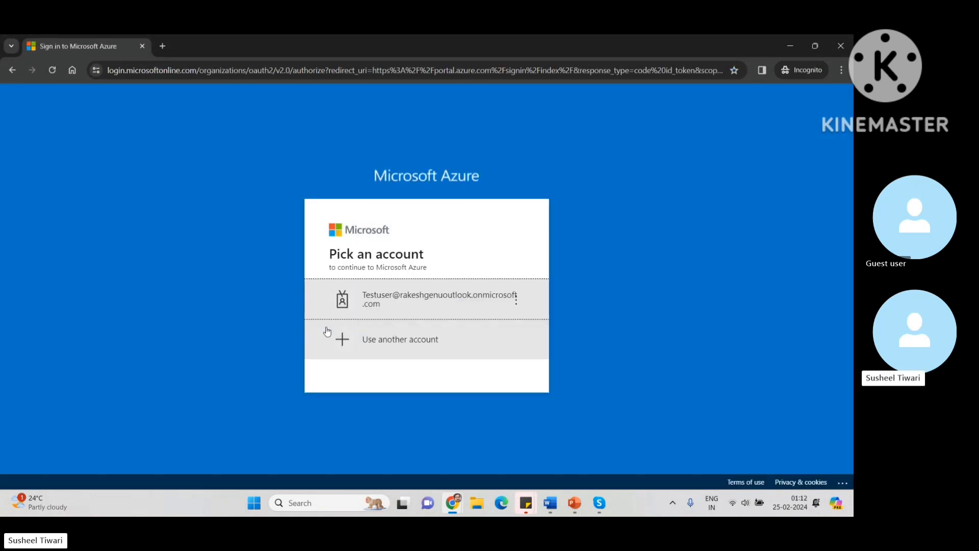
Step: Sign back in as Testuser with the account password, review the Action Required notice, and return to the account picker
left_click(418, 306)
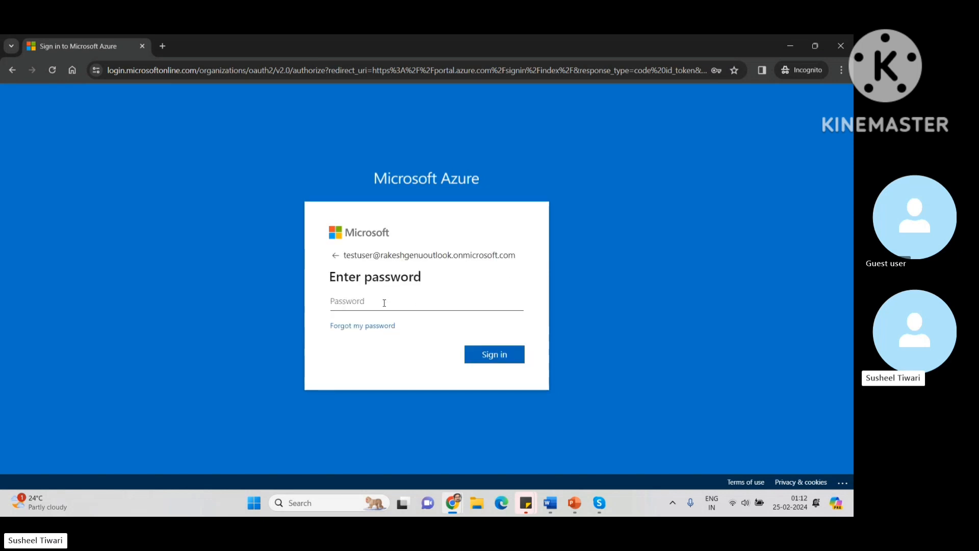
type("*********")
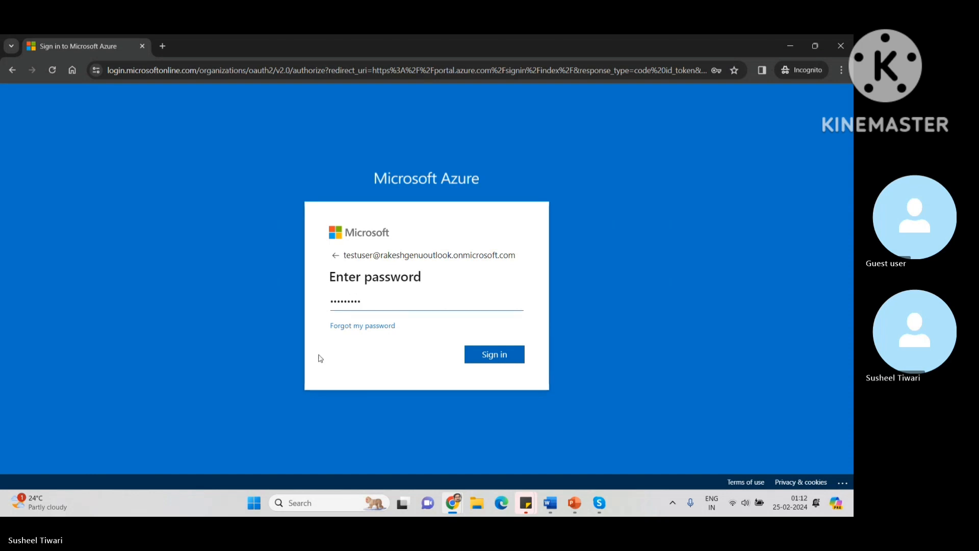
left_click(509, 357)
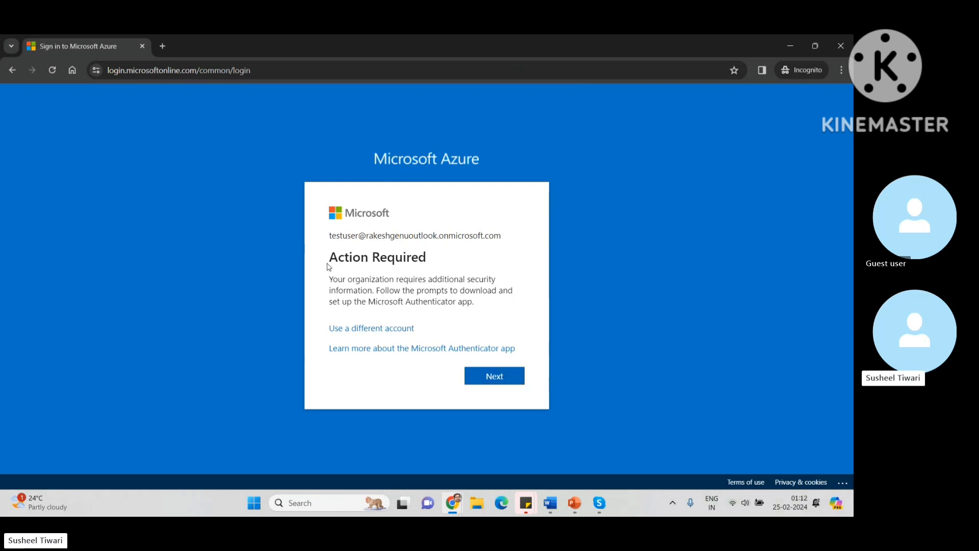
left_click_drag(328, 266, 505, 304)
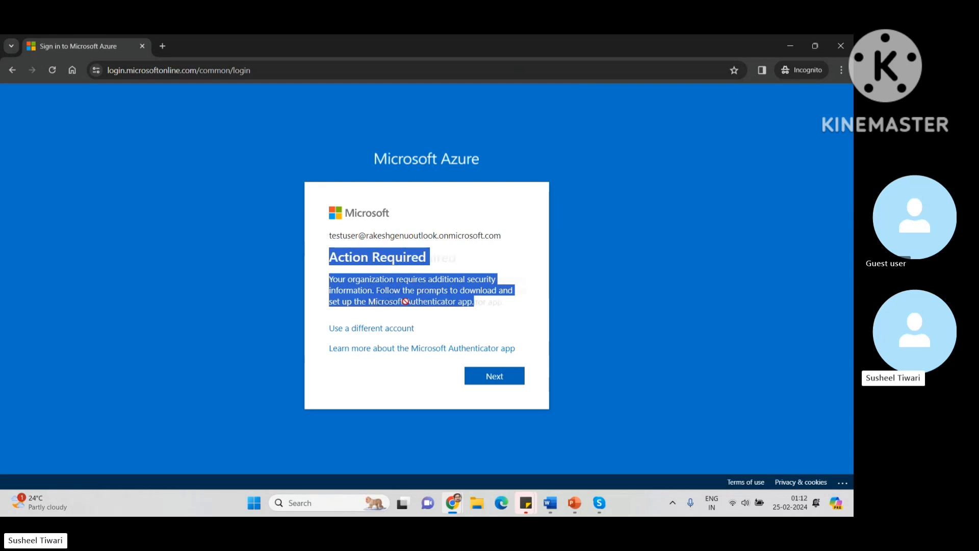
left_click(484, 313)
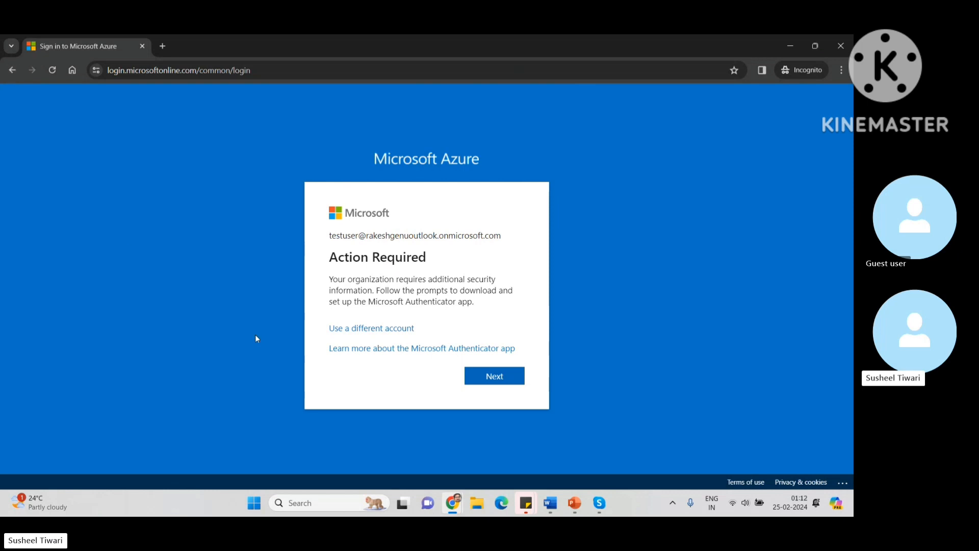
left_click(14, 71)
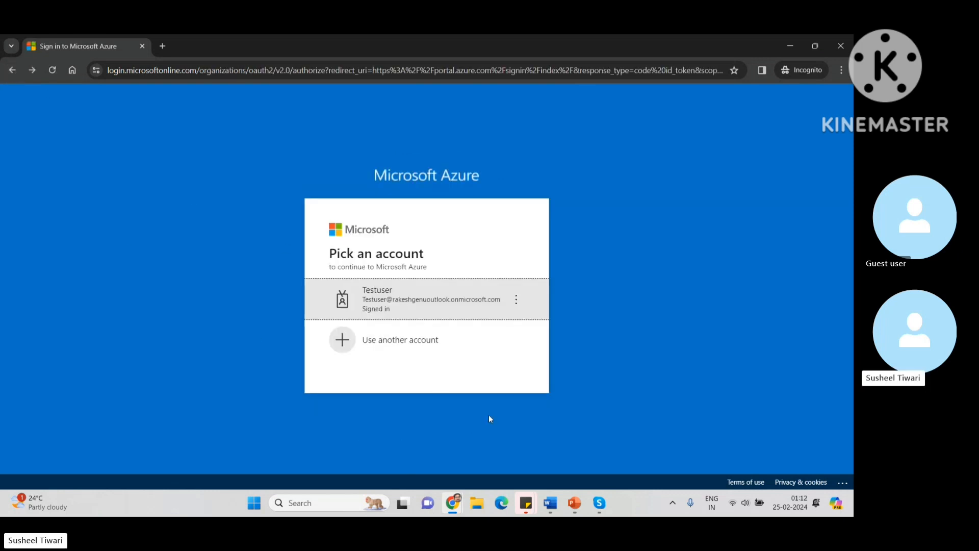
mouse_move(451, 494)
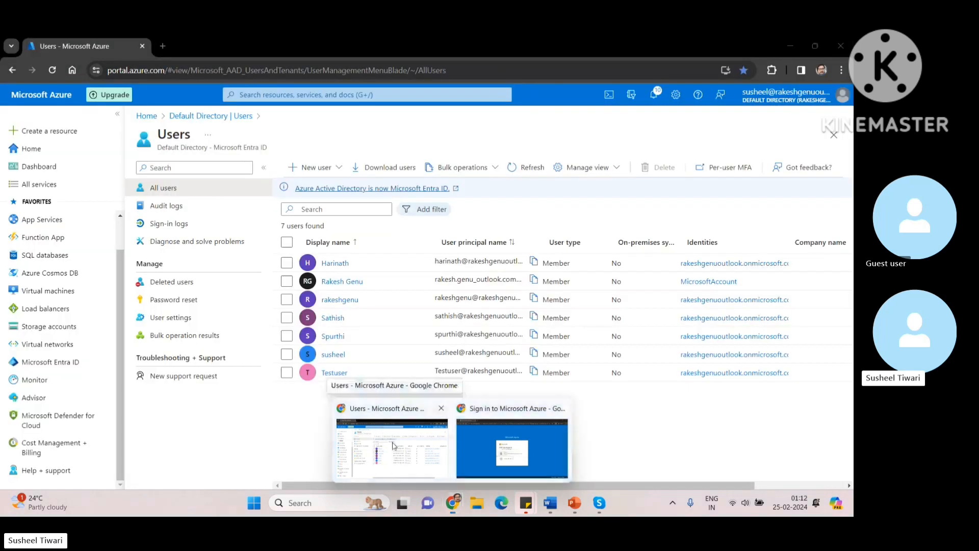
Step: Disable Testuser's per-user MFA so every listed user shows Disabled
left_click(393, 446)
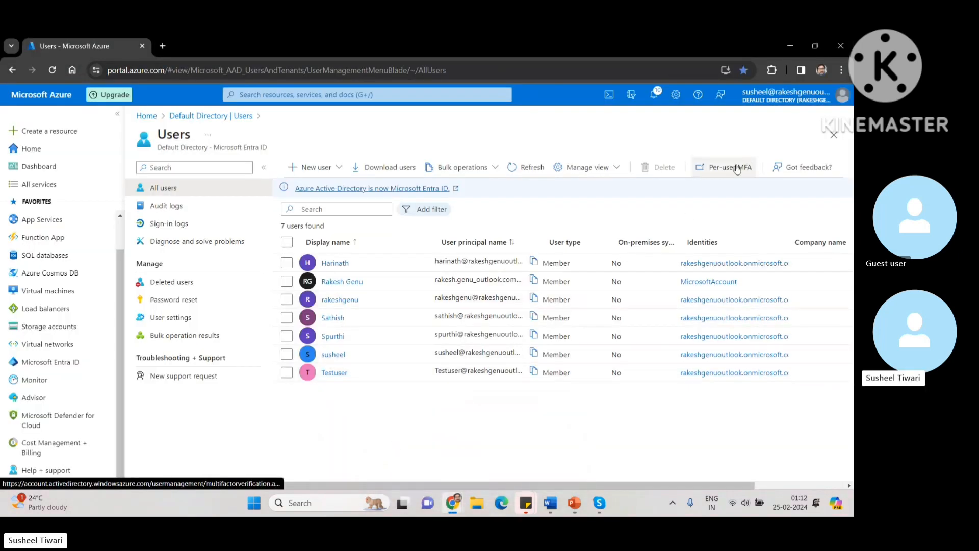
left_click(714, 167)
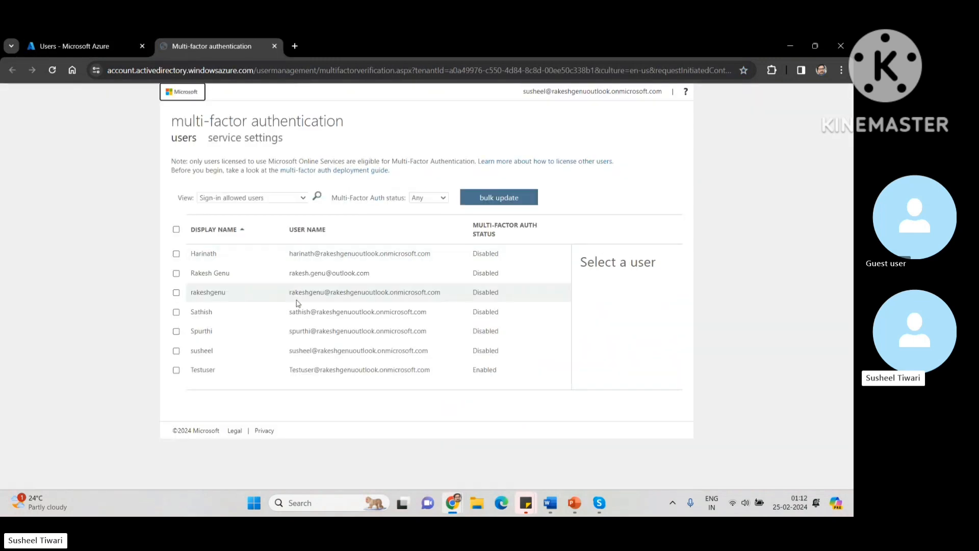
left_click(176, 371)
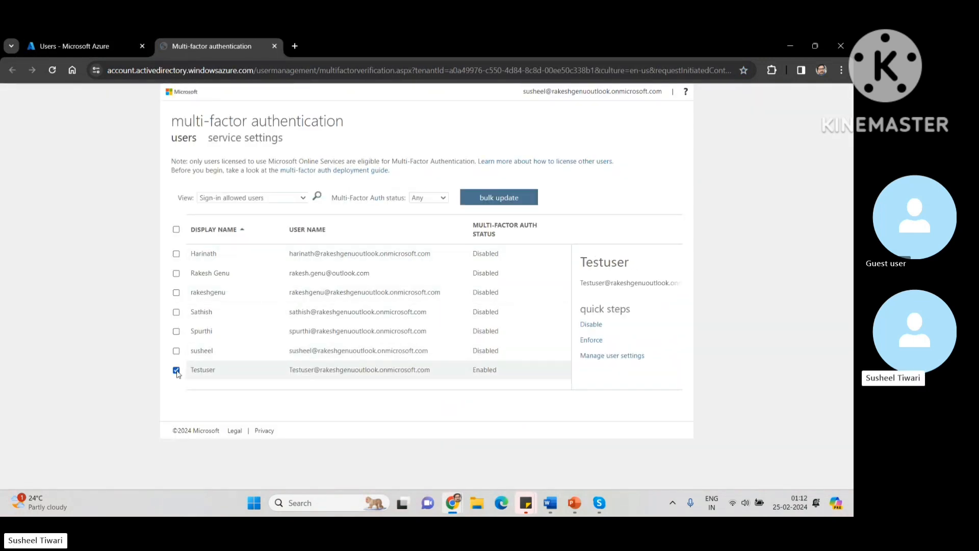
left_click(584, 329)
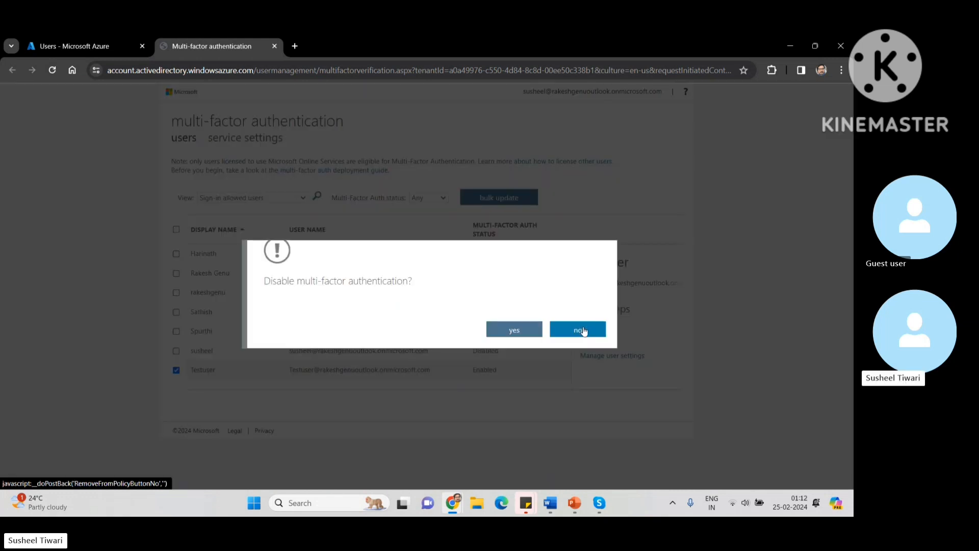
left_click(512, 332)
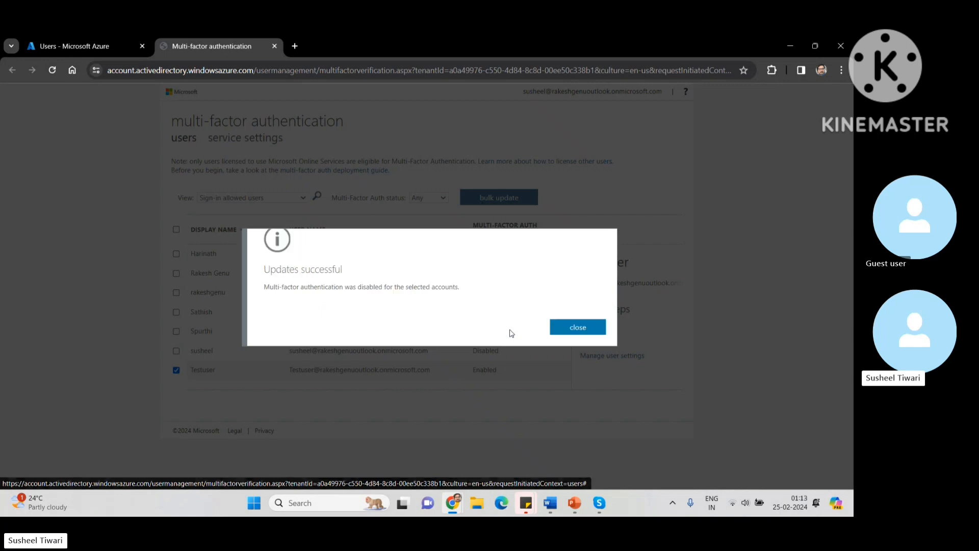
left_click(583, 333)
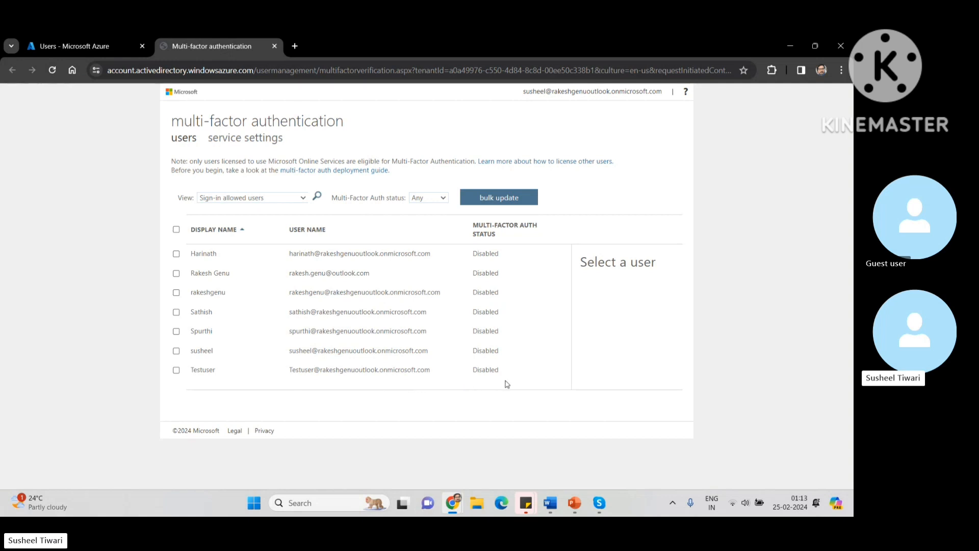
Step: Close the MFA page, pick Testuser in the private sign-in window, then minimize it
left_click(275, 46)
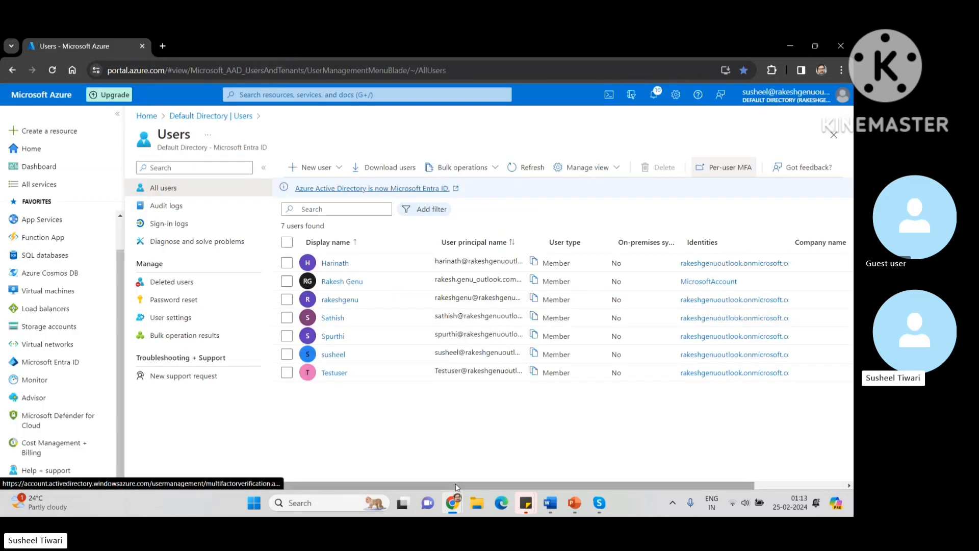
mouse_move(456, 505)
left_click(537, 433)
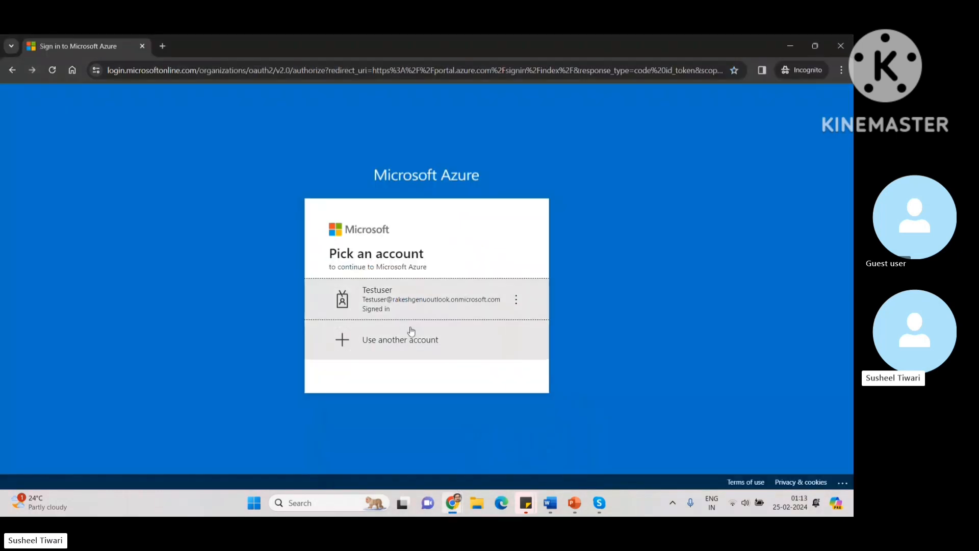
left_click(437, 302)
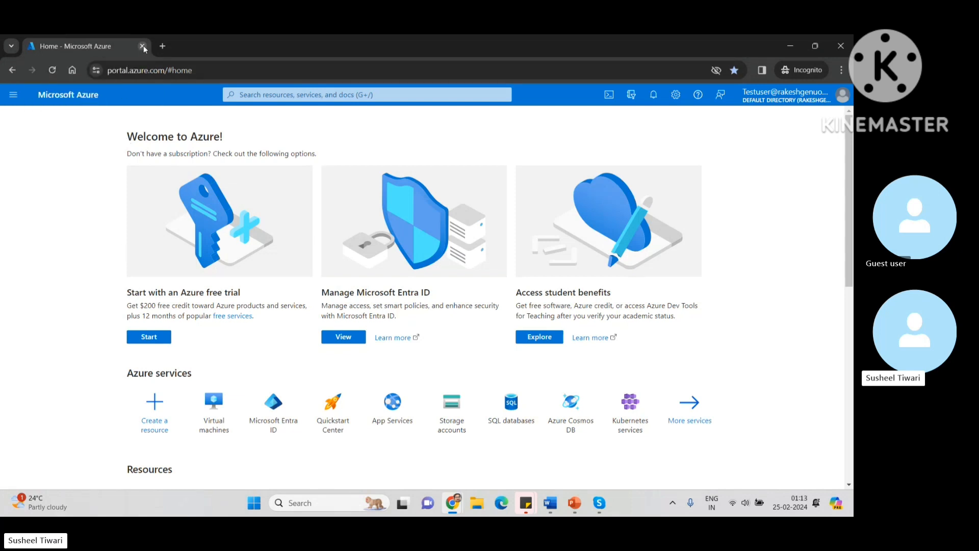
left_click(792, 46)
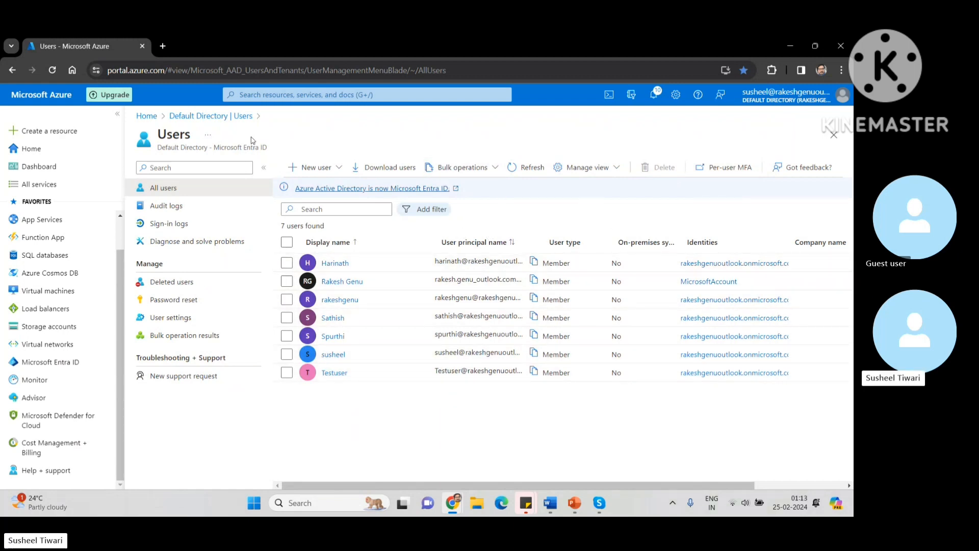
Step: Go from Default Directory to Groups and start a New group form
left_click(201, 117)
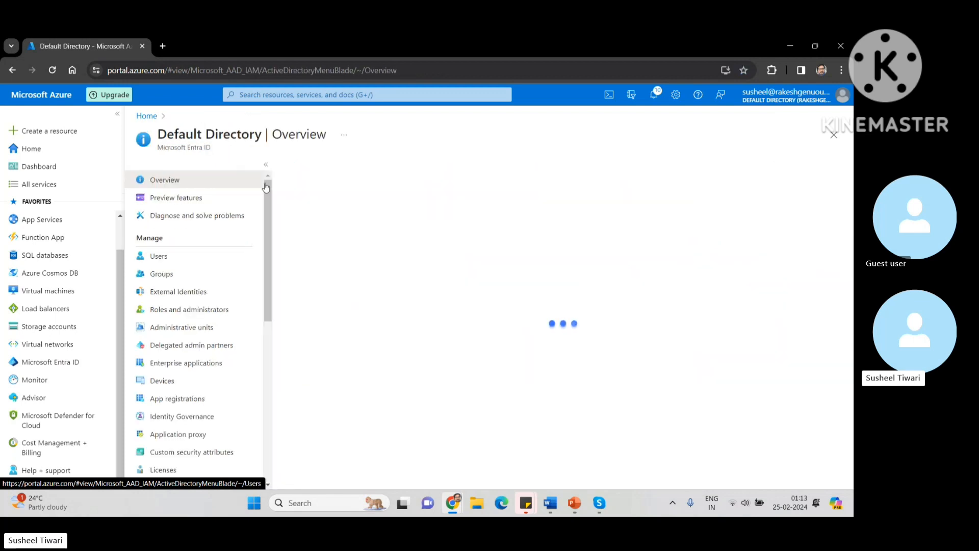
left_click(161, 274)
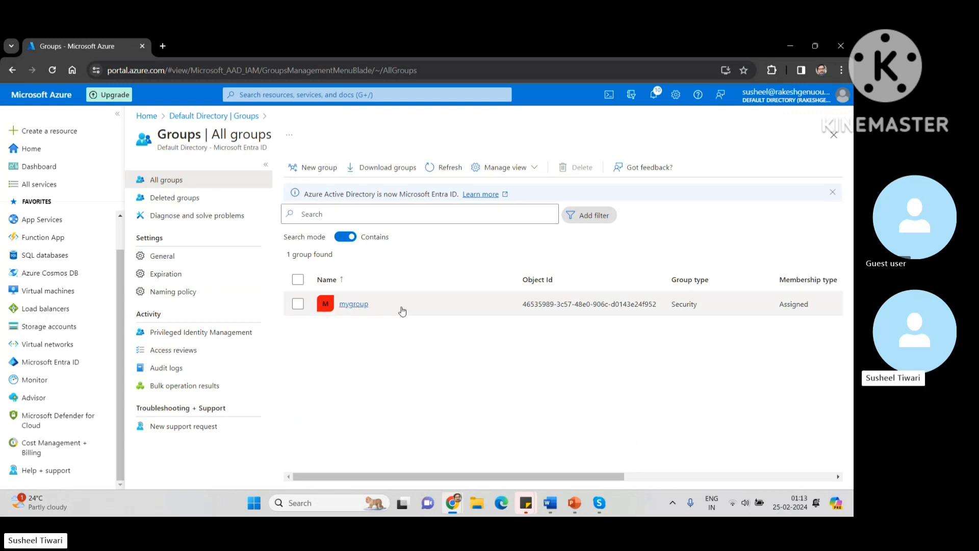
left_click(316, 170)
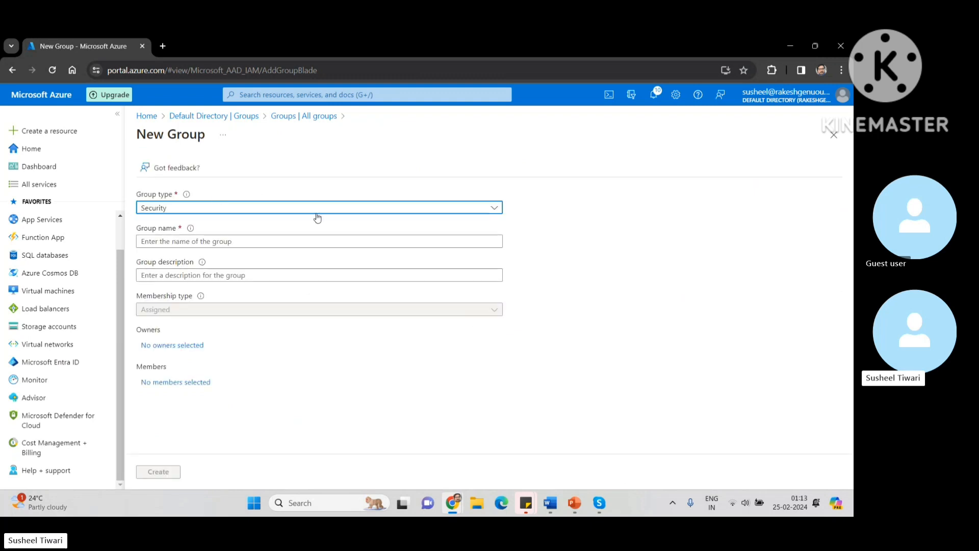
Step: Enter Security type, name 'IT Admin', description 'This group Is created for IT Admins only'
left_click(340, 212)
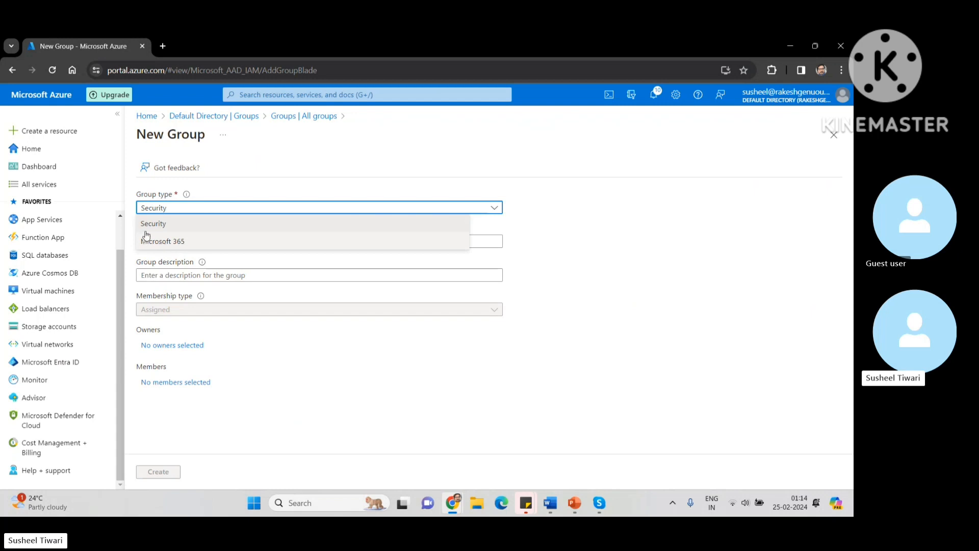
left_click(162, 227)
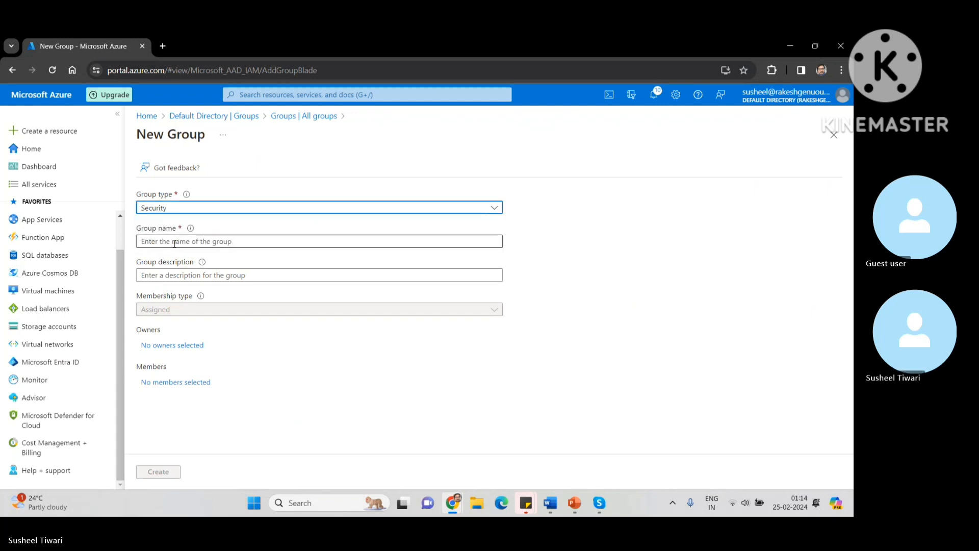
left_click(158, 240)
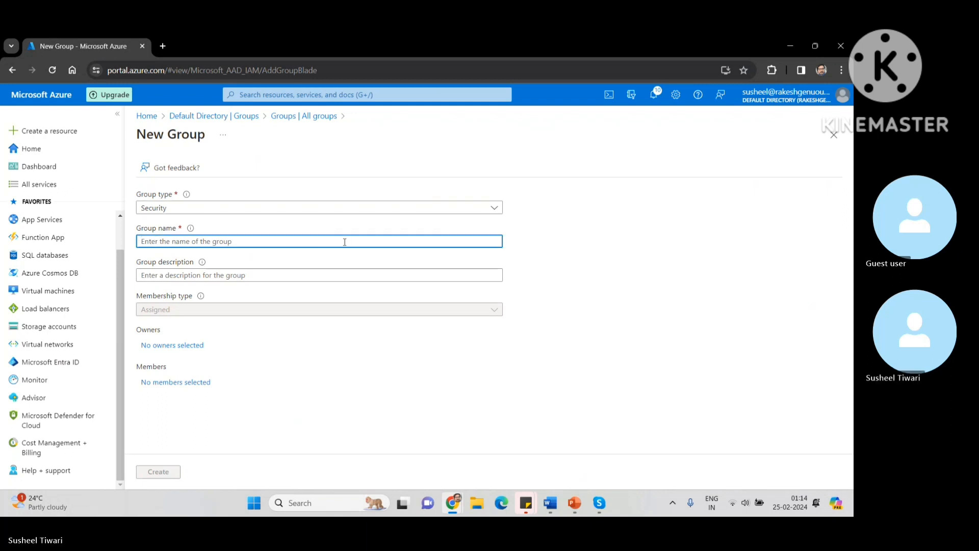
type("IT Admin")
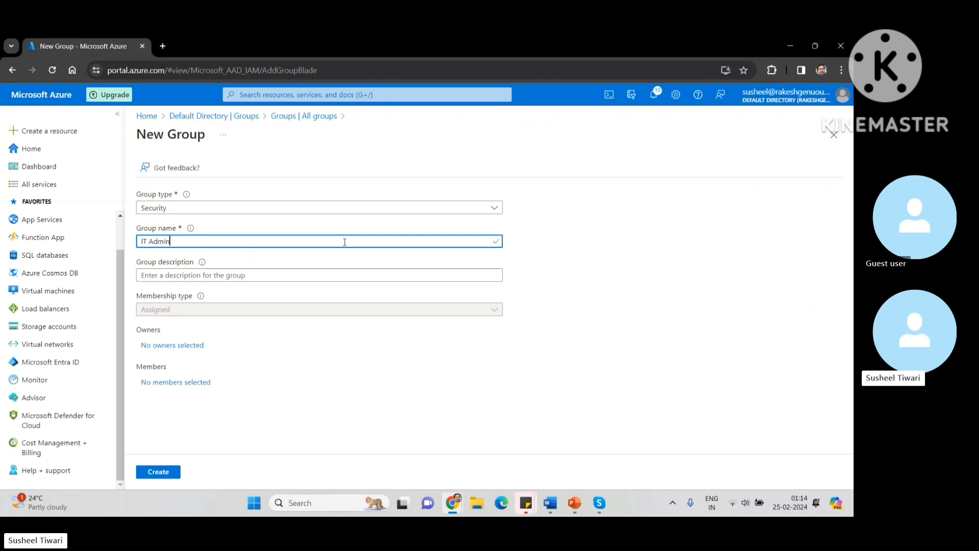
left_click(214, 274)
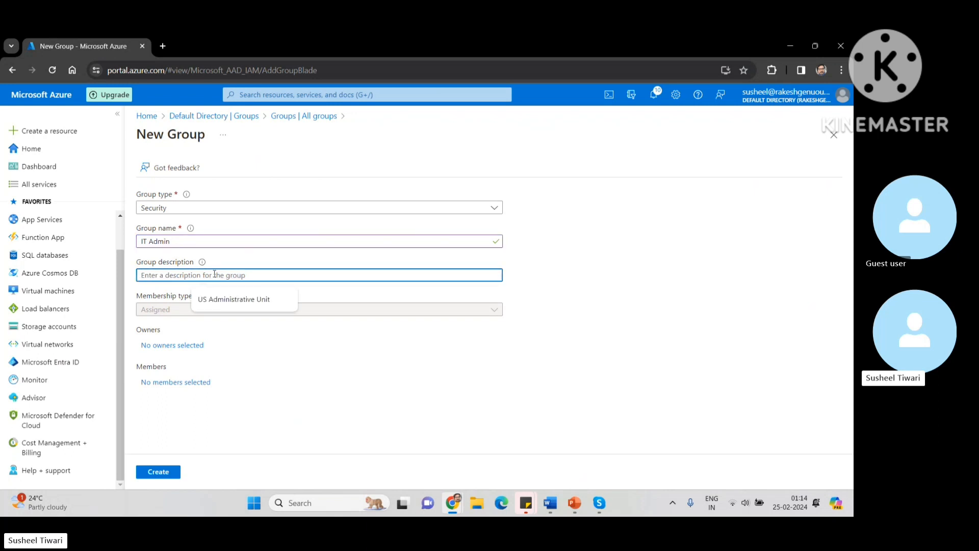
type("This")
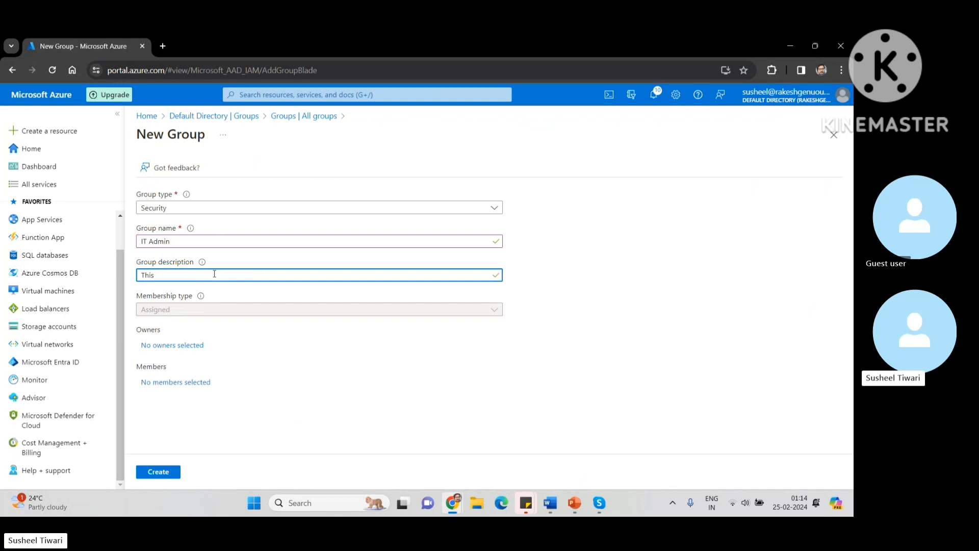
type(" group ")
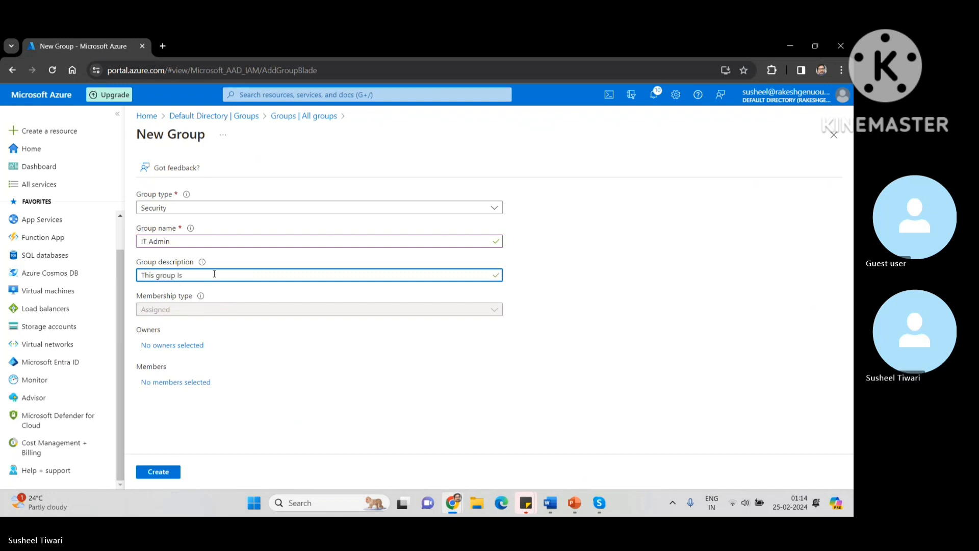
type("Is create")
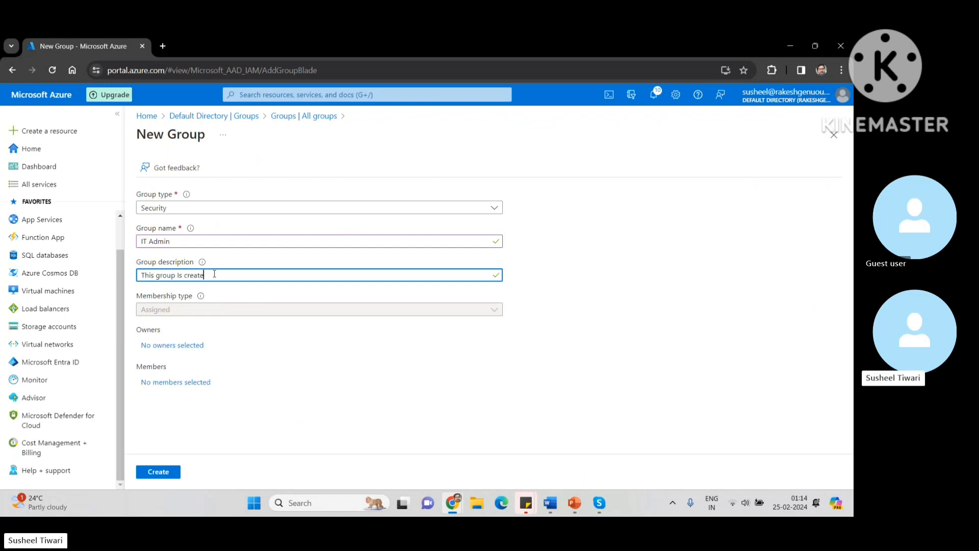
type("d for IT")
type("Admin")
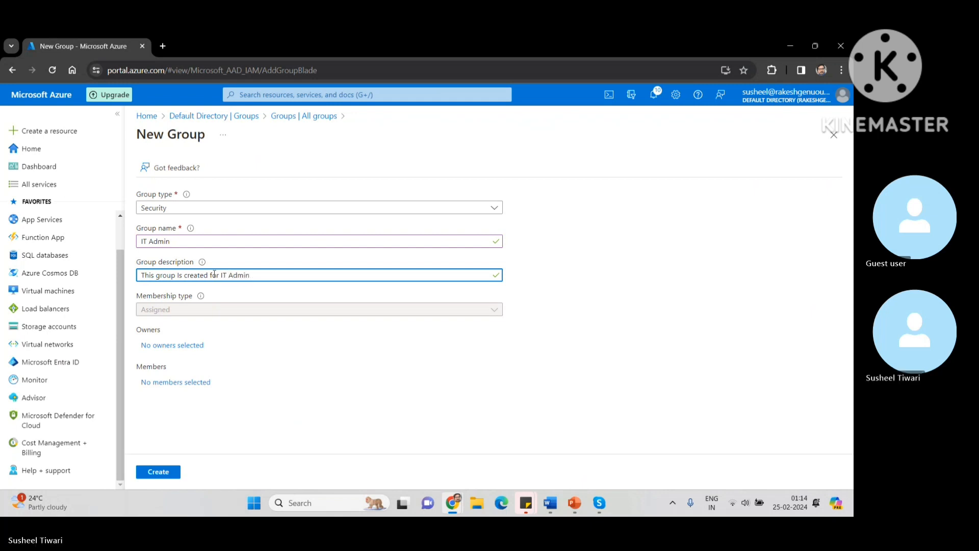
type("s")
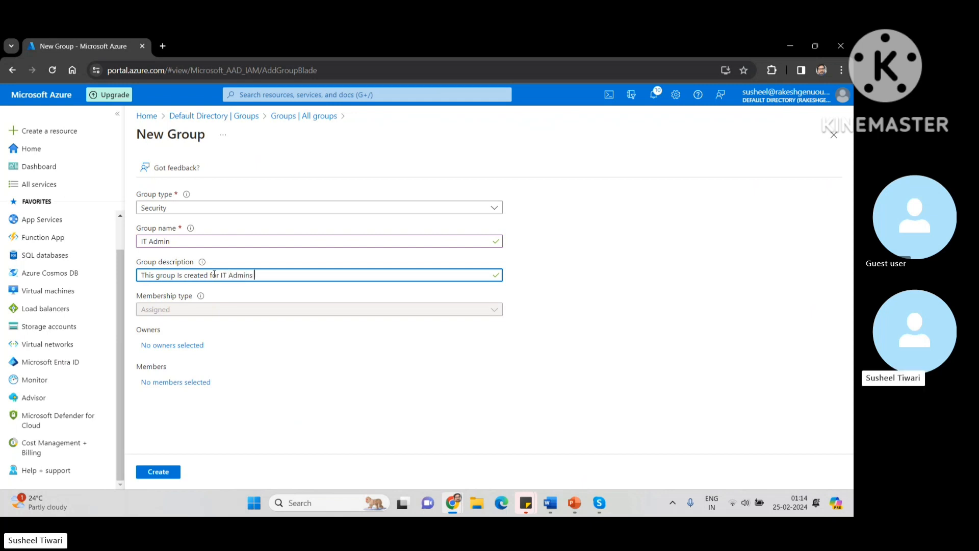
type(" only")
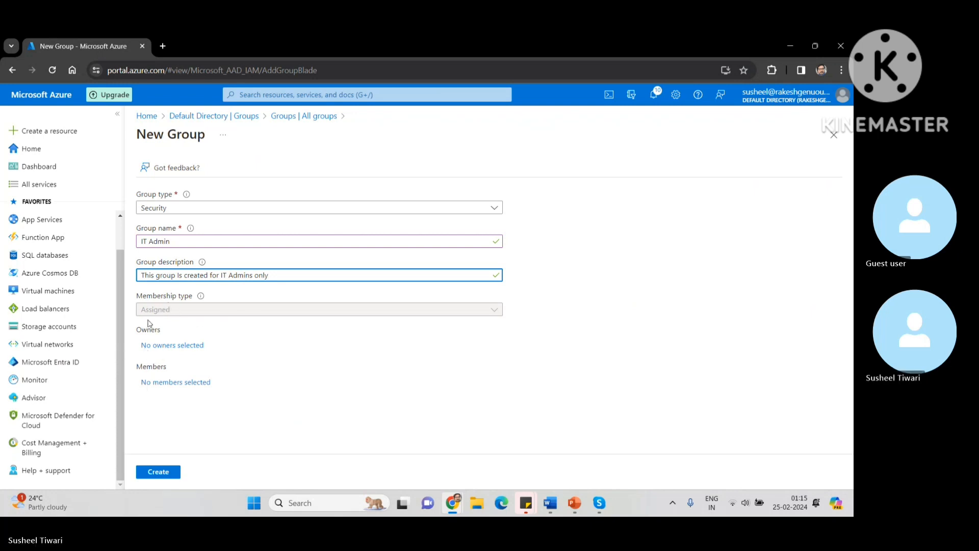
left_click(167, 348)
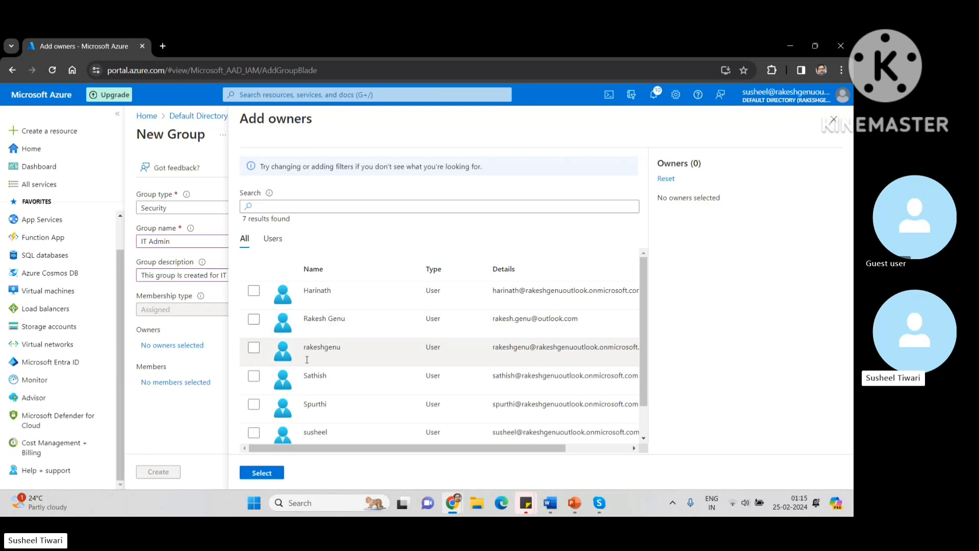
Step: Set Testuser as owner, create the IT Admin group, and refresh to see 2 groups
scroll(254, 357, "down", 2)
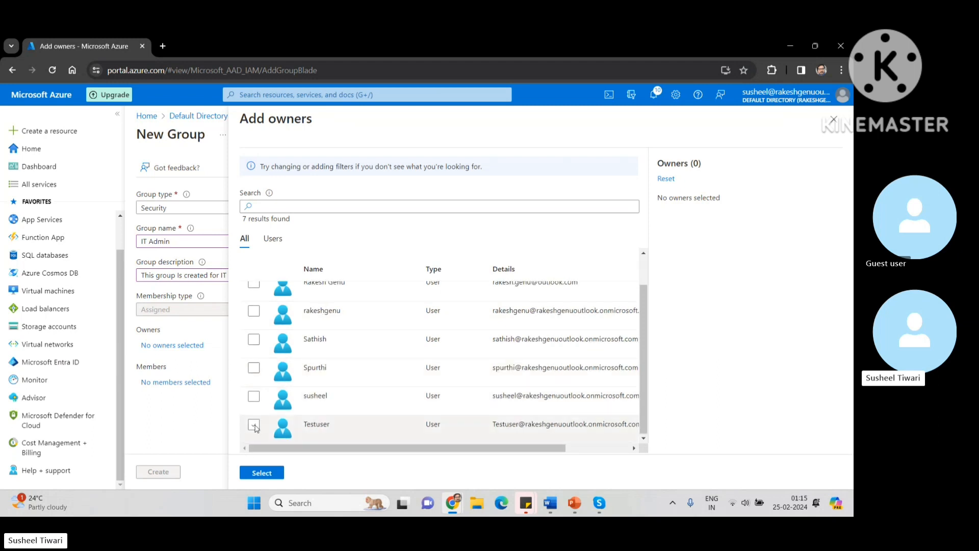
left_click(254, 425)
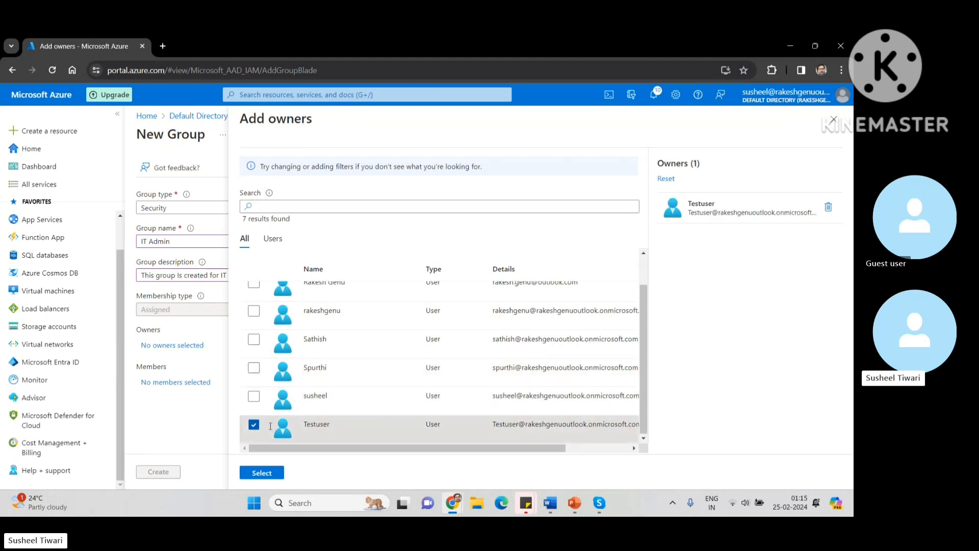
left_click(261, 476)
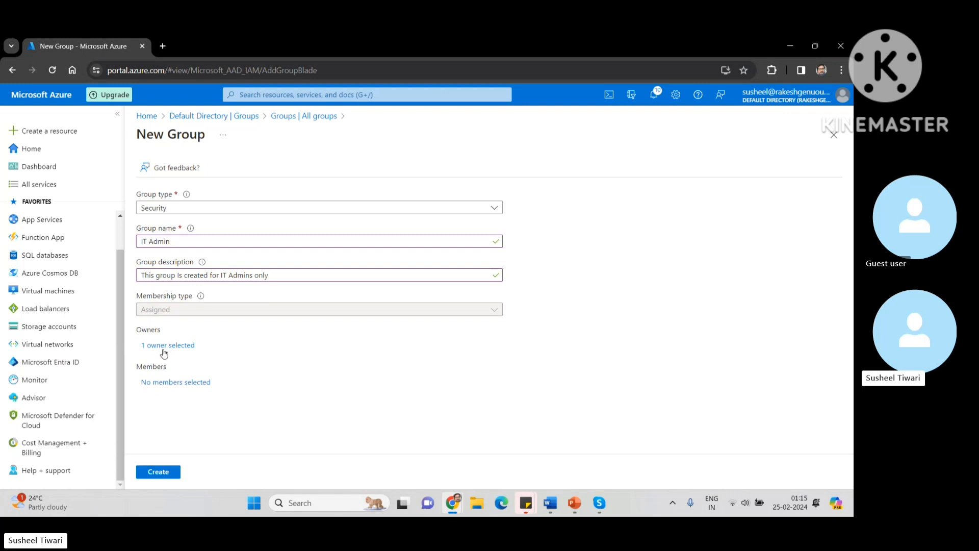
left_click(160, 477)
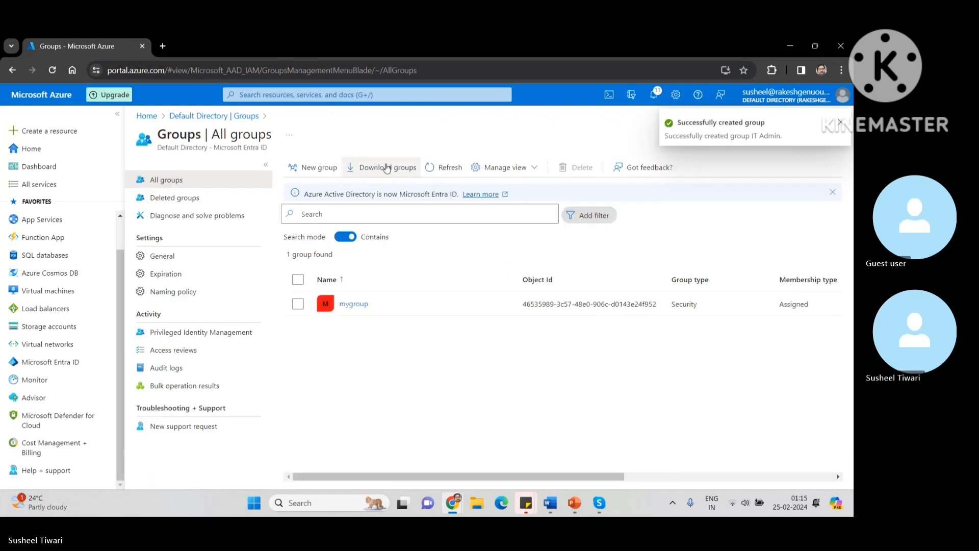
left_click(431, 172)
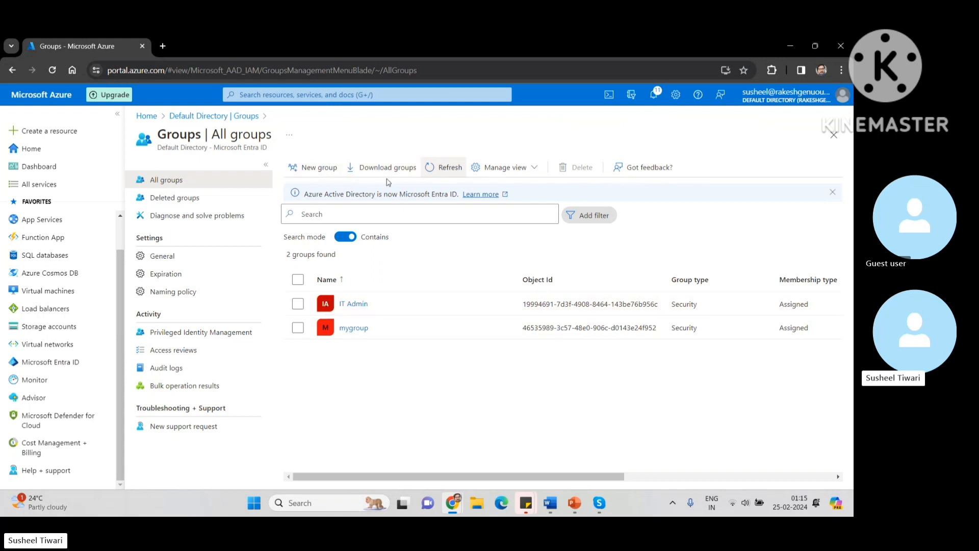
Step: Open the IT Admin group and view its Properties: Security, Assigned, No writeback
left_click(299, 303)
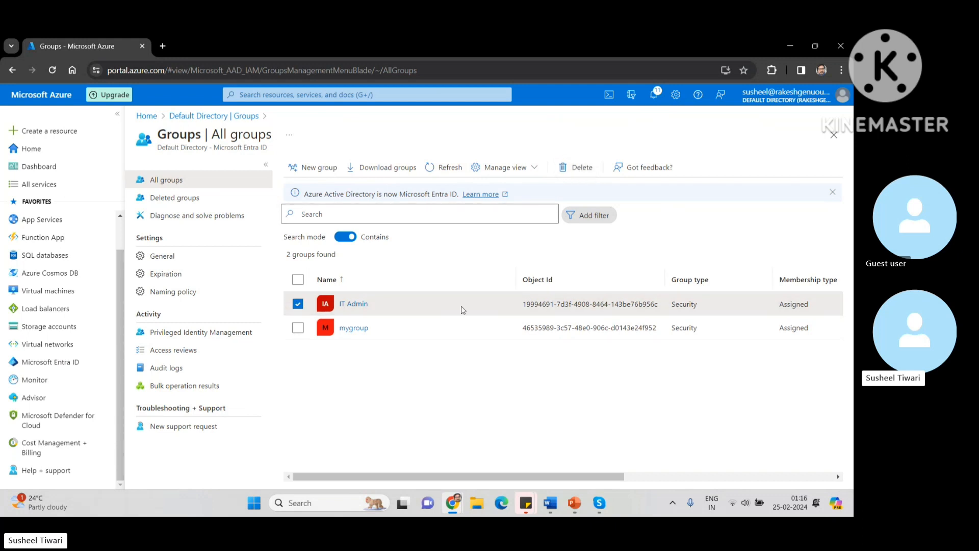
left_click(298, 304)
left_click(357, 308)
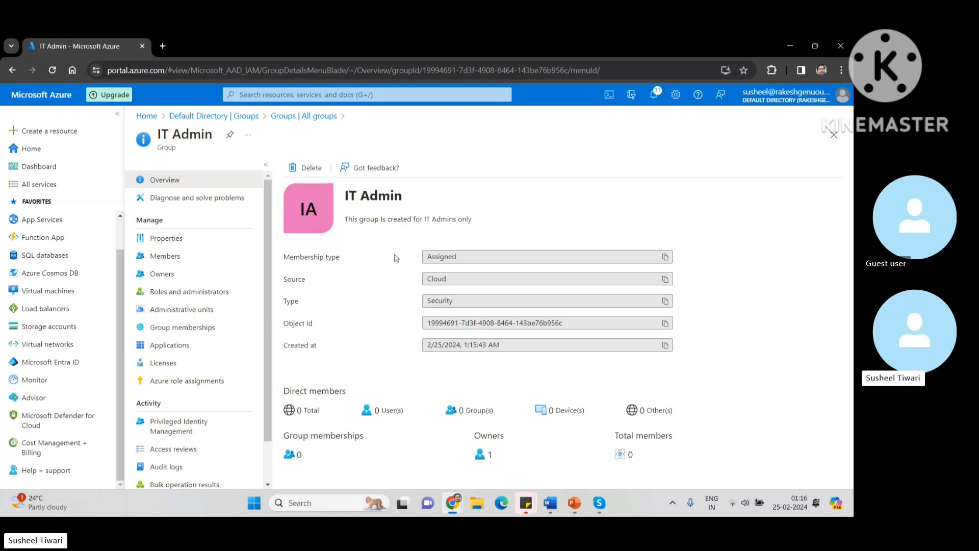
left_click(161, 240)
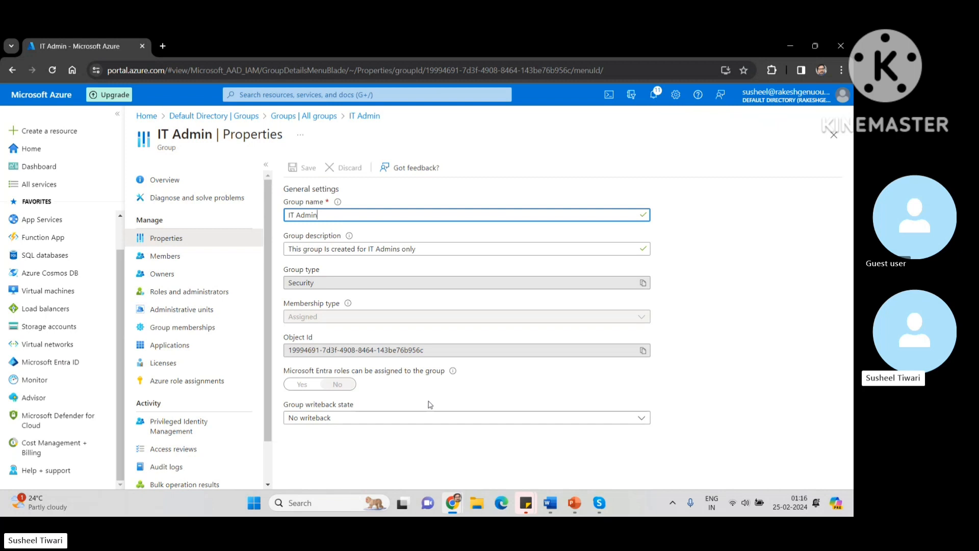
Step: Review the IT Admin group's Members, Owners, Roles, Administrative units, and Group memberships pages
left_click(165, 255)
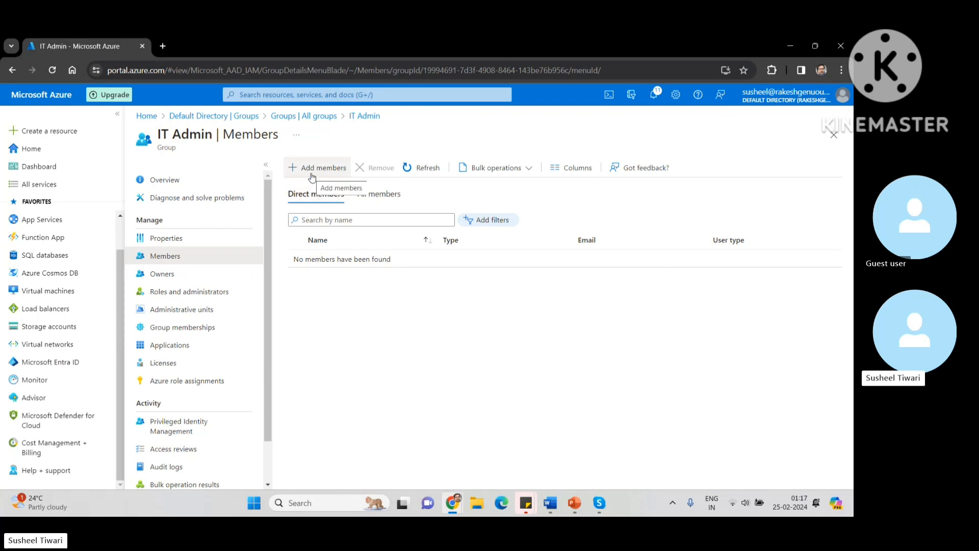
left_click(386, 202)
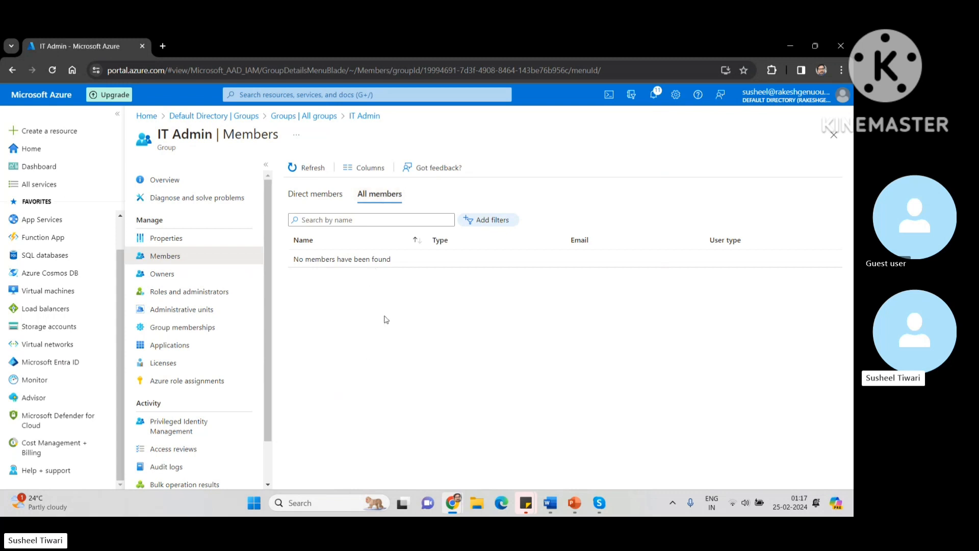
left_click(157, 275)
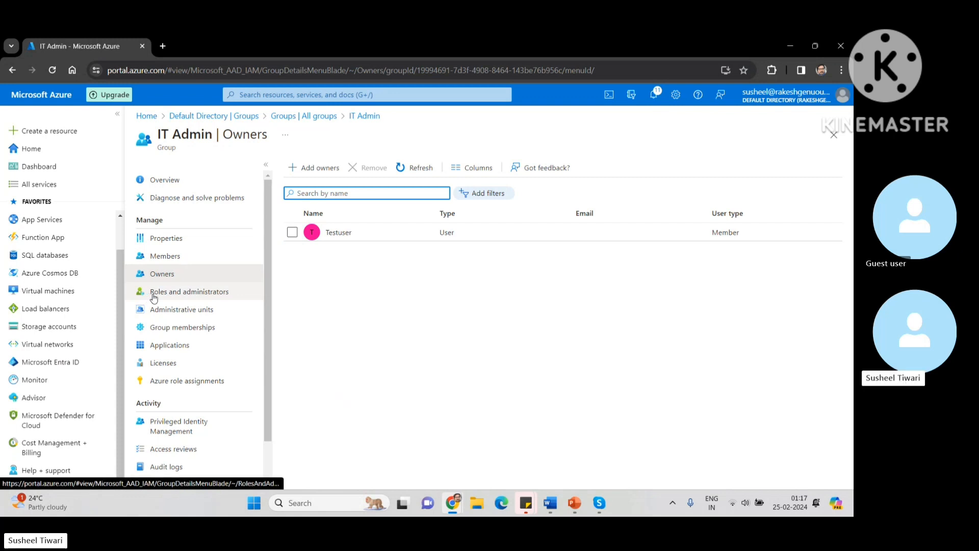
left_click(171, 294)
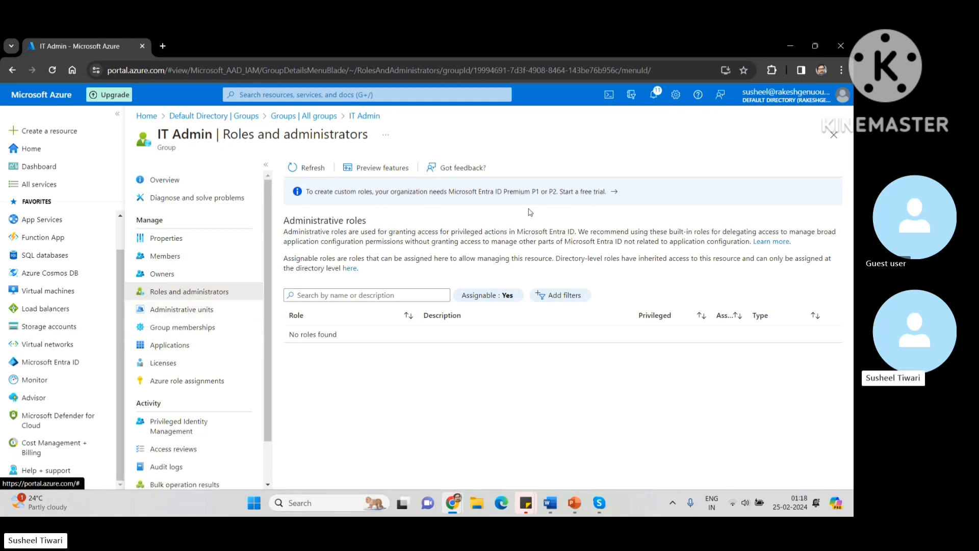
left_click(182, 309)
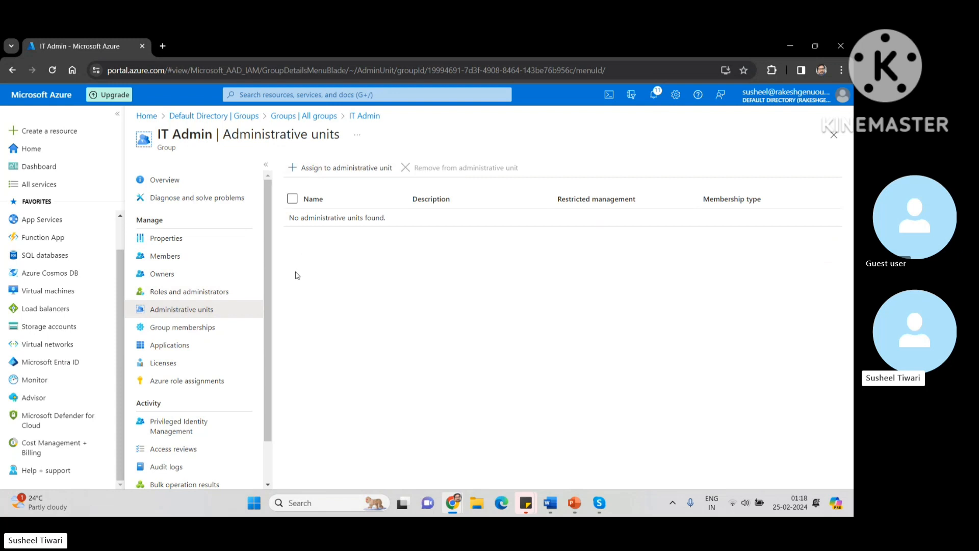
left_click(174, 329)
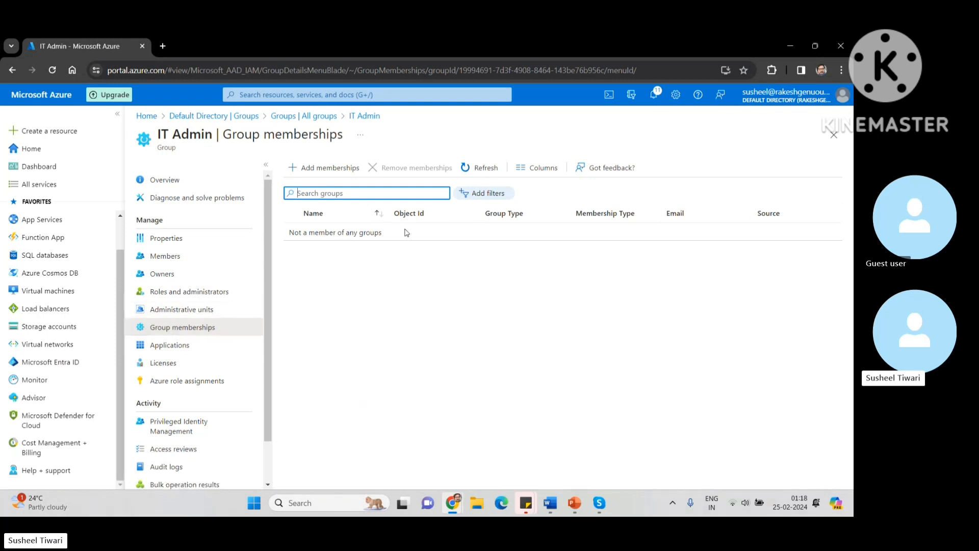
Step: Check IT Admin's membership picker without adding any, then its applications, licences, Azure roles and PIM pages
left_click(296, 176)
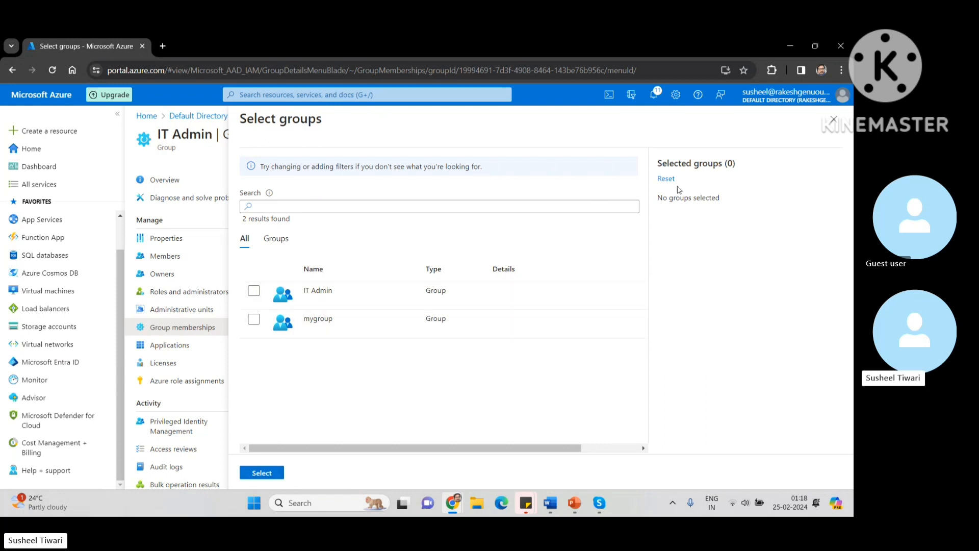
left_click(833, 120)
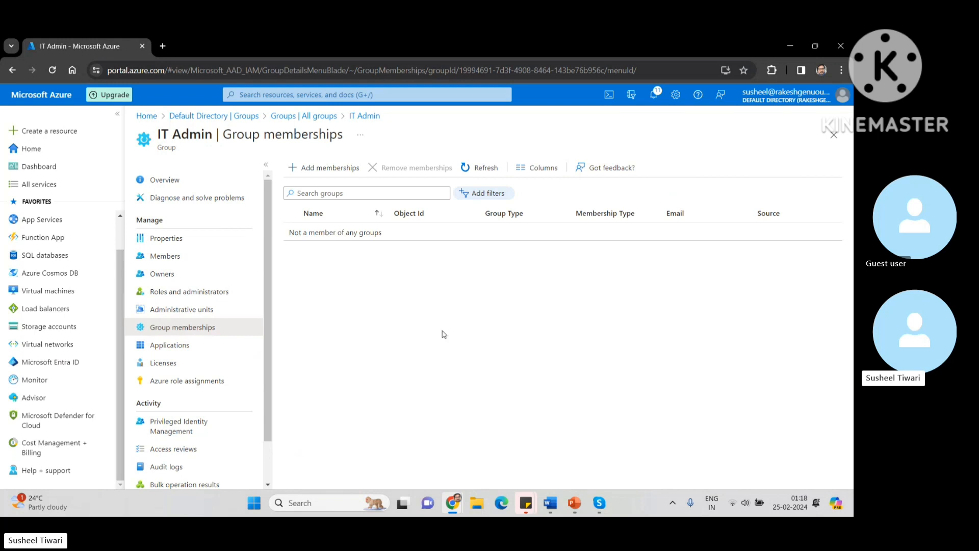
left_click(188, 349)
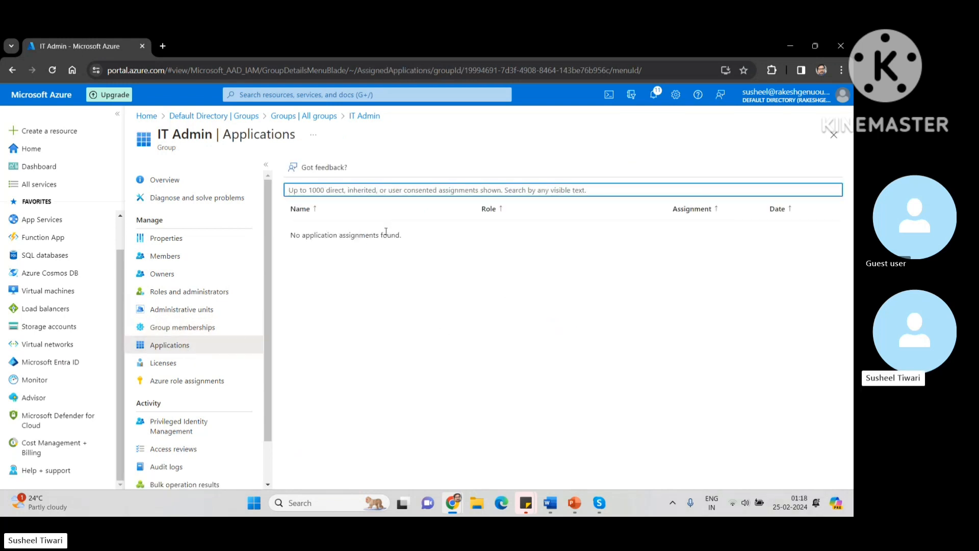
left_click(159, 365)
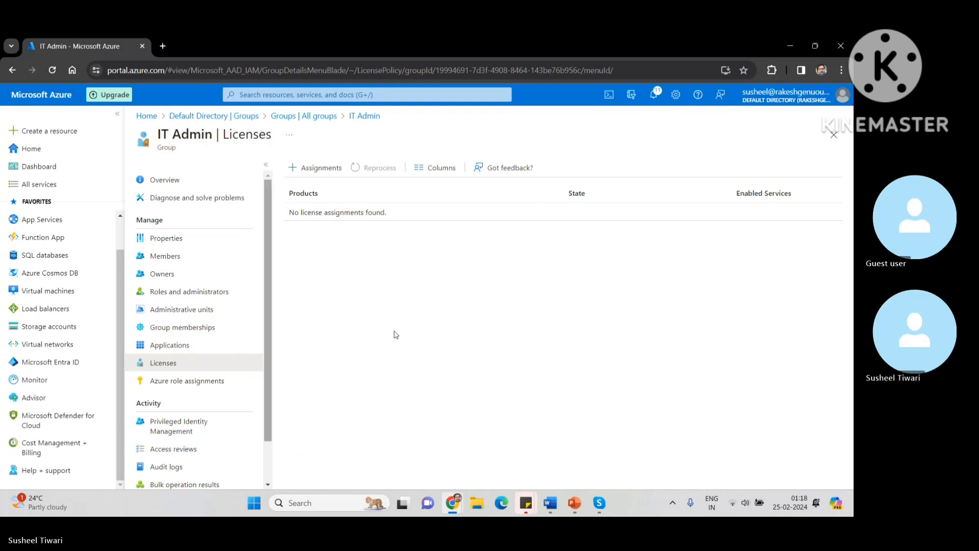
left_click(186, 381)
left_click(178, 426)
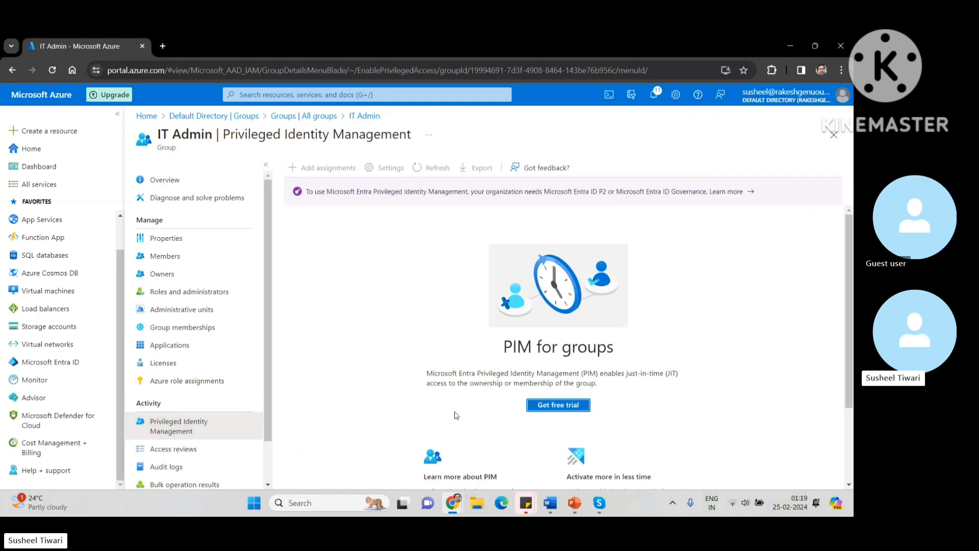
scroll(557, 426, "down", 2)
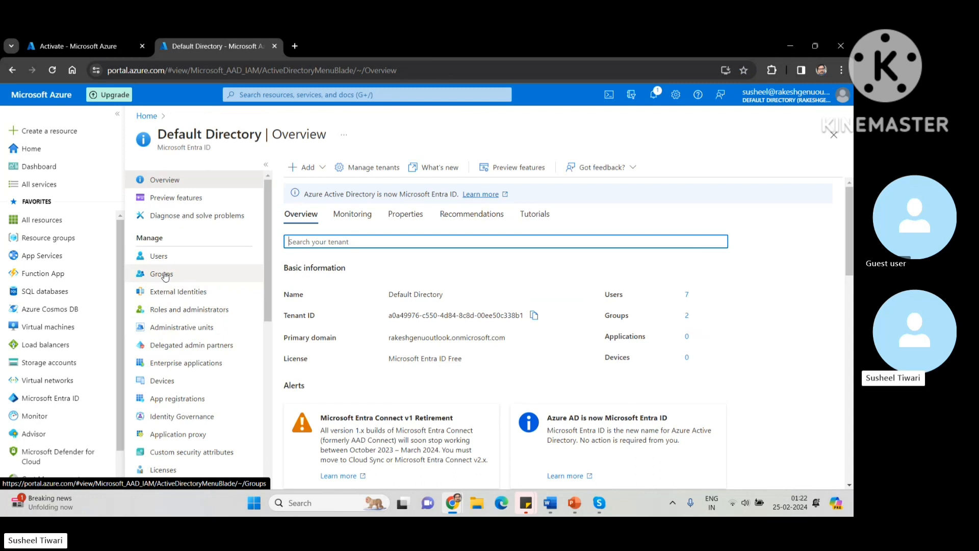
Step: Open the IT Admin group from Groups, then return to the All groups list with IT Admin and mygroup
left_click(163, 274)
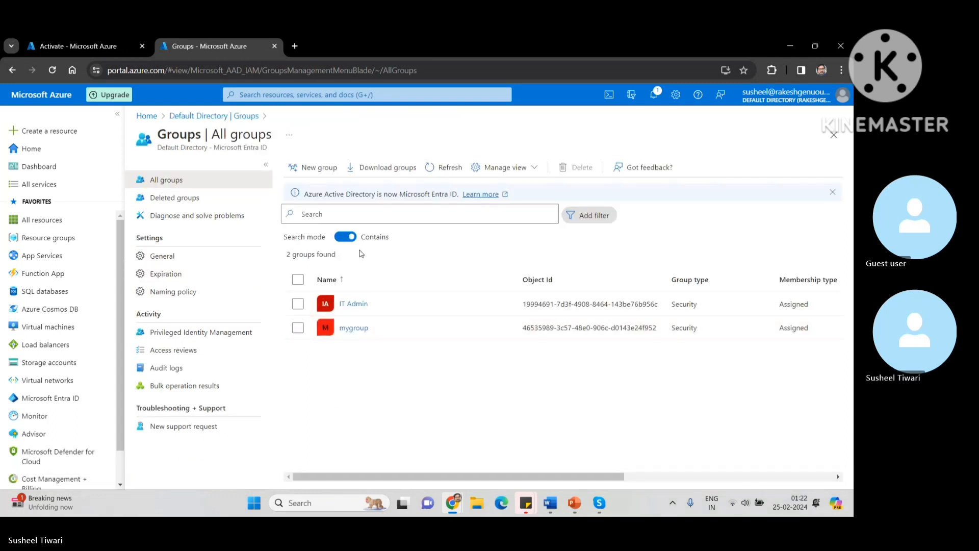
left_click(357, 305)
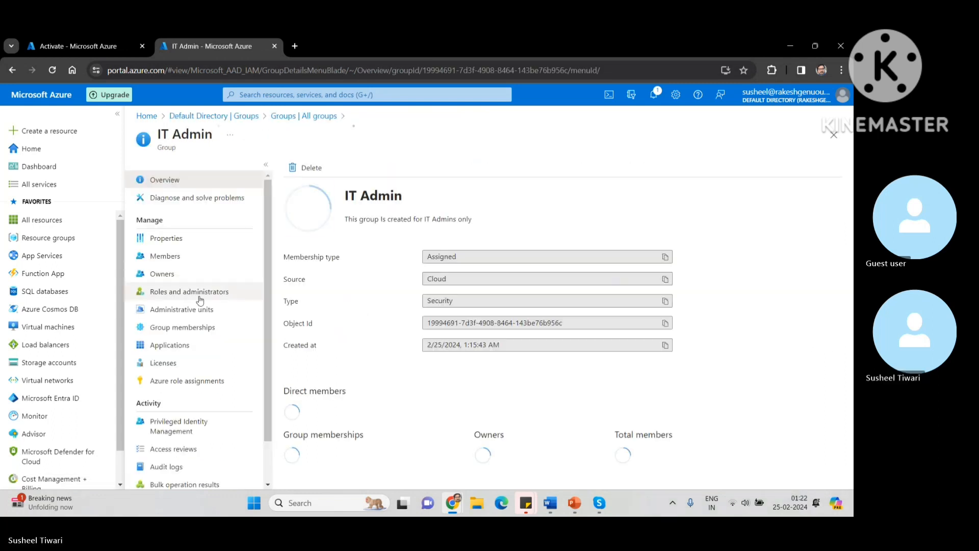
scroll(169, 361, "down", 1)
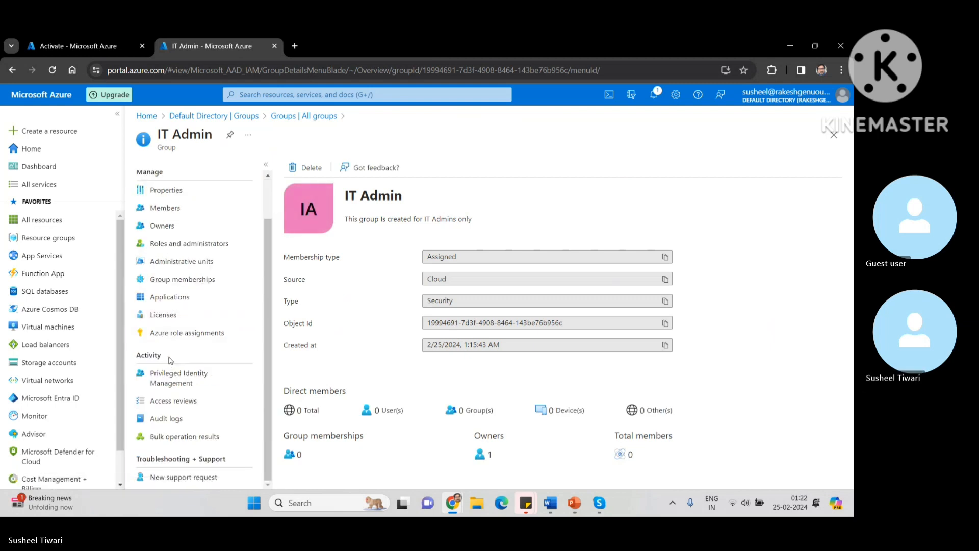
scroll(170, 360, "up", 2)
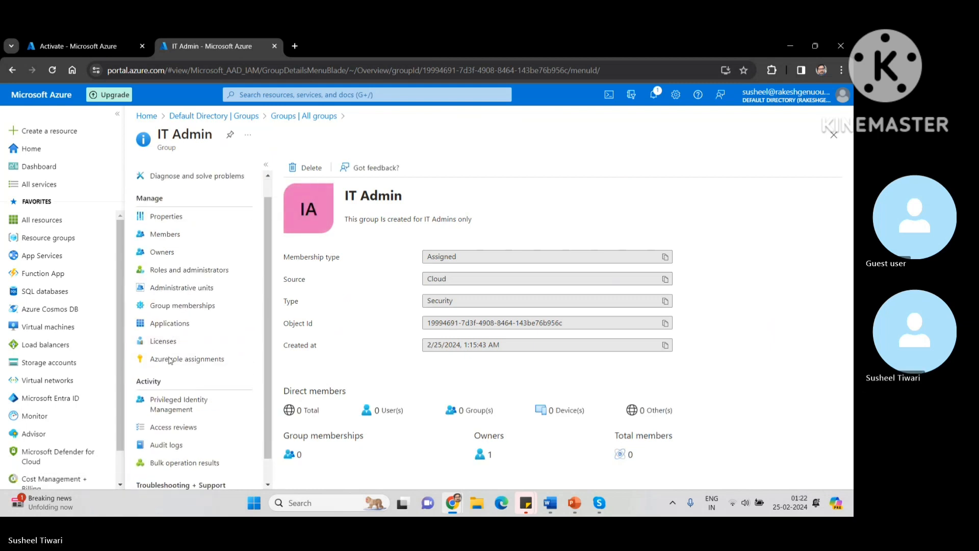
left_click(286, 117)
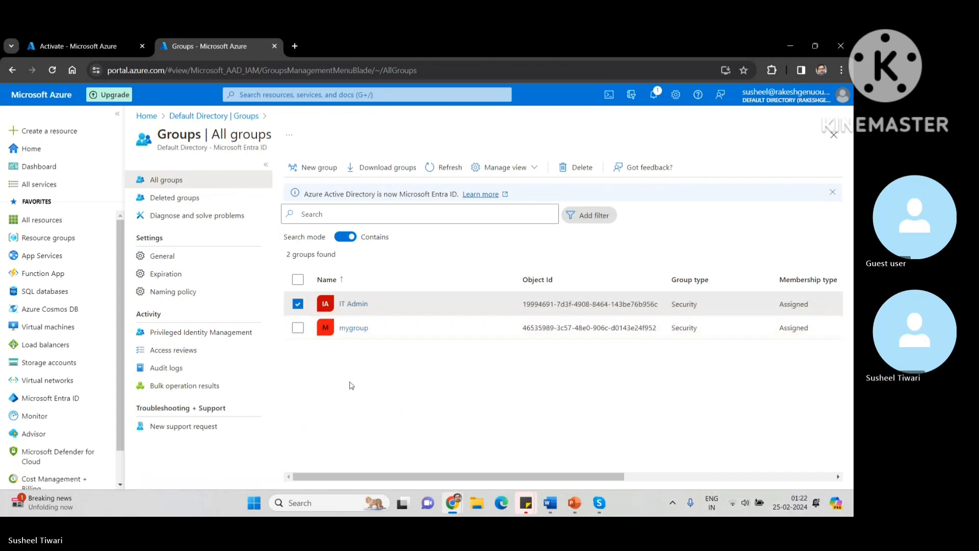
left_click(575, 504)
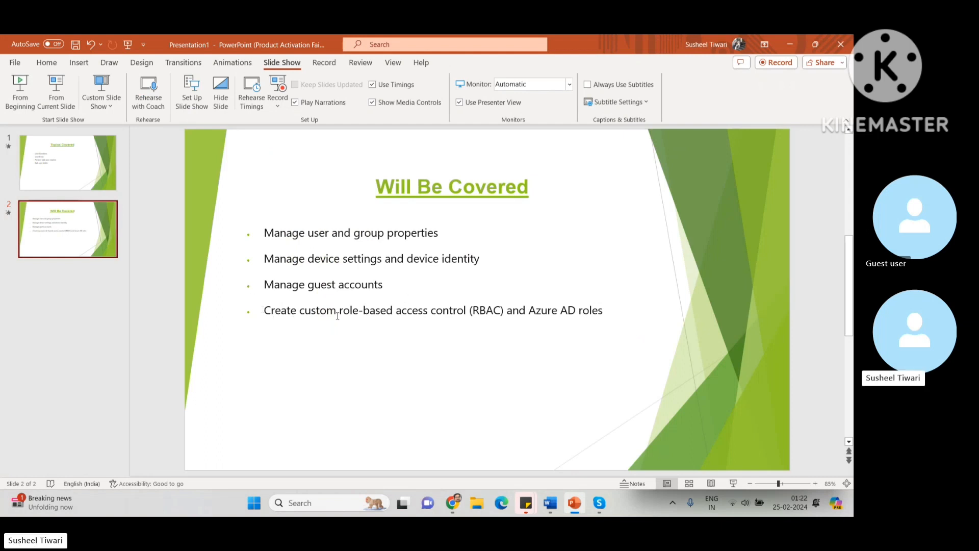
left_click(791, 44)
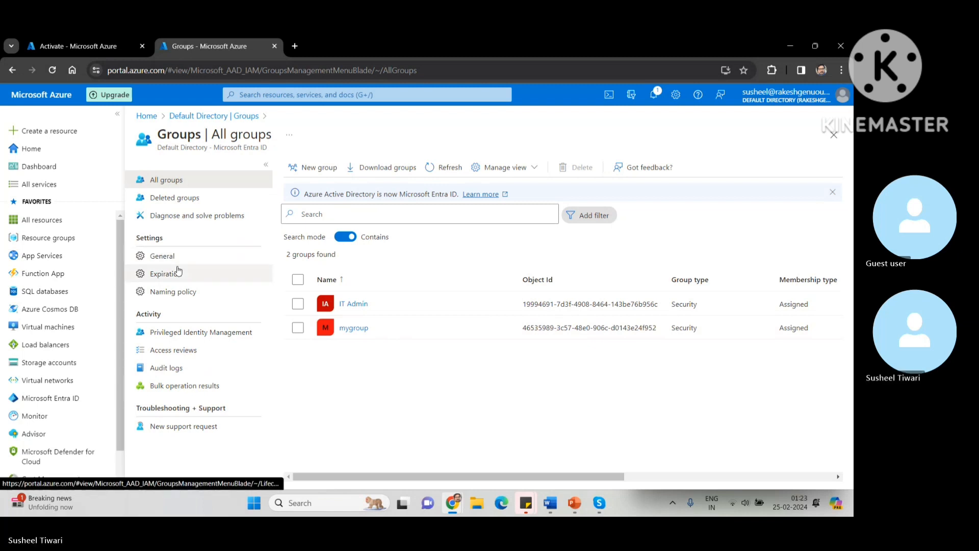
Step: Return to the Default Directory overview and open its Users list
left_click(226, 119)
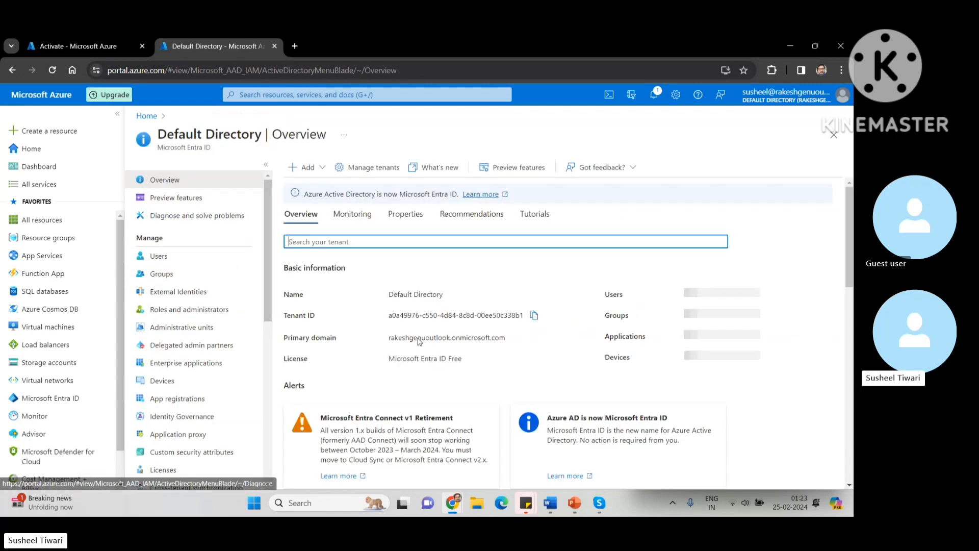
left_click(158, 256)
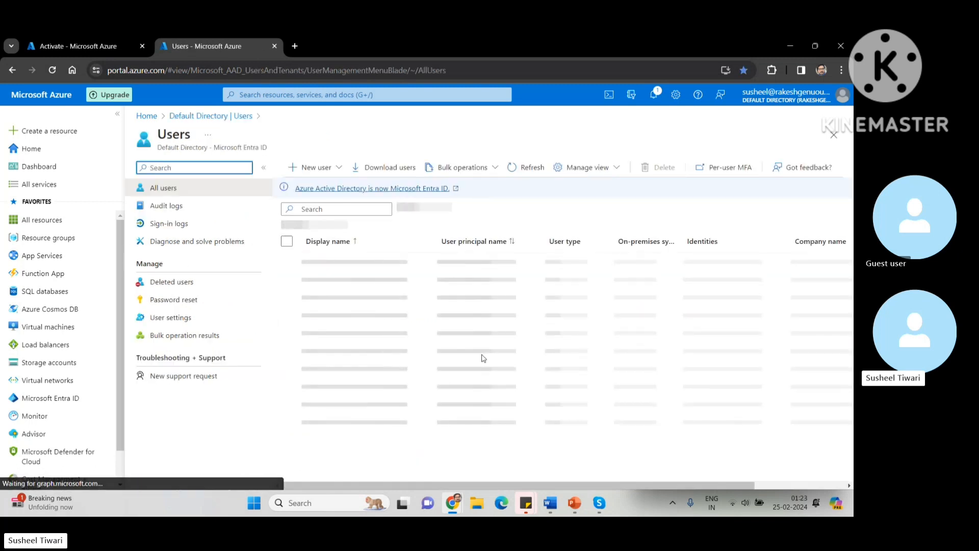
Step: Fill the Invite external user form with the guest's e-mail and the Admin display name, then continue to Properties
left_click(338, 171)
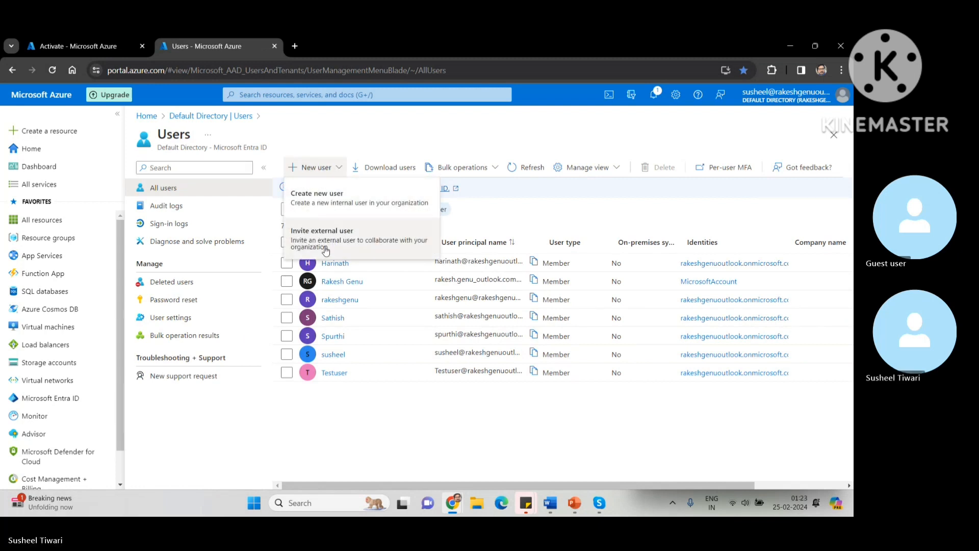
left_click(340, 245)
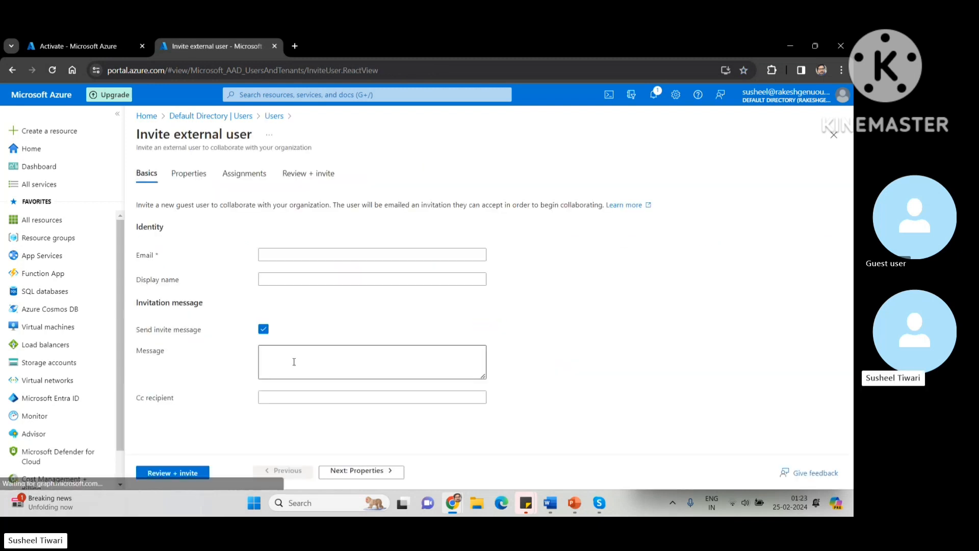
left_click(280, 257)
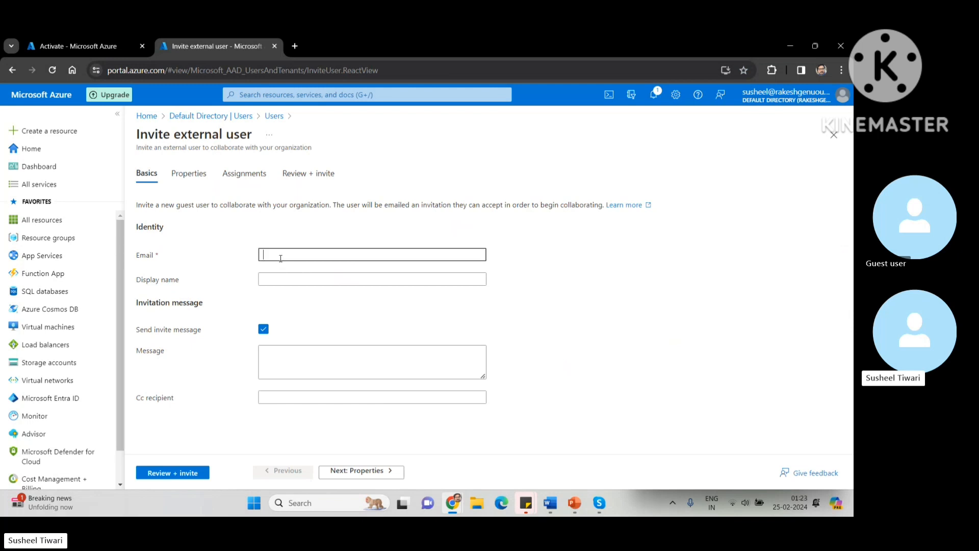
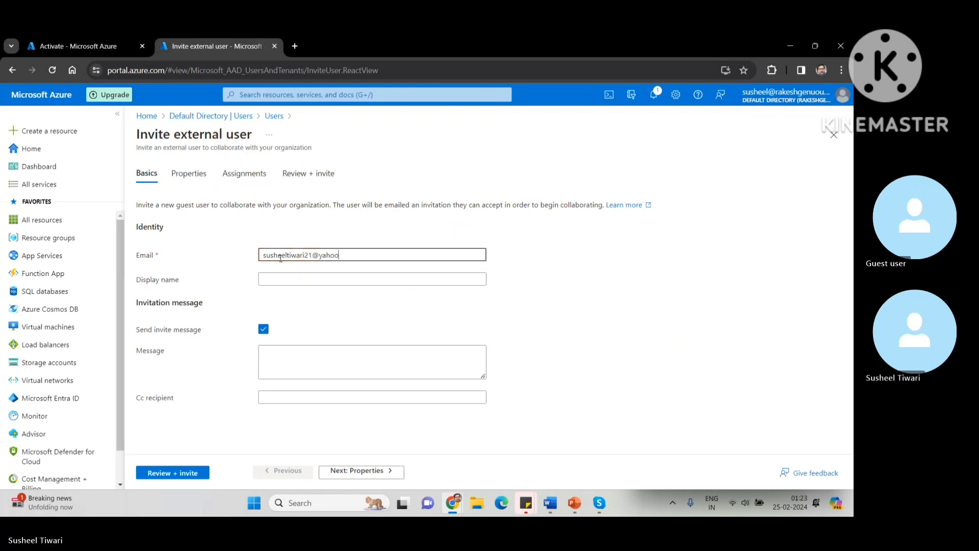
left_click(283, 279)
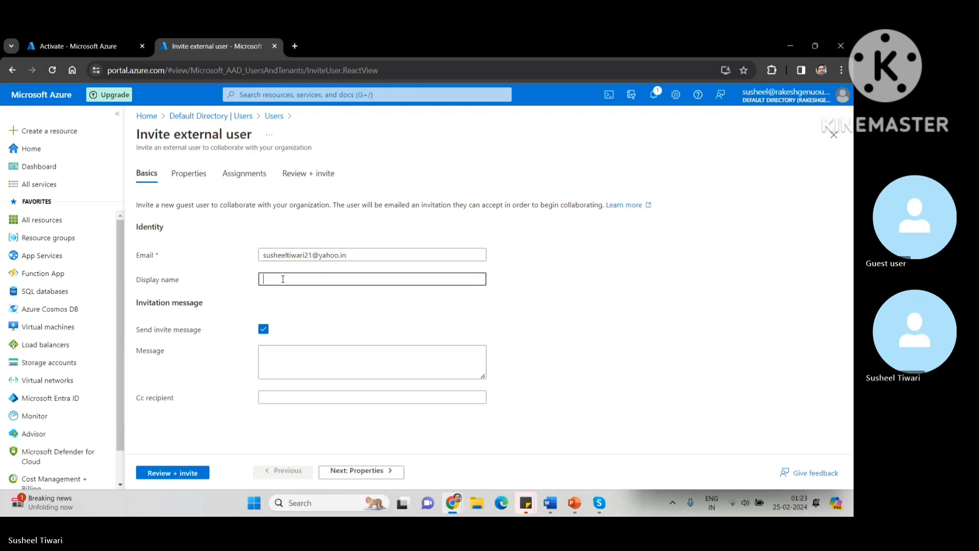
type("Susheel")
type("Adm")
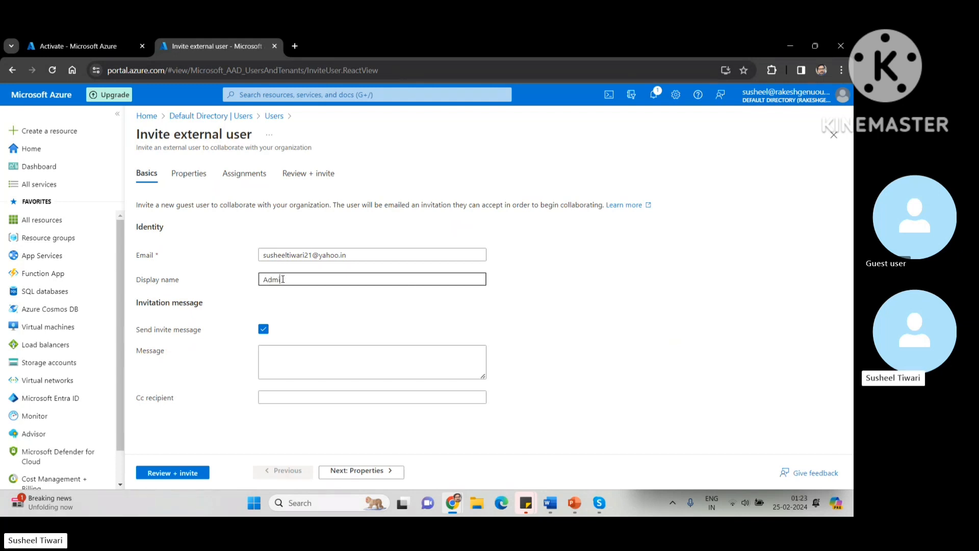
type("in")
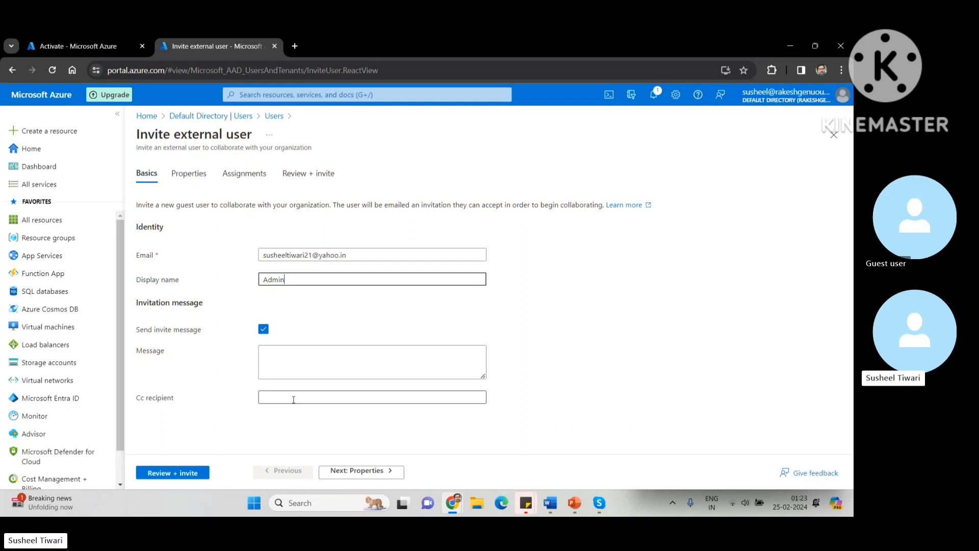
left_click(336, 474)
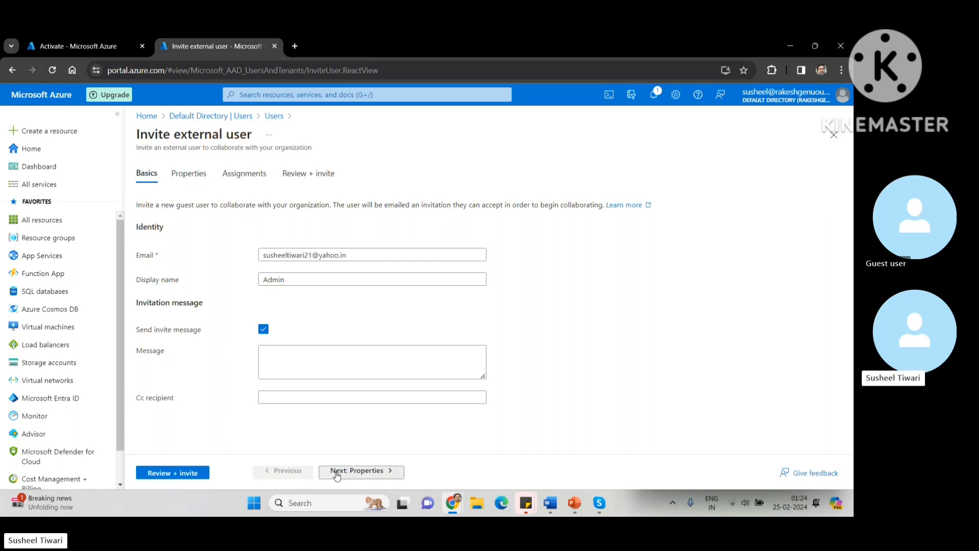
scroll(377, 333, "down", 3)
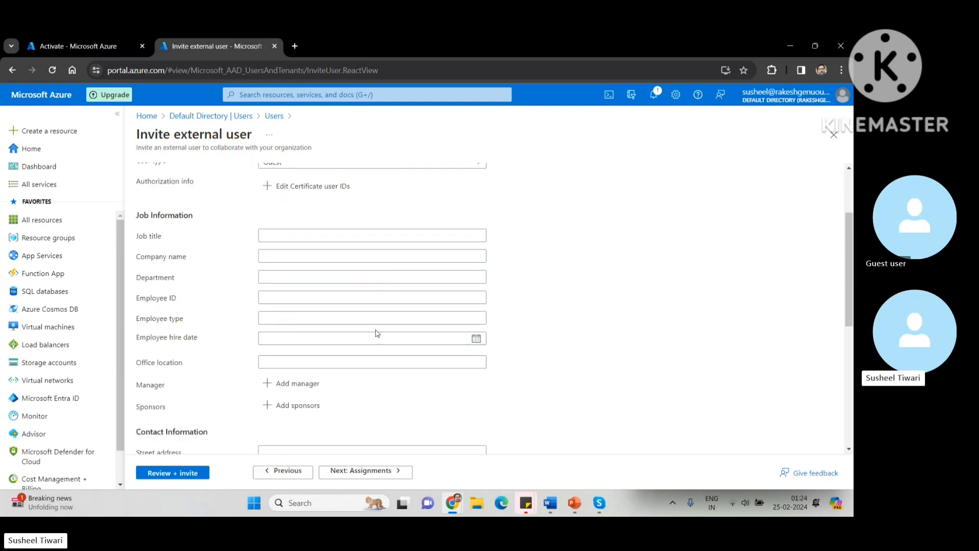
scroll(377, 333, "down", 5)
scroll(378, 333, "up", 8)
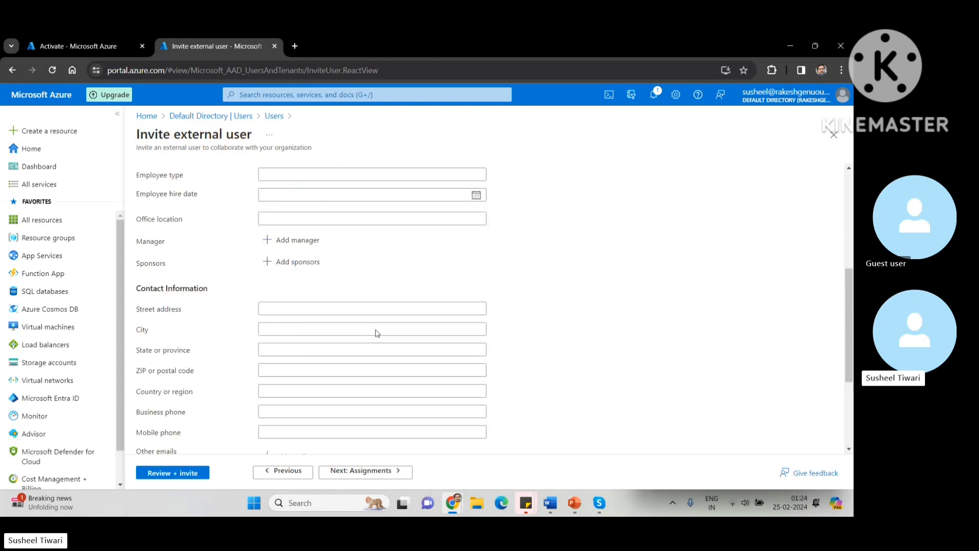
scroll(378, 333, "down", 1)
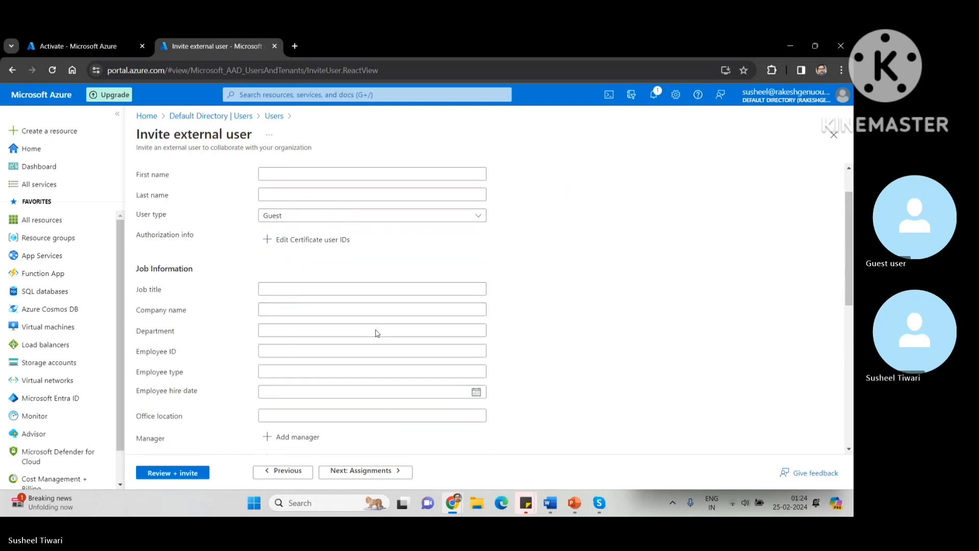
scroll(377, 333, "up", 1)
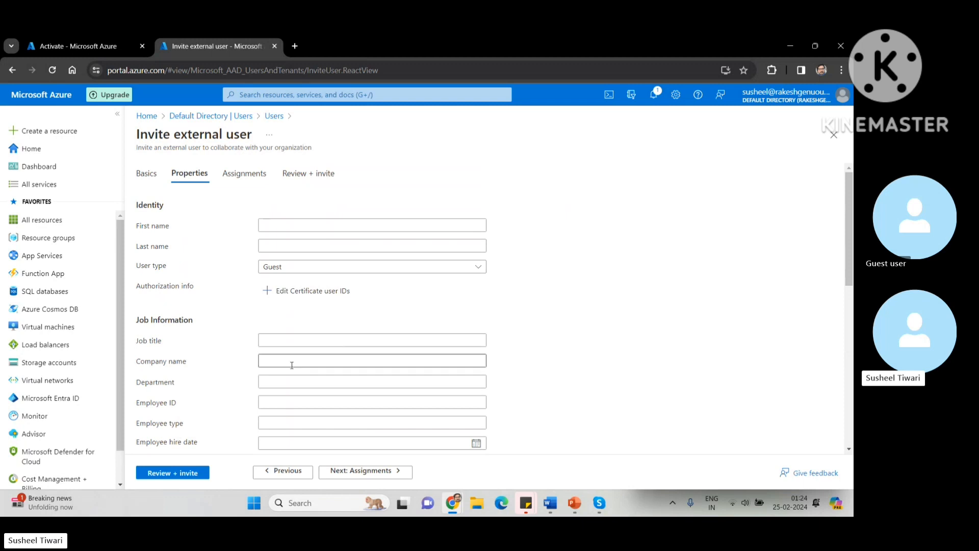
scroll(291, 363, "down", 2)
scroll(292, 365, "down", 2)
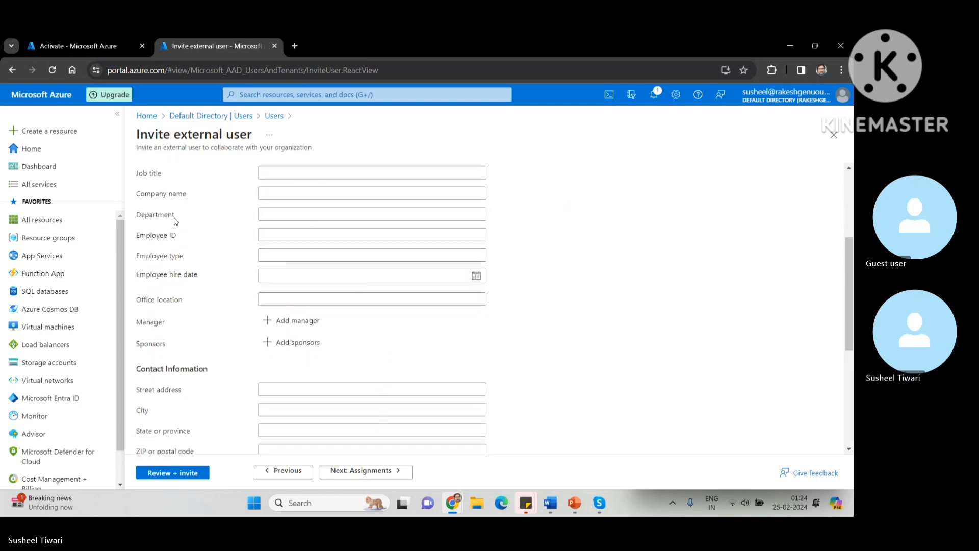
scroll(323, 376, "down", 5)
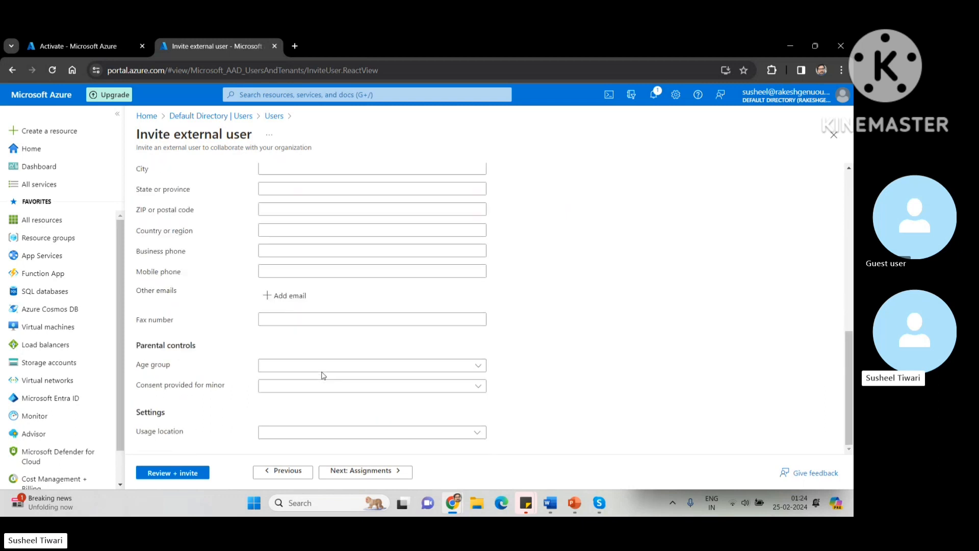
scroll(324, 376, "up", 10)
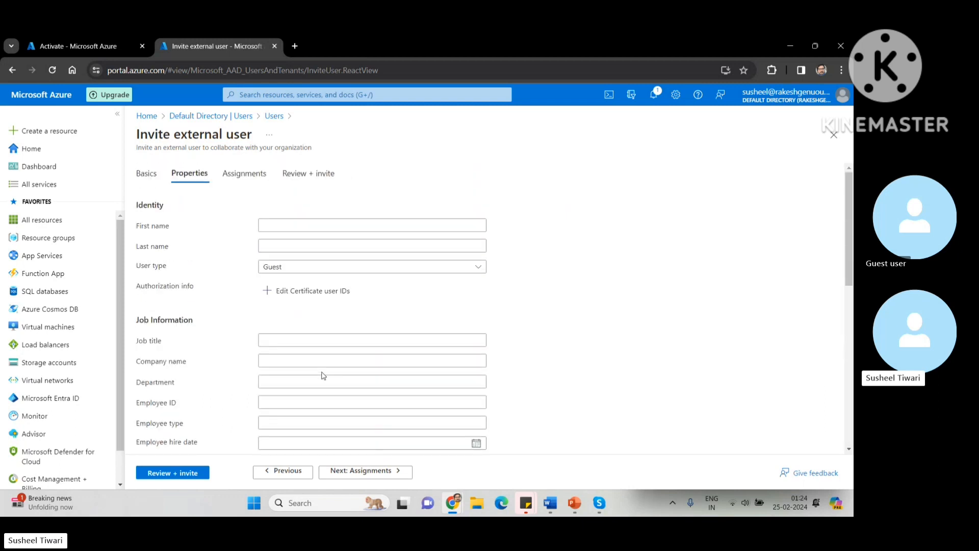
left_click(348, 473)
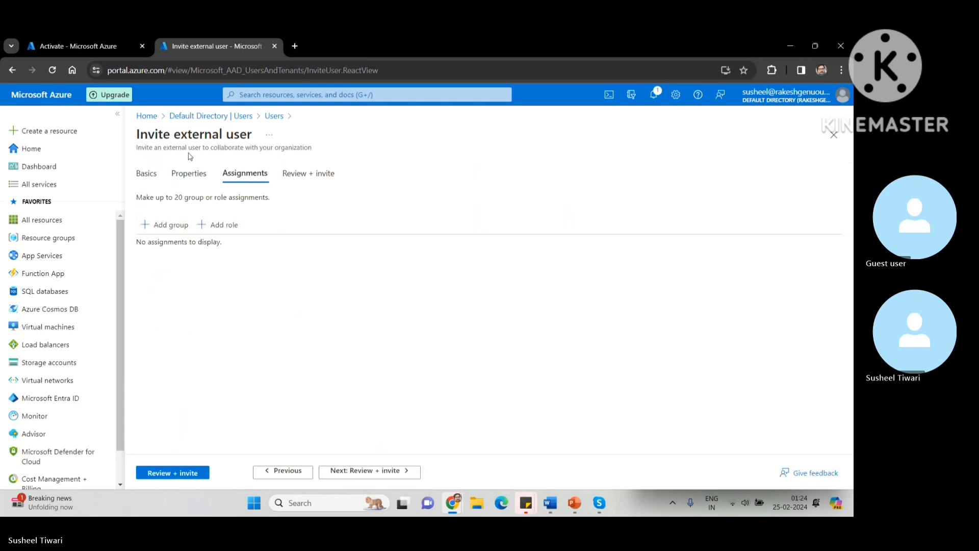
left_click(207, 232)
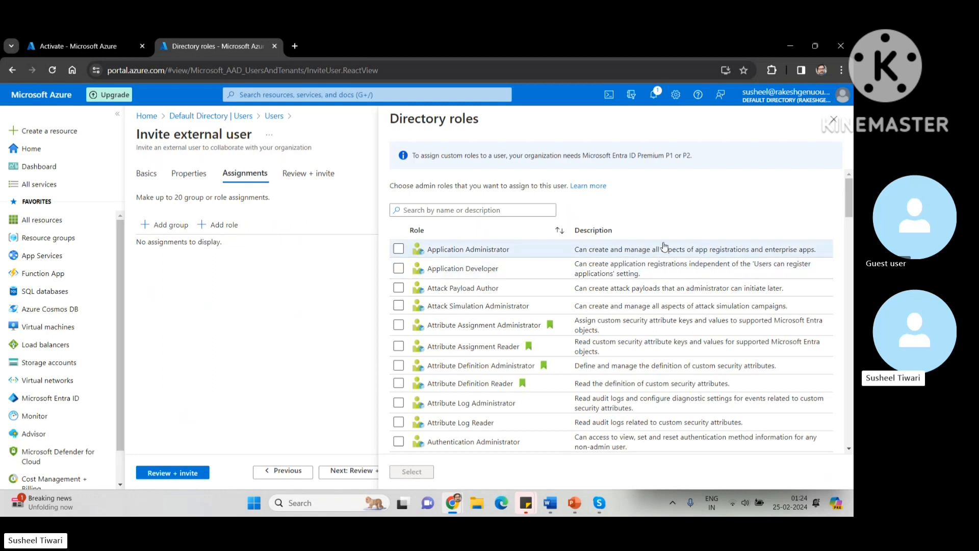
left_click(834, 121)
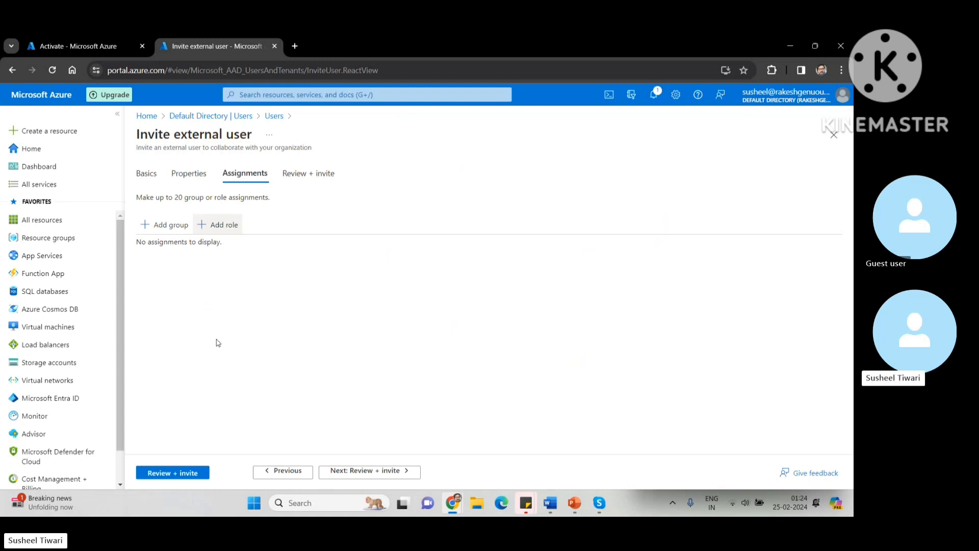
Step: Send the guest invitation and refresh All users to show 8 users, including guest Admin
left_click(179, 474)
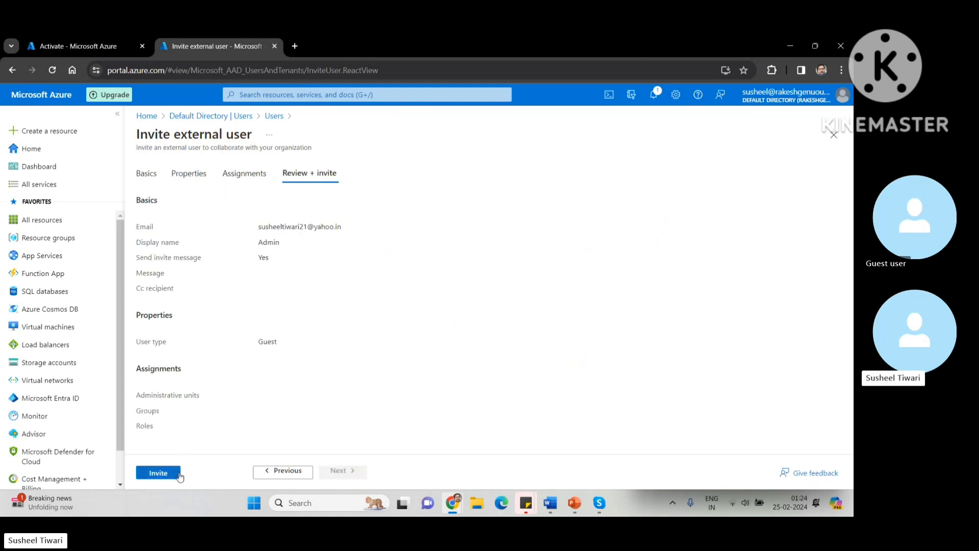
left_click(171, 475)
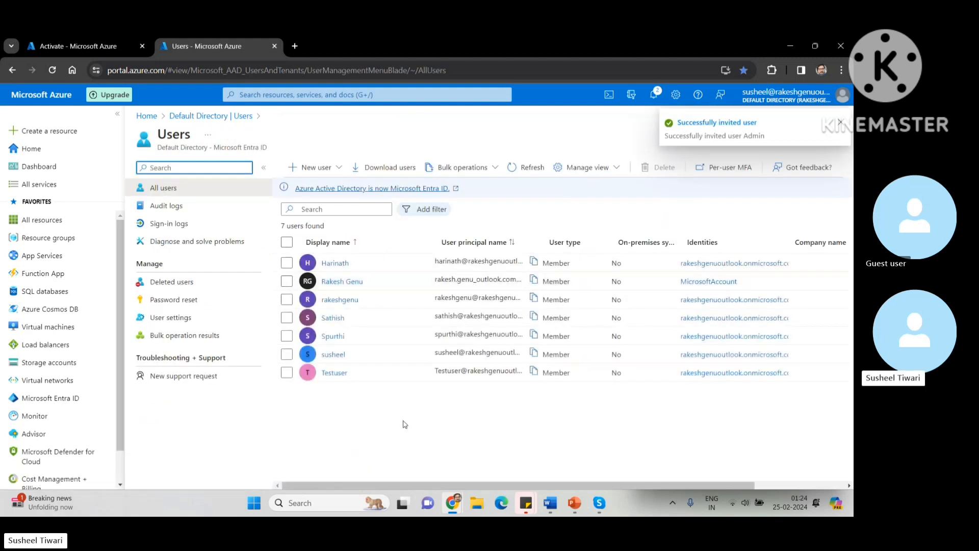
left_click(840, 123)
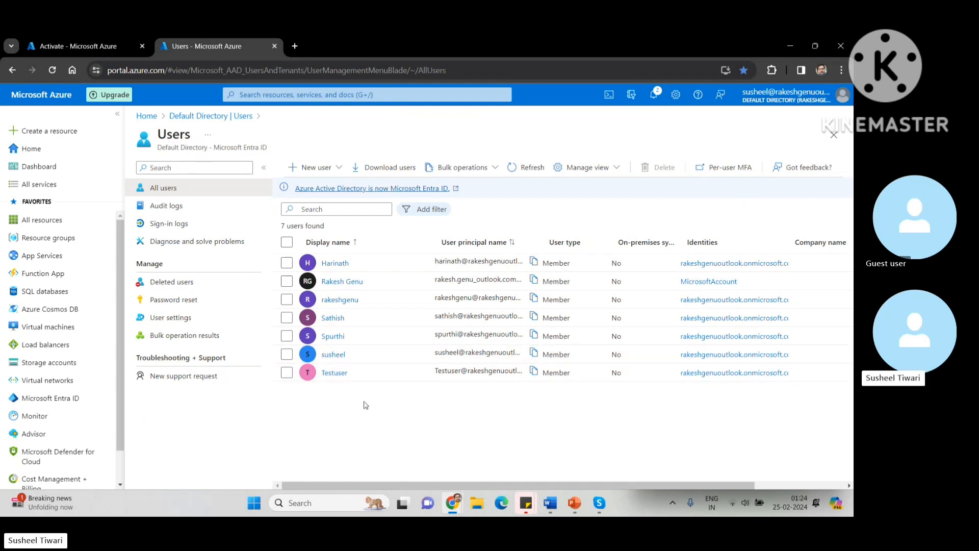
left_click(534, 168)
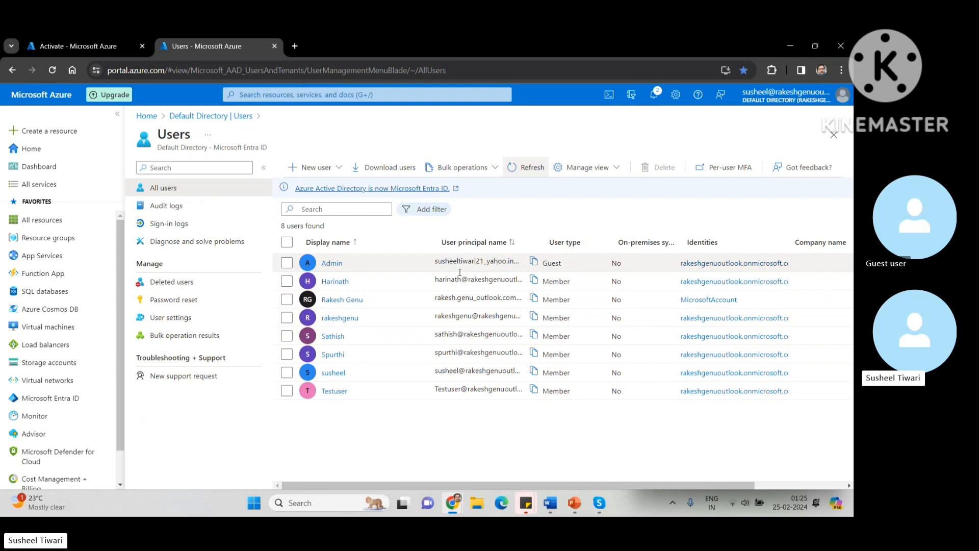
left_click(331, 265)
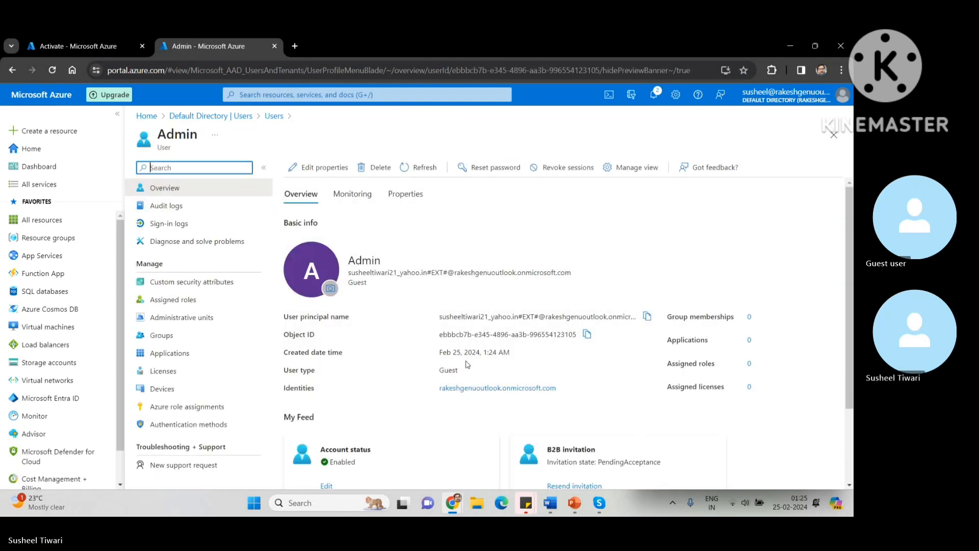
scroll(467, 364, "down", 2)
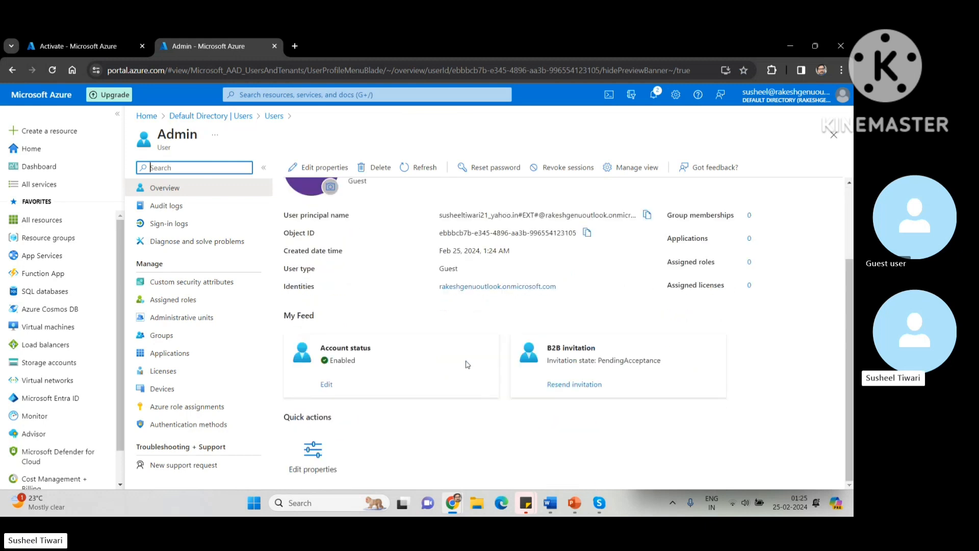
scroll(467, 364, "up", 2)
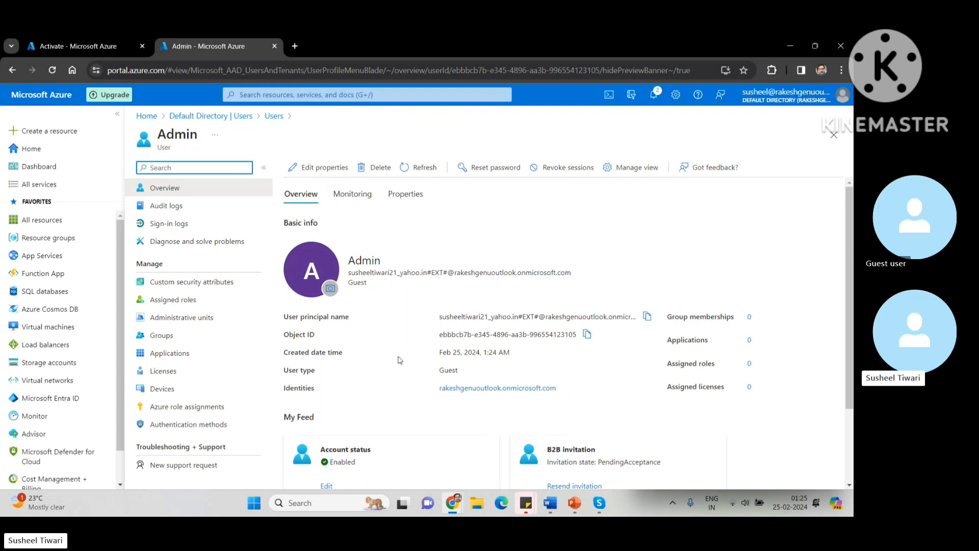
scroll(380, 401, "down", 2)
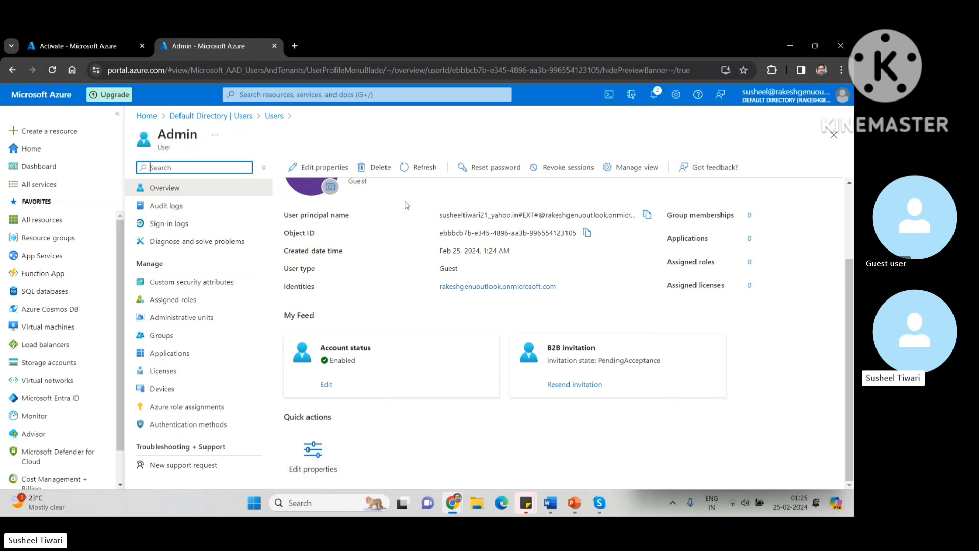
scroll(401, 293, "up", 2)
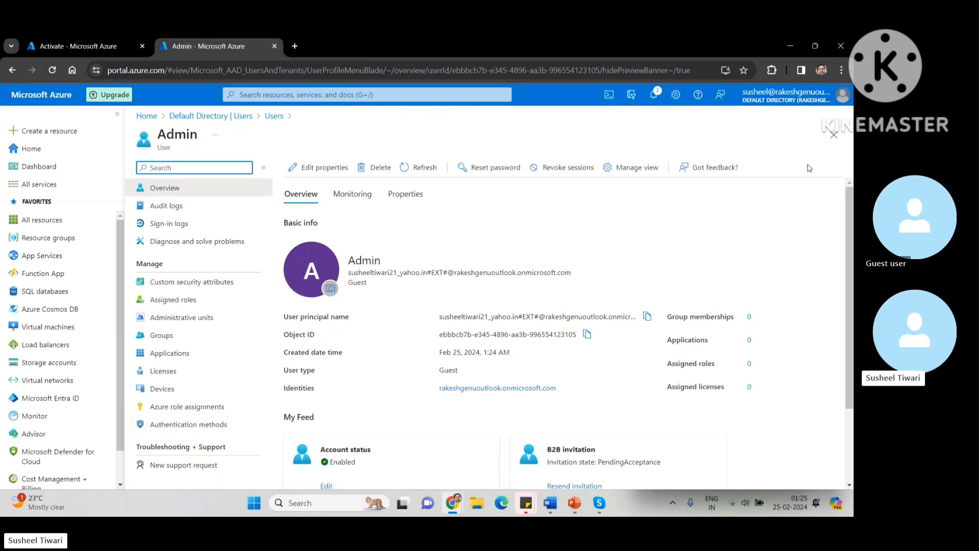
left_click(835, 135)
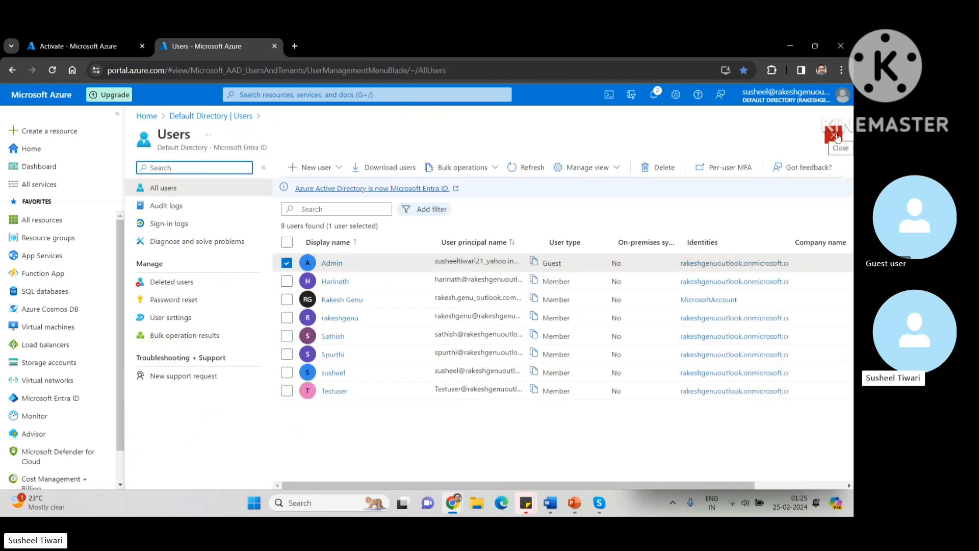
left_click(398, 425)
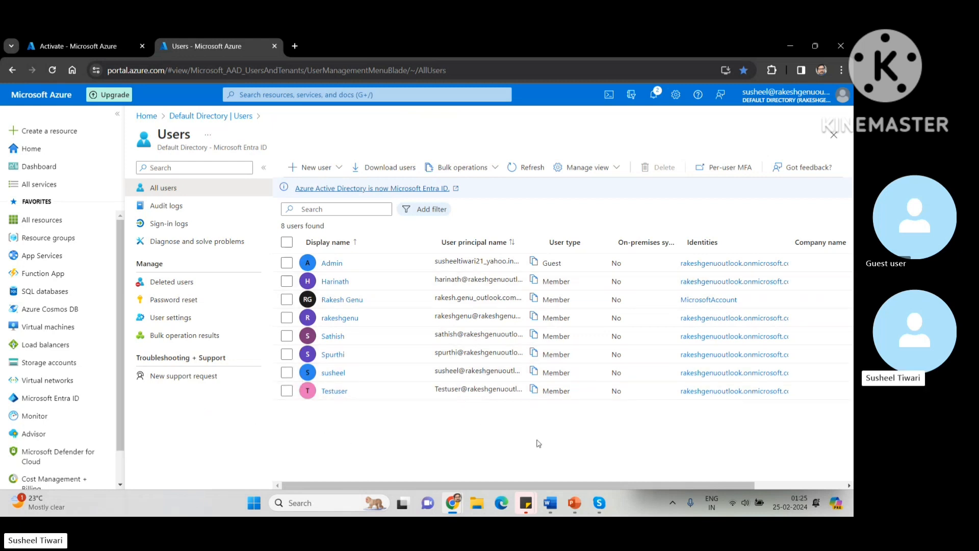
mouse_move(452, 506)
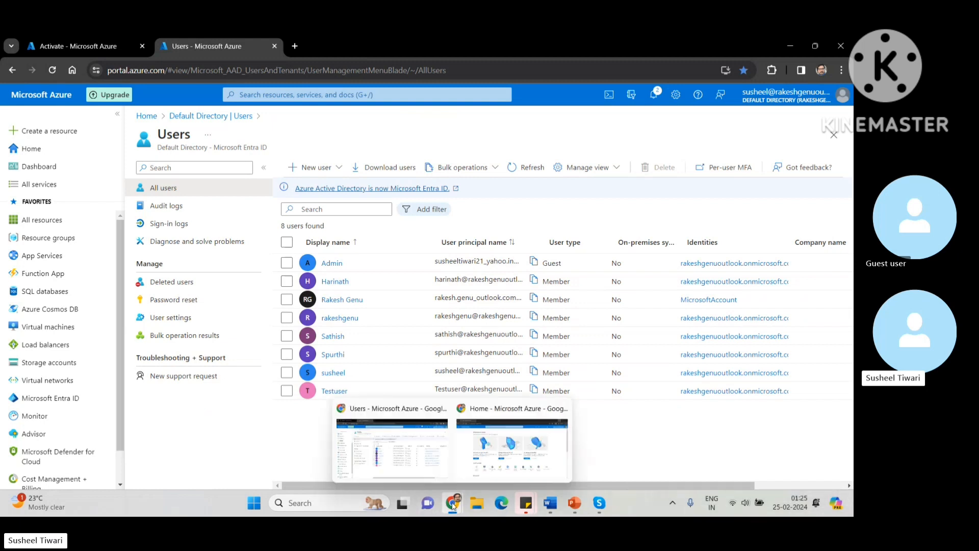
Step: In the incognito test-user window, check Virtual machines, then search 'resou' to open Resource groups
left_click(497, 455)
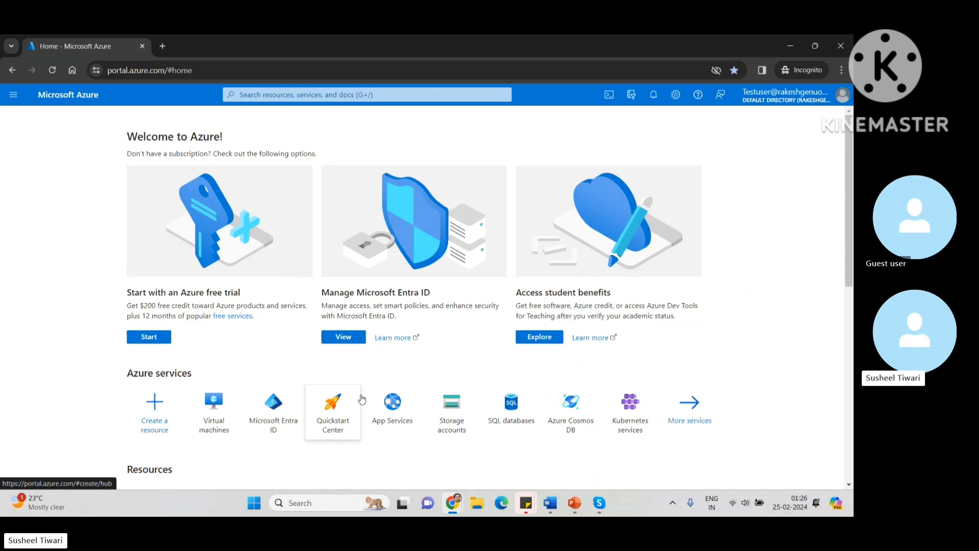
left_click(215, 404)
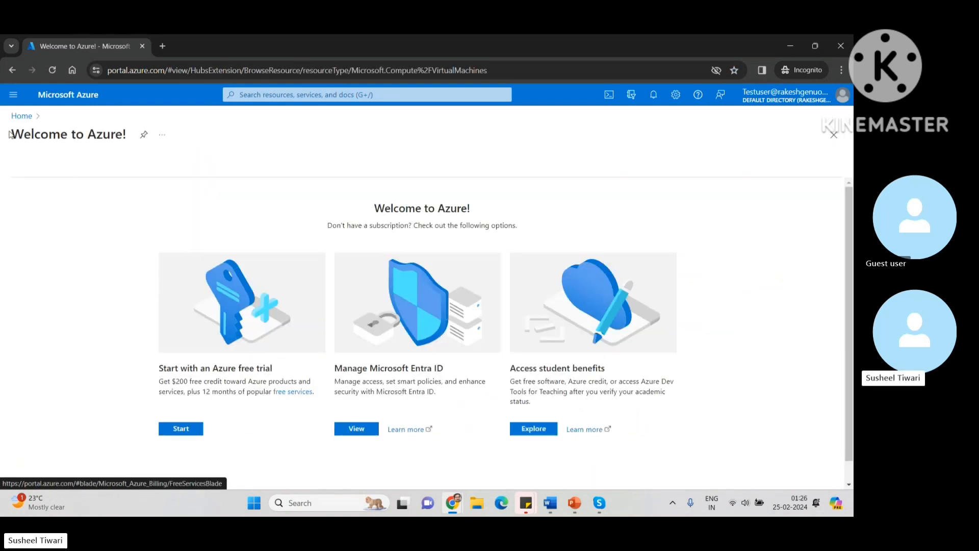
left_click(21, 121)
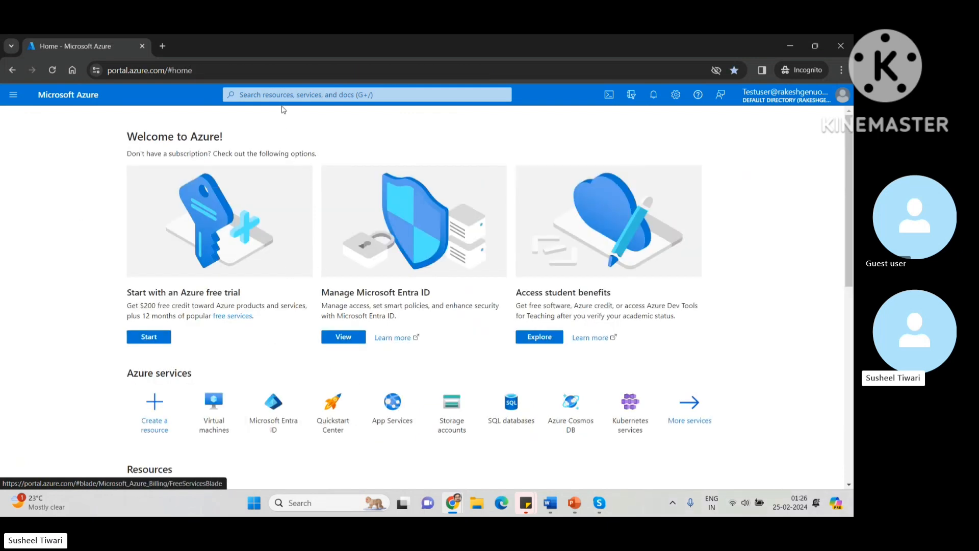
left_click(293, 93)
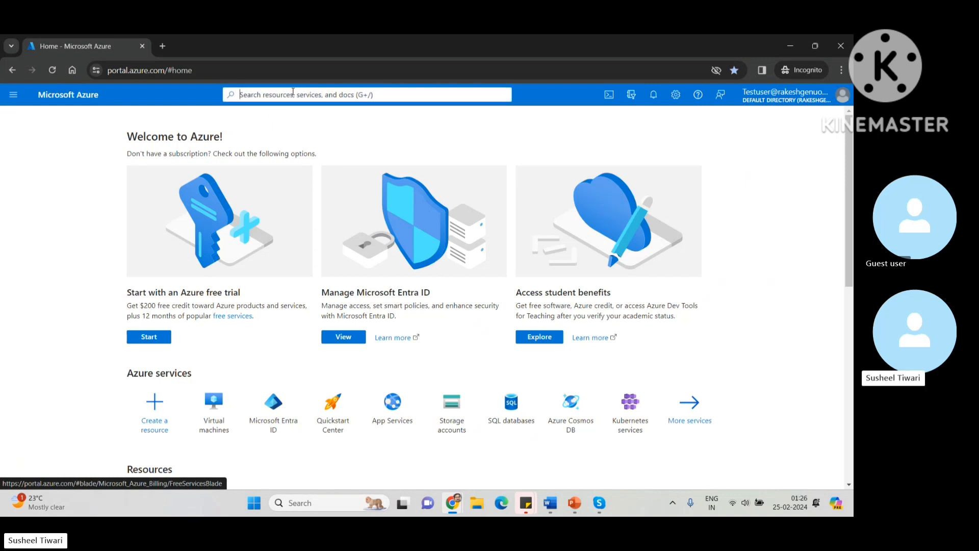
type("re")
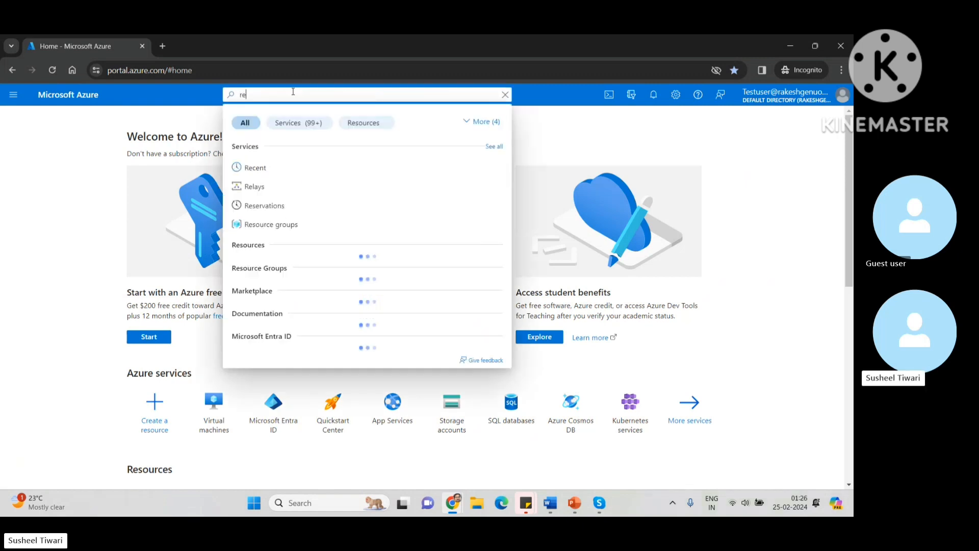
type("sou")
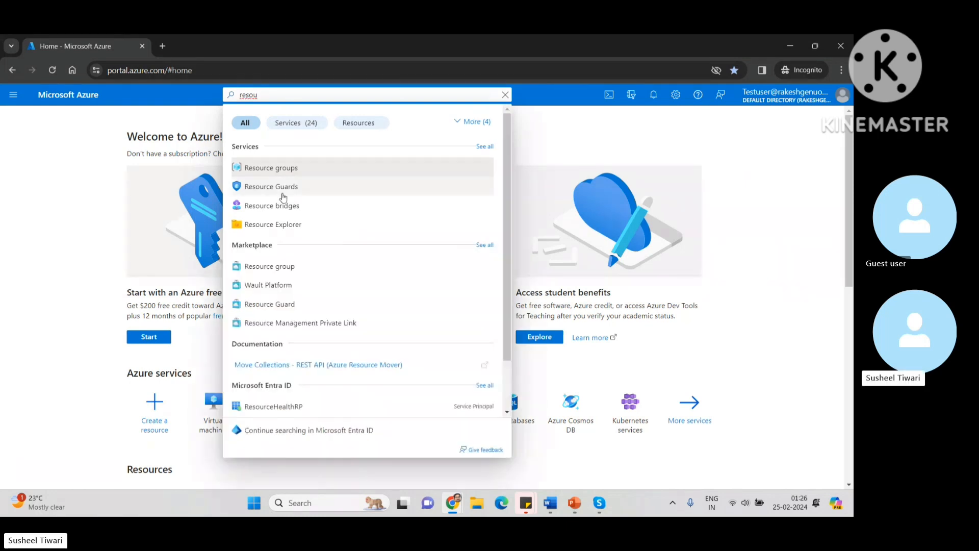
left_click(272, 169)
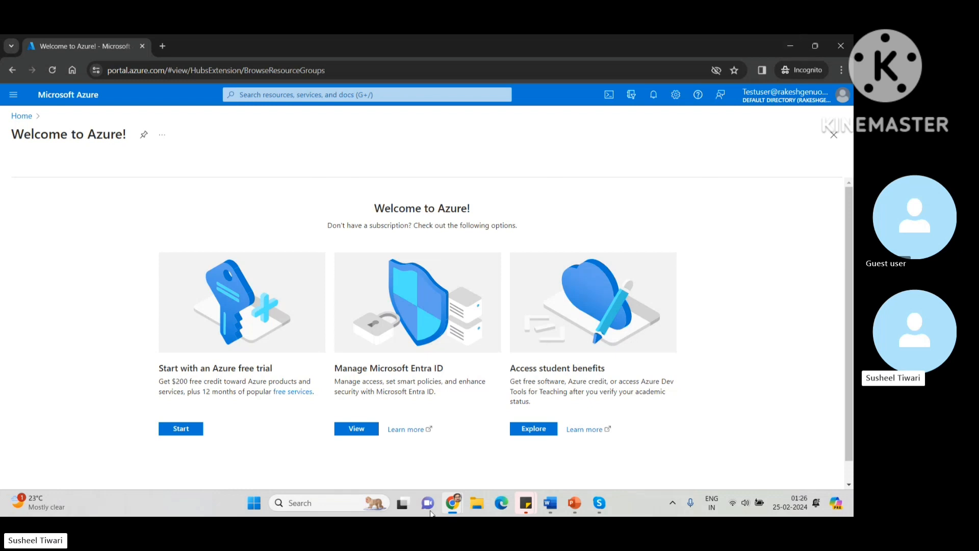
Step: In the admin window, go to Resource groups, select RG-Vnet and show its Access control (IAM) page
mouse_move(448, 509)
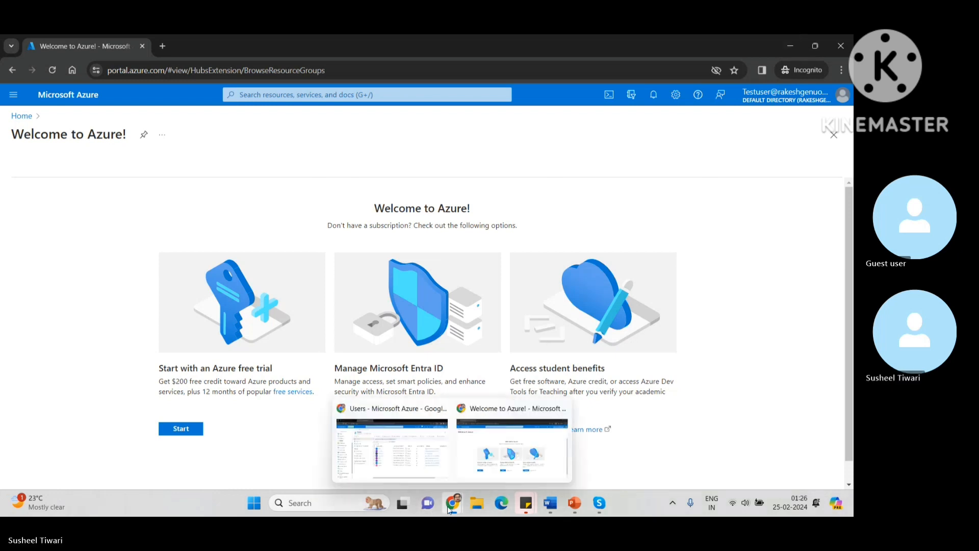
left_click(427, 475)
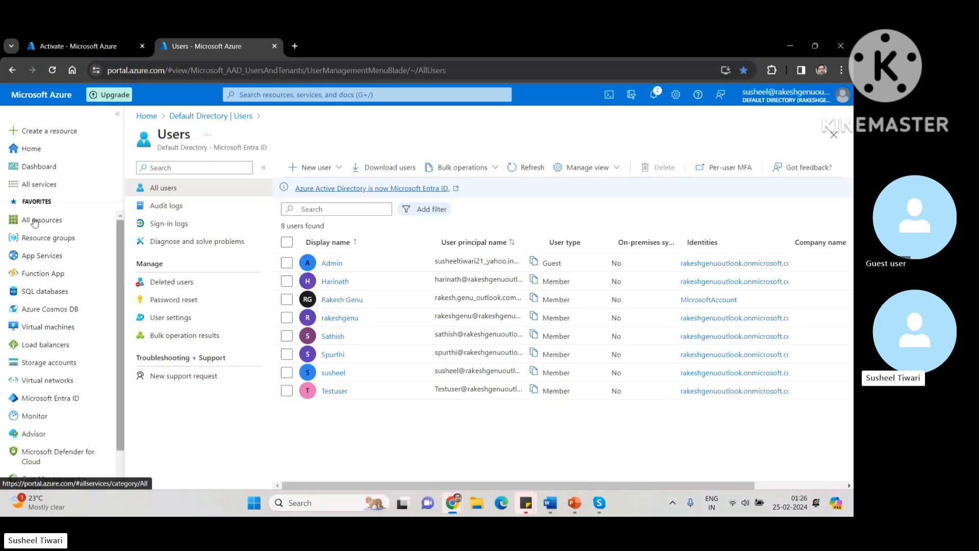
left_click(36, 238)
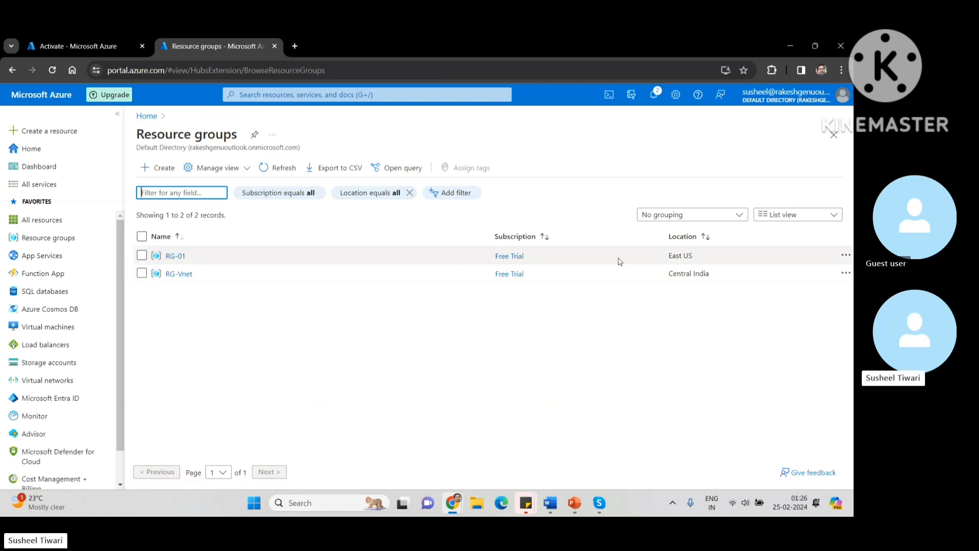
left_click(180, 274)
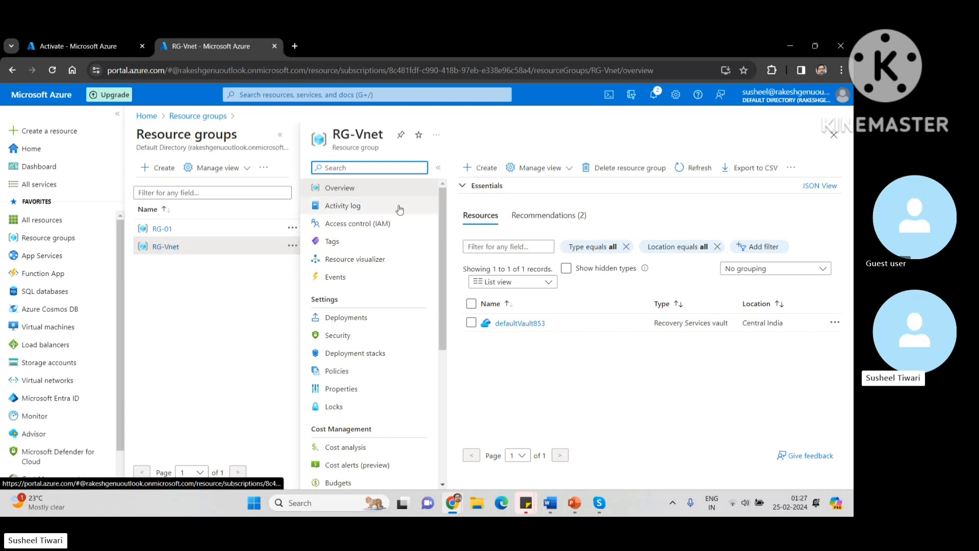
left_click(363, 227)
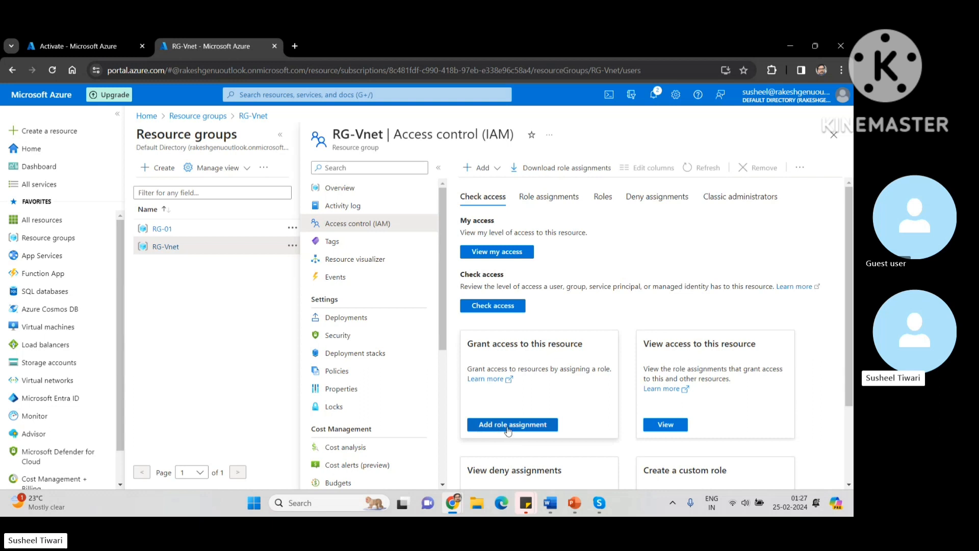
Step: Add a role assignment on RG-Vnet using the privileged User Access Administrator role
left_click(505, 427)
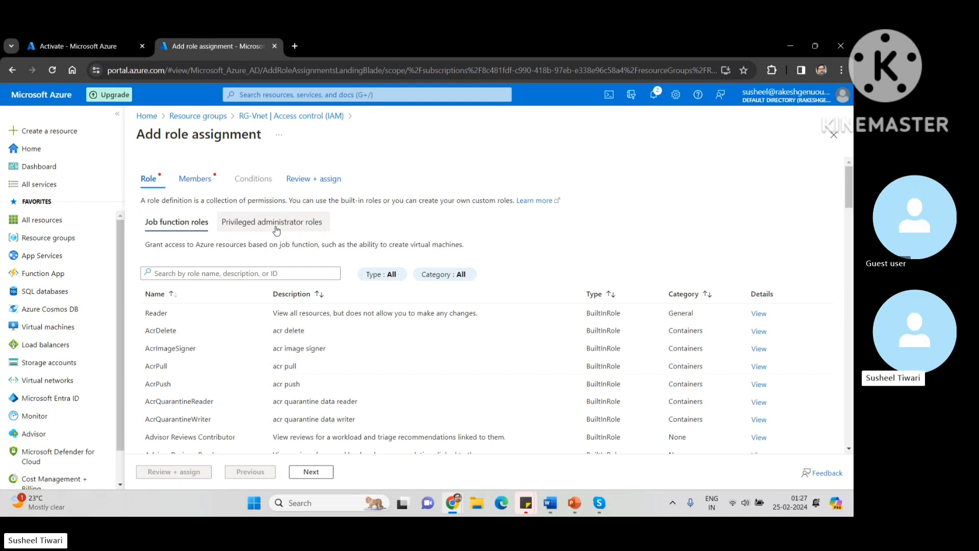
left_click(276, 229)
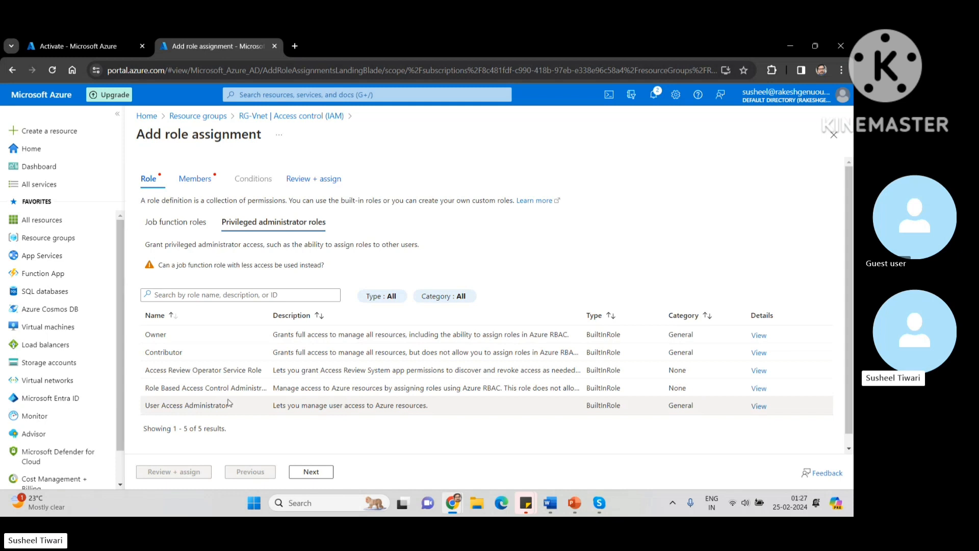
left_click(177, 406)
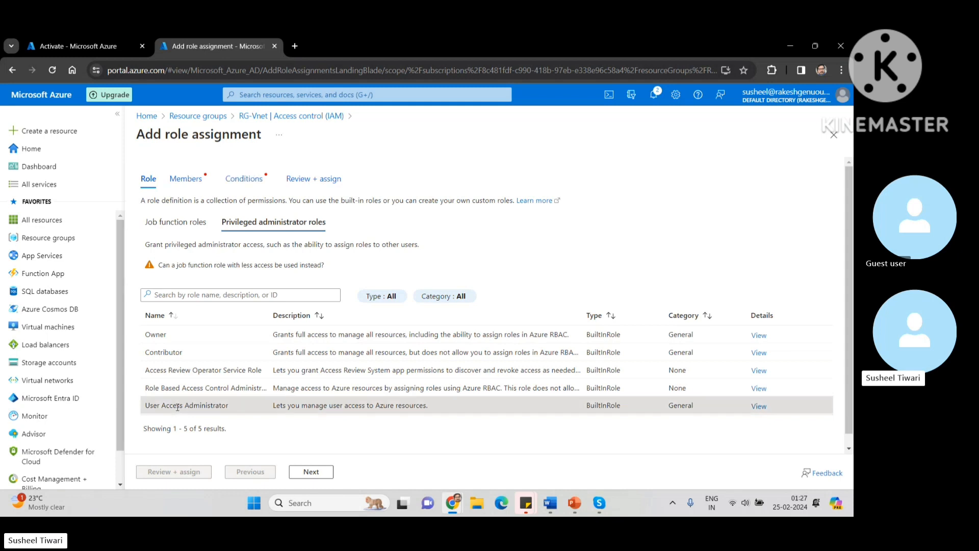
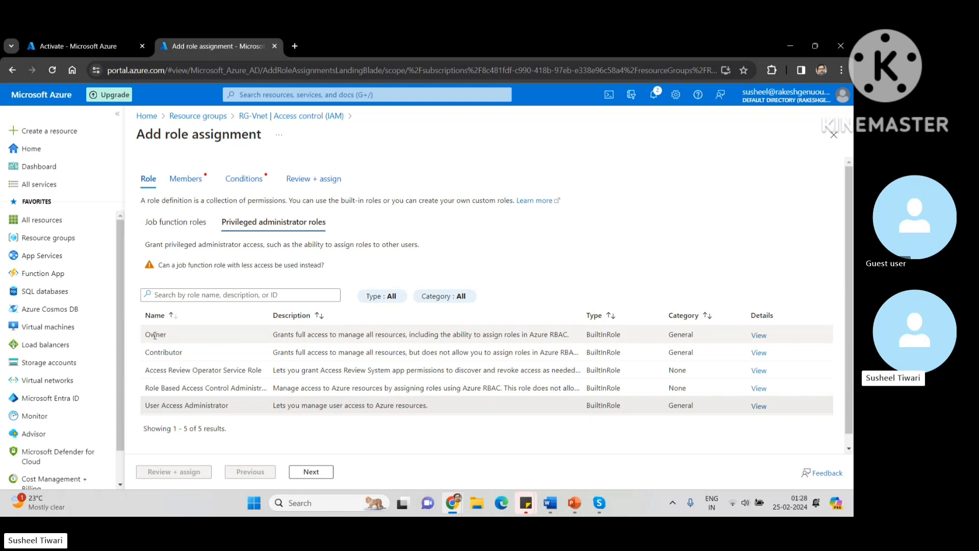
Step: Select Owner as the RG-Vnet role, briefly trying Contributor first, and proceed to Members
left_click(154, 335)
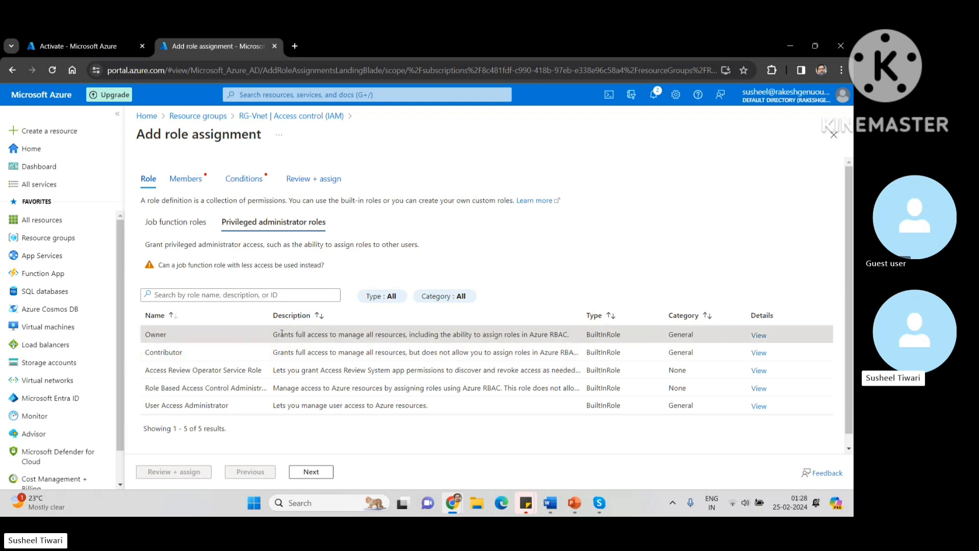
left_click(149, 353)
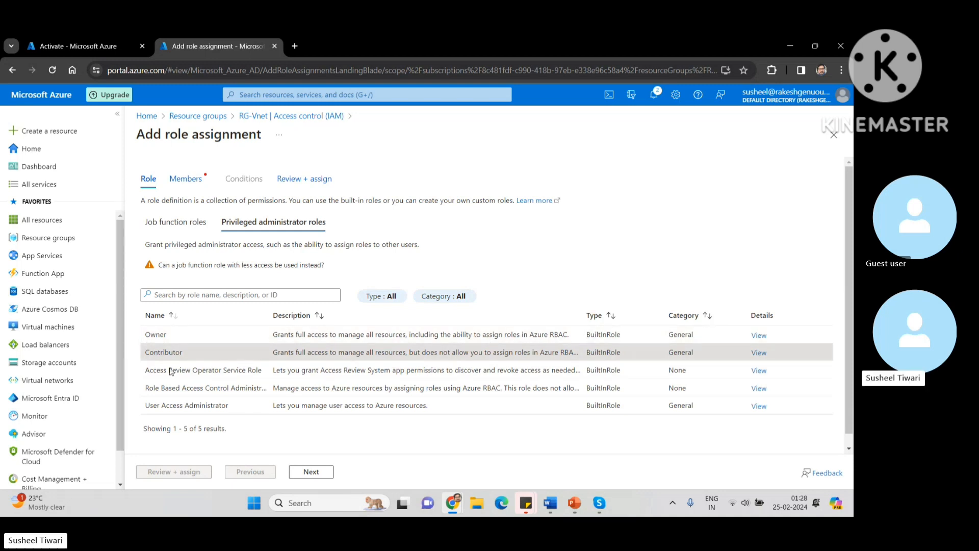
left_click(148, 341)
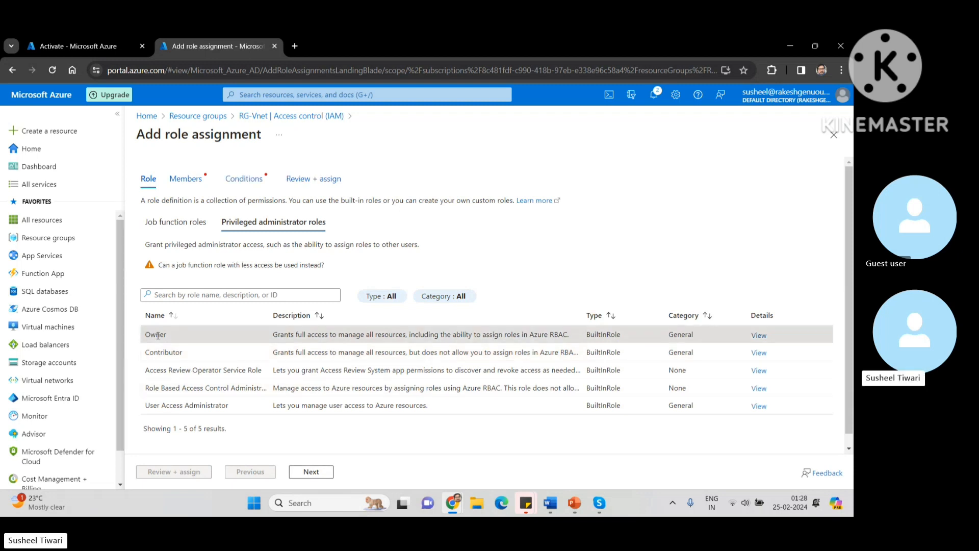
left_click(310, 472)
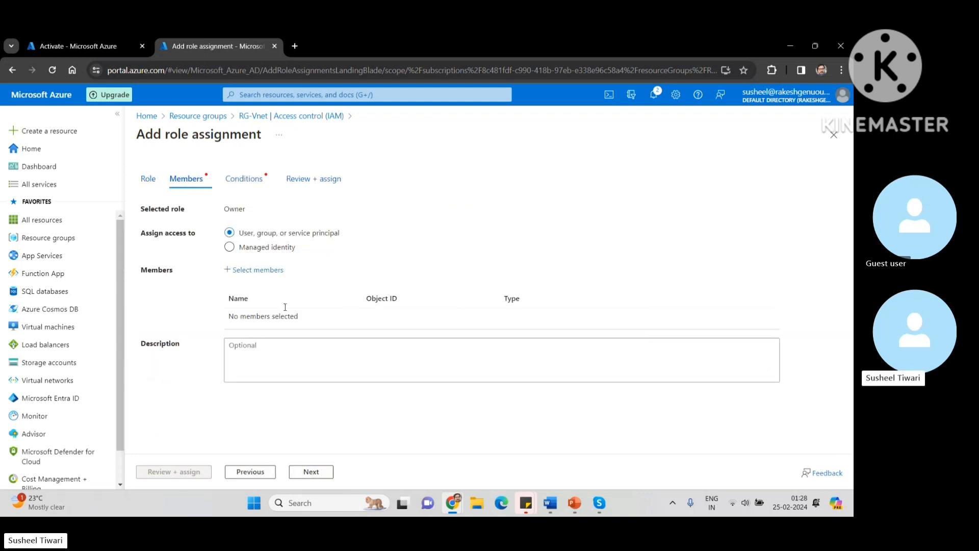
Step: Add Testuser as the Owner assignment's member and continue to the Conditions step
left_click(256, 273)
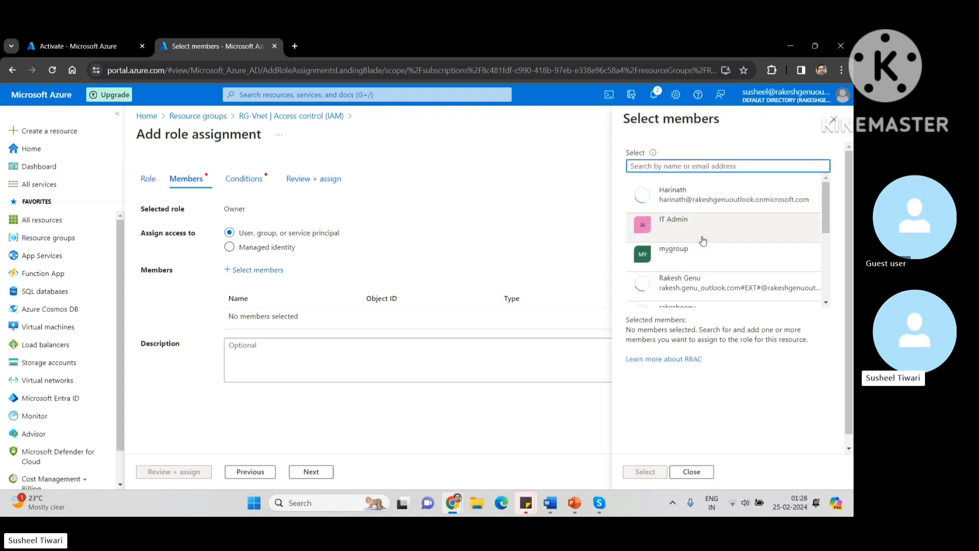
scroll(716, 281, "down", 3)
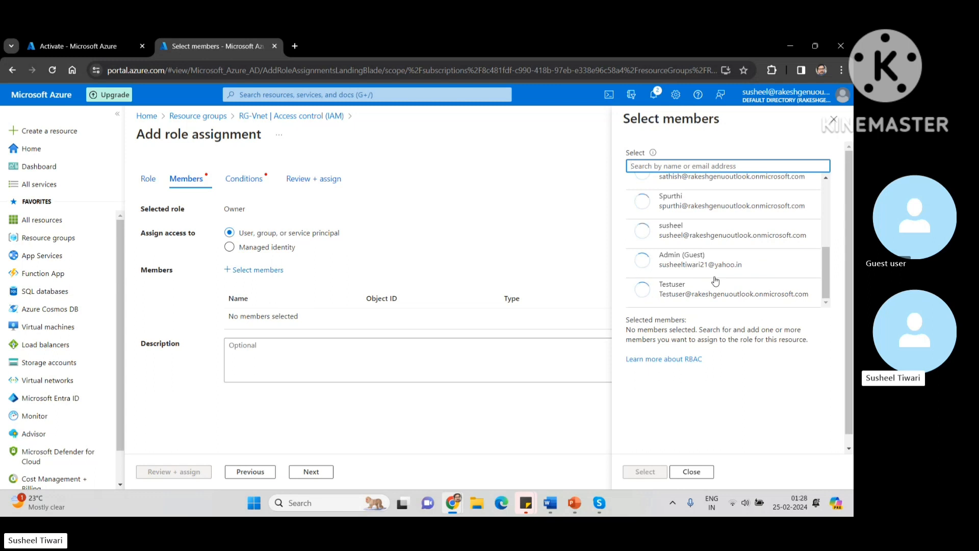
left_click(716, 283)
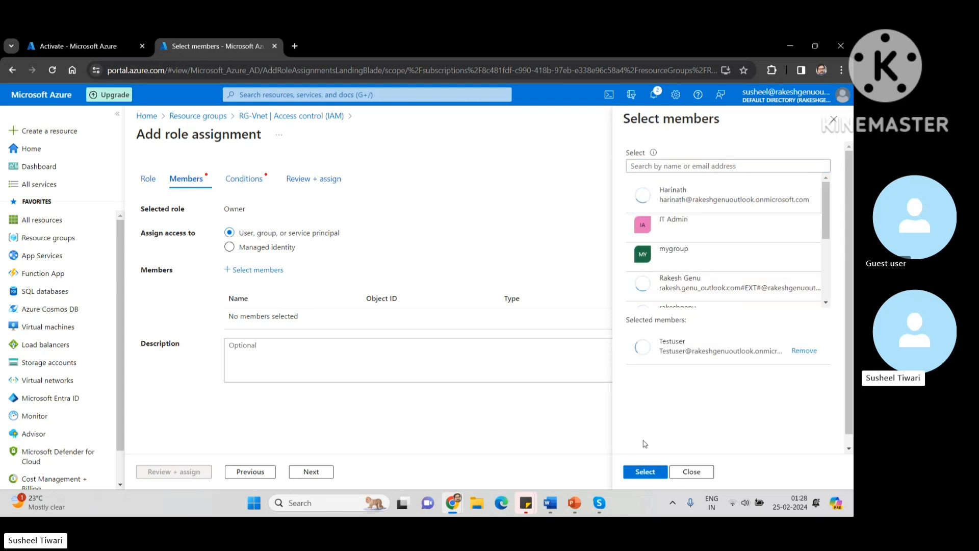
left_click(645, 471)
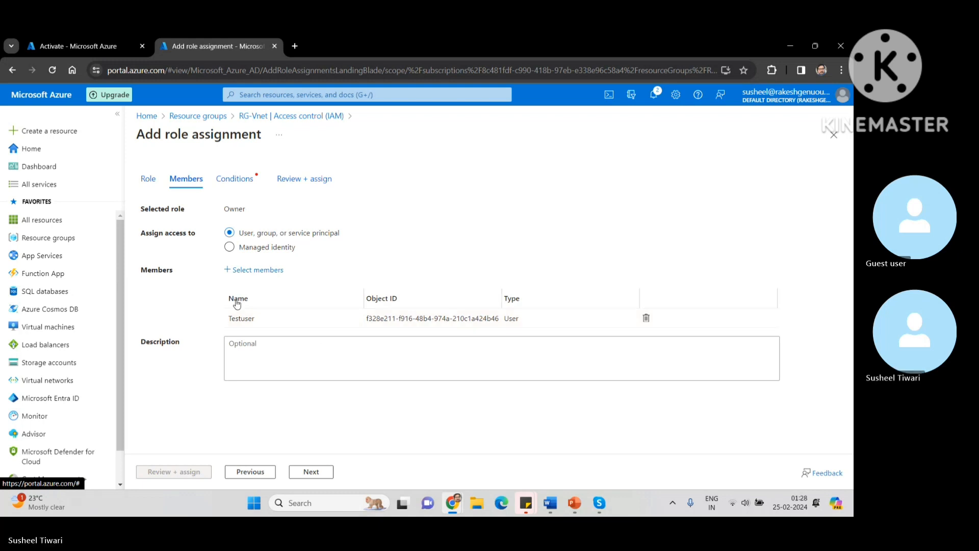
left_click(308, 475)
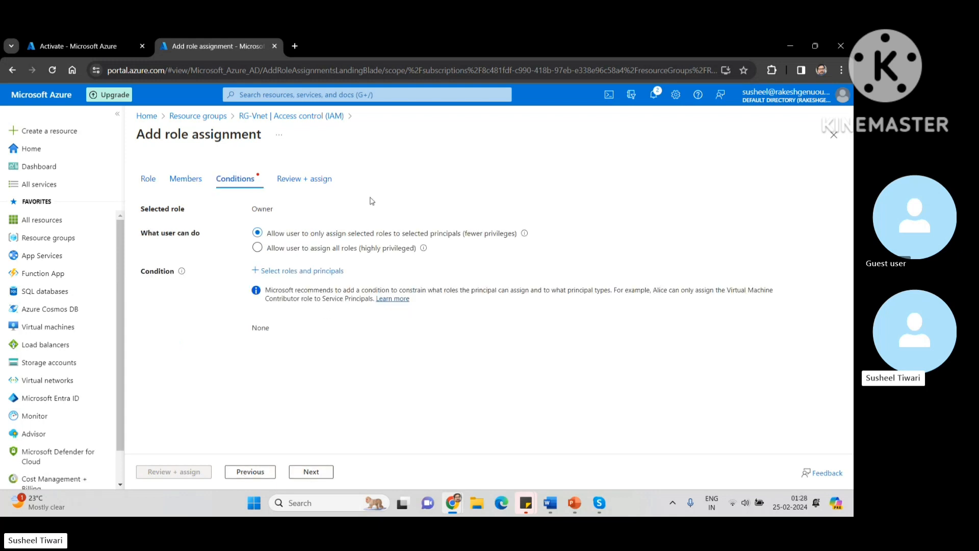
Step: Allow Testuser to assign all roles and complete the Owner assignment via Review + assign
left_click(258, 248)
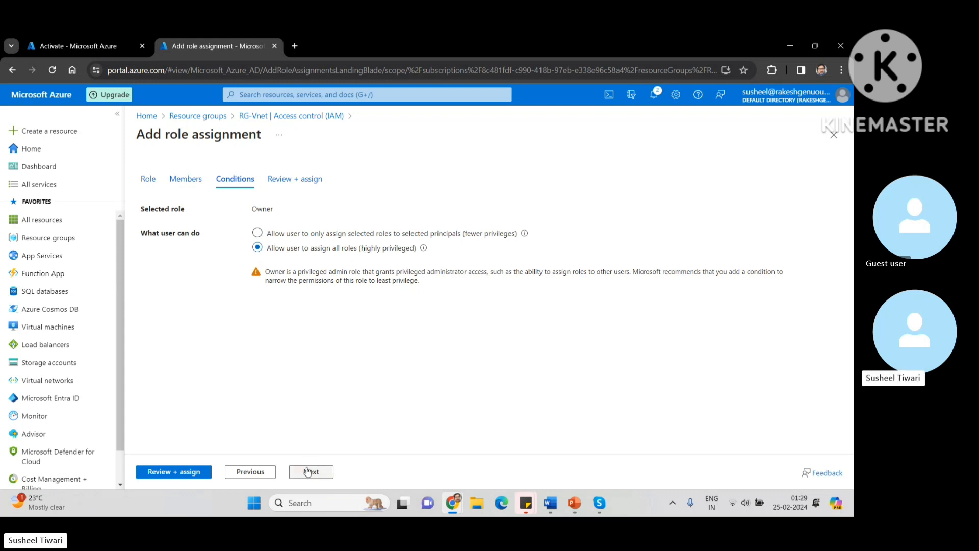
left_click(176, 477)
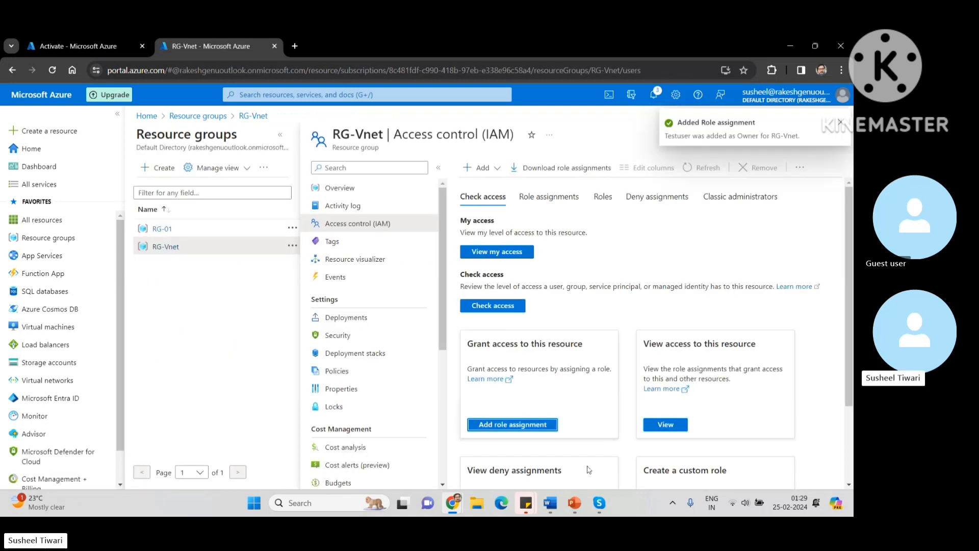
Step: Dismiss the notification, close RG-Vnet's IAM page and switch to the incognito test-user window
left_click(840, 121)
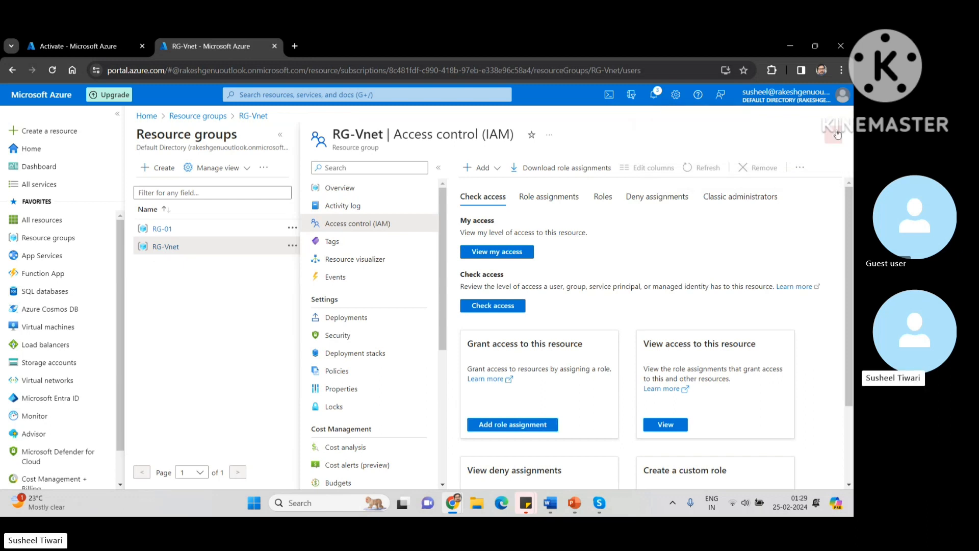
left_click(833, 135)
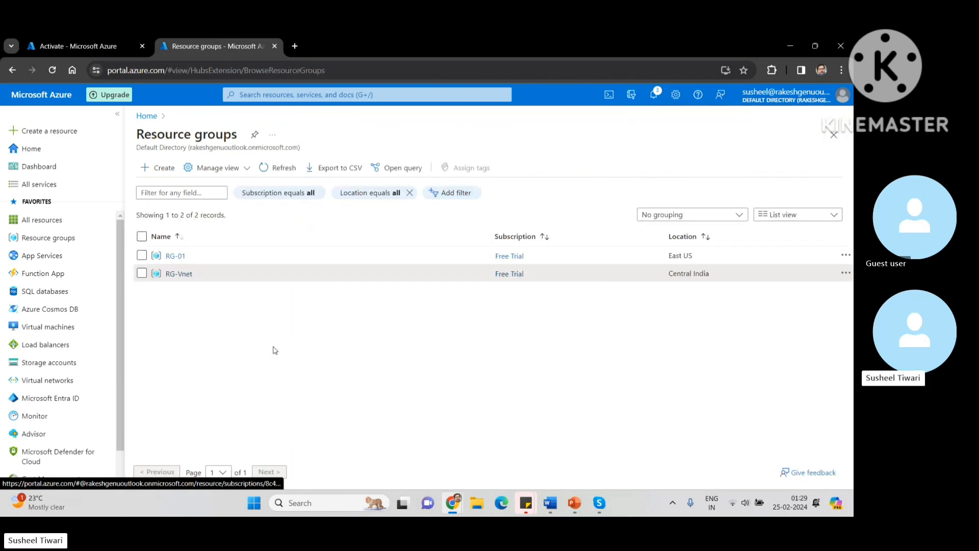
mouse_move(453, 503)
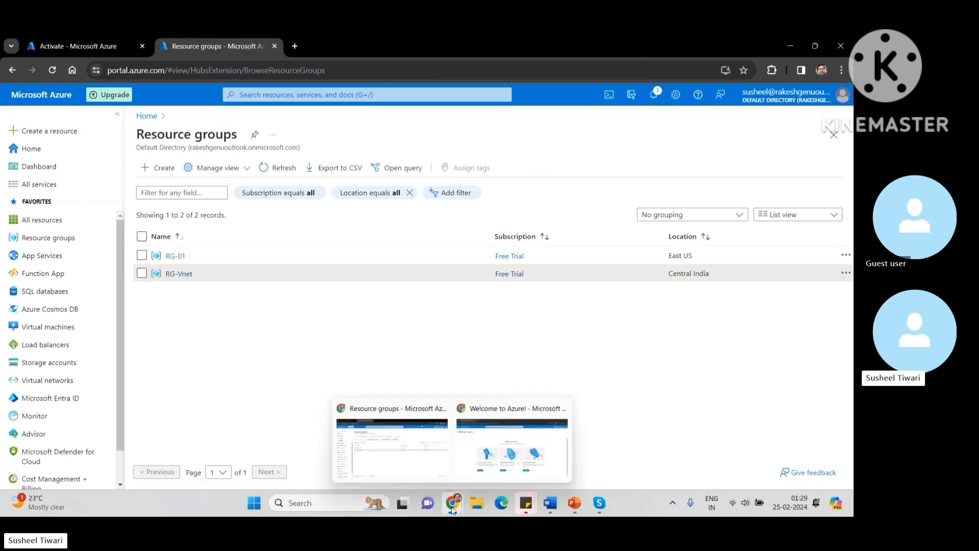
left_click(507, 457)
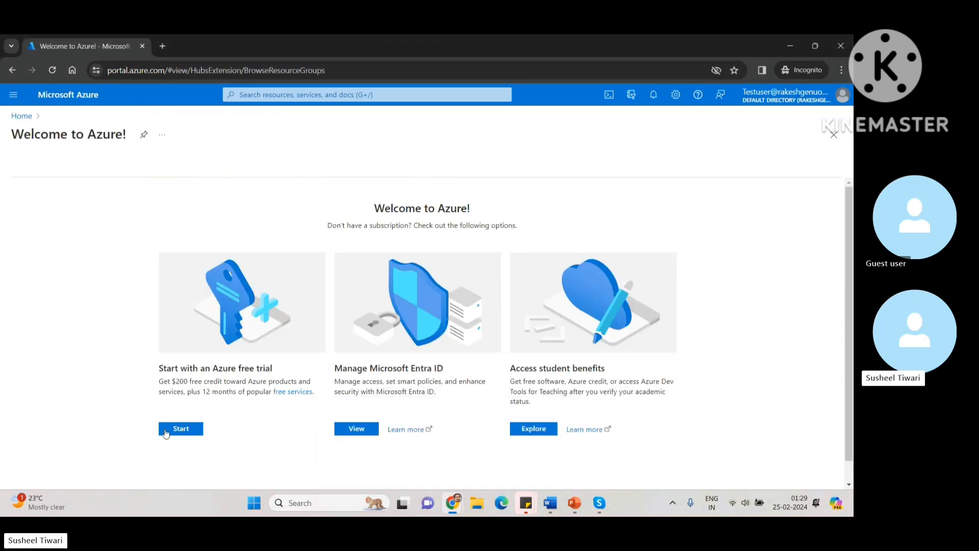
Step: As Testuser, reload the portal and open RG-Vnet's overview from the simplified Resource groups view
left_click(51, 72)
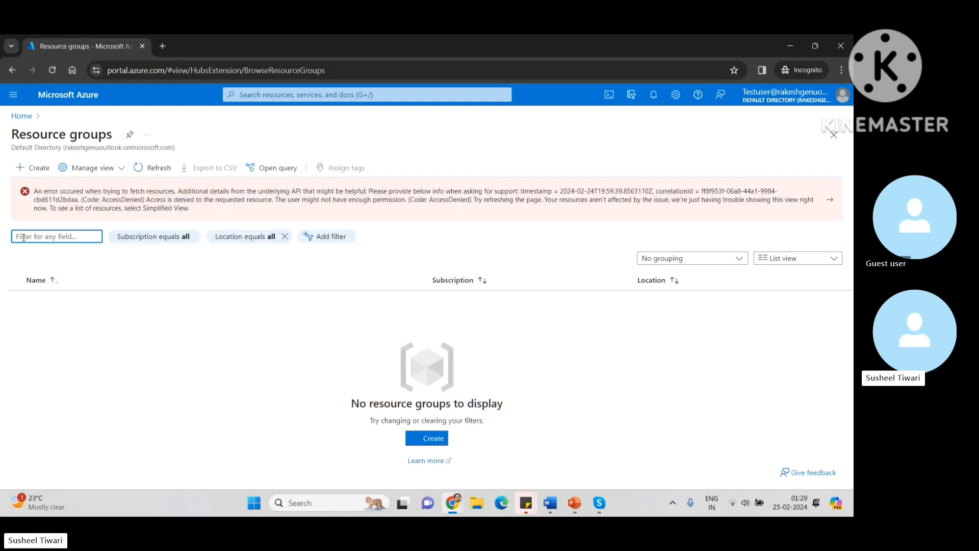
left_click(22, 194)
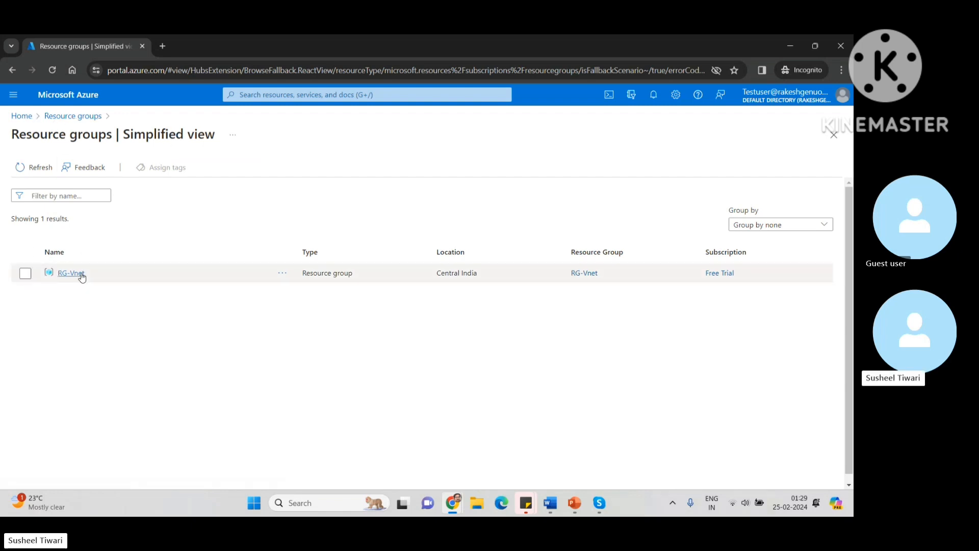
left_click(17, 121)
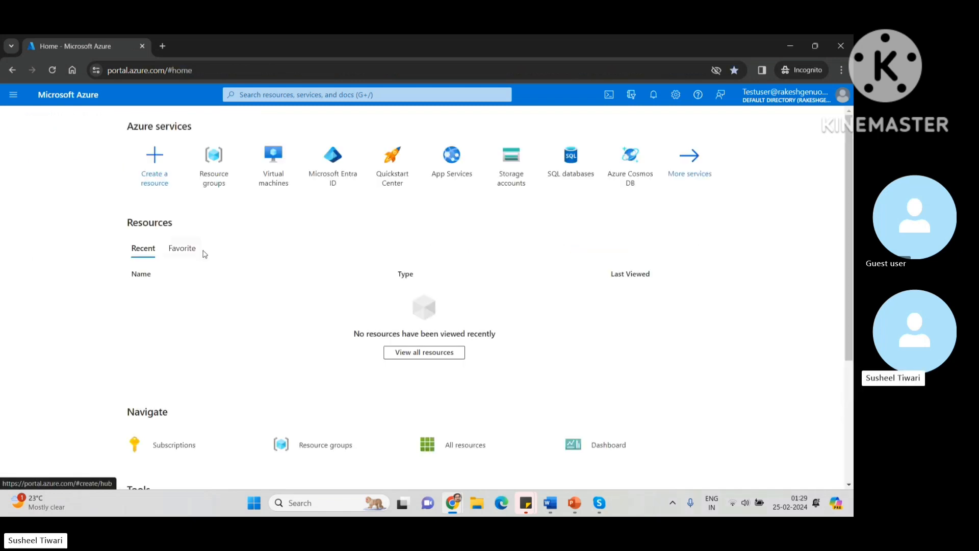
left_click(215, 185)
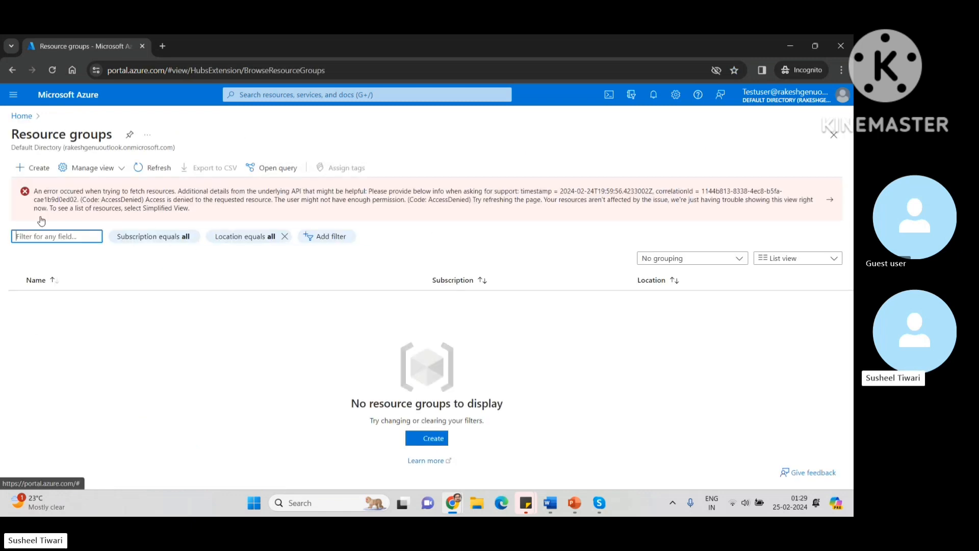
left_click(28, 196)
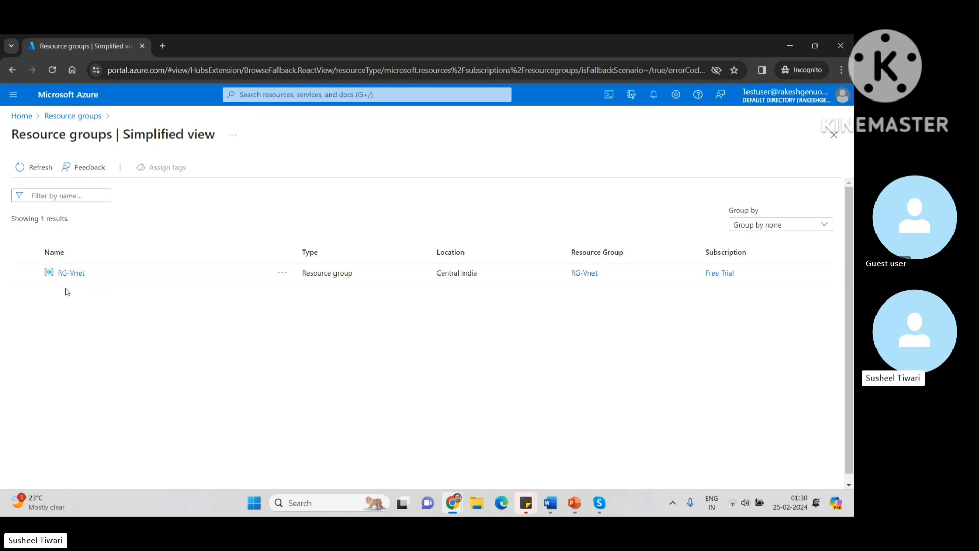
left_click(74, 273)
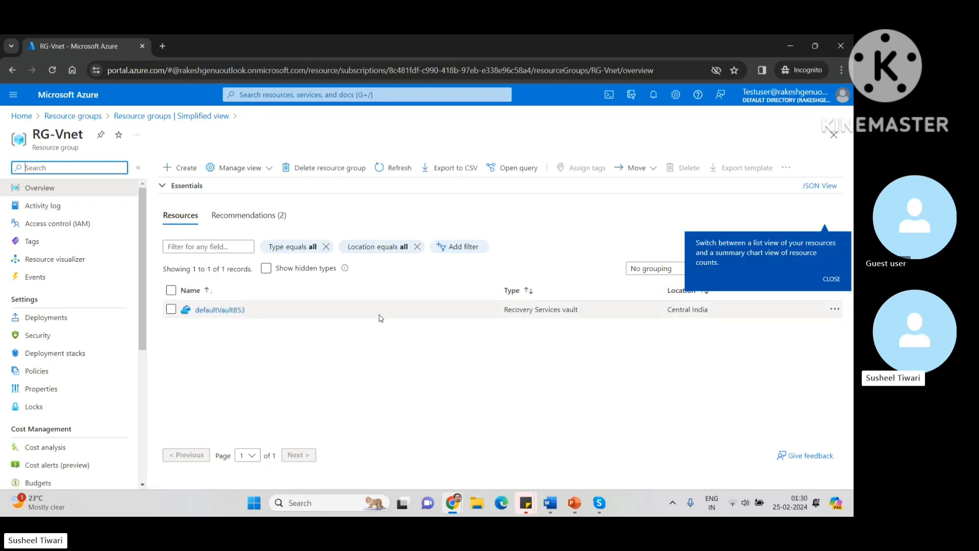
Step: Try creating a new resource in RG-Vnet and dismiss the Private Offers notice
left_click(832, 280)
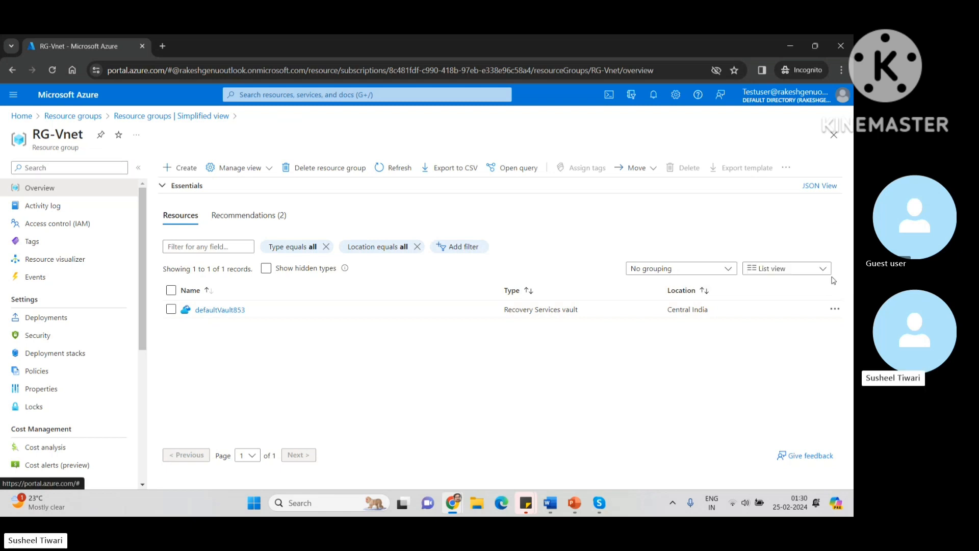
left_click(176, 168)
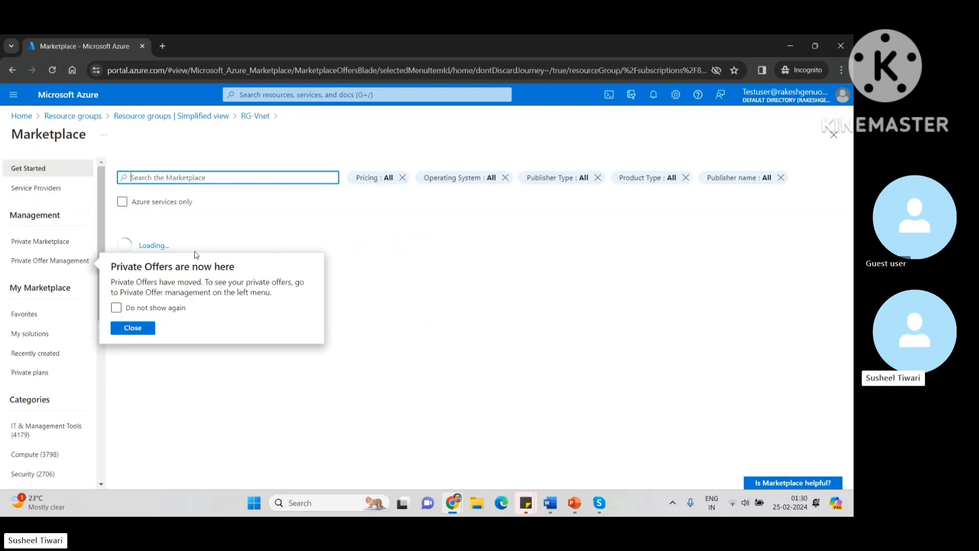
left_click(130, 328)
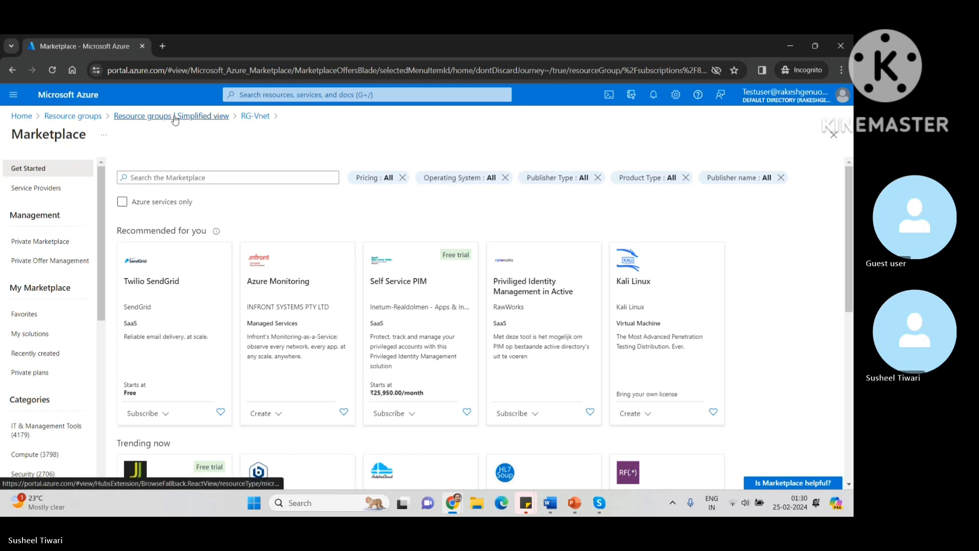
Step: Go back through Resource groups to Home and open the empty Virtual machines list
left_click(191, 122)
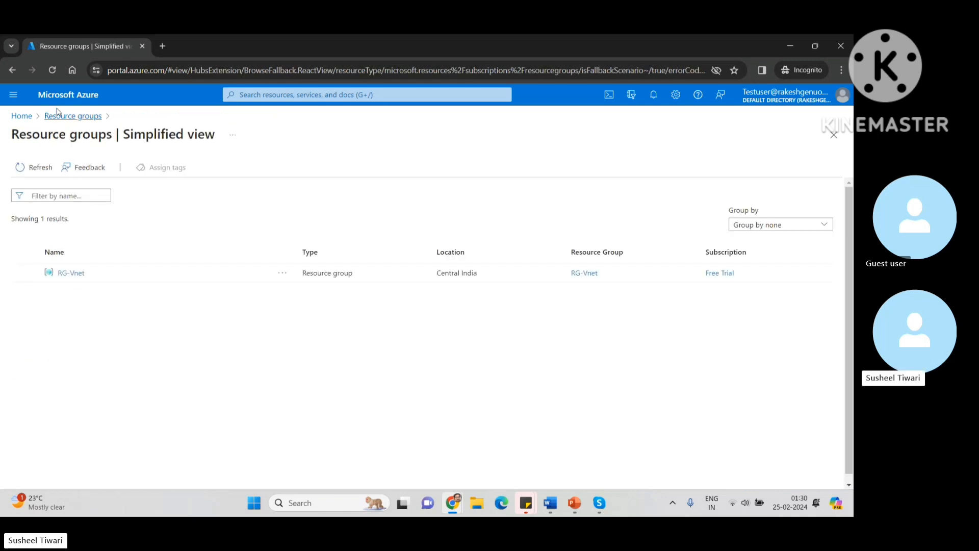
left_click(22, 117)
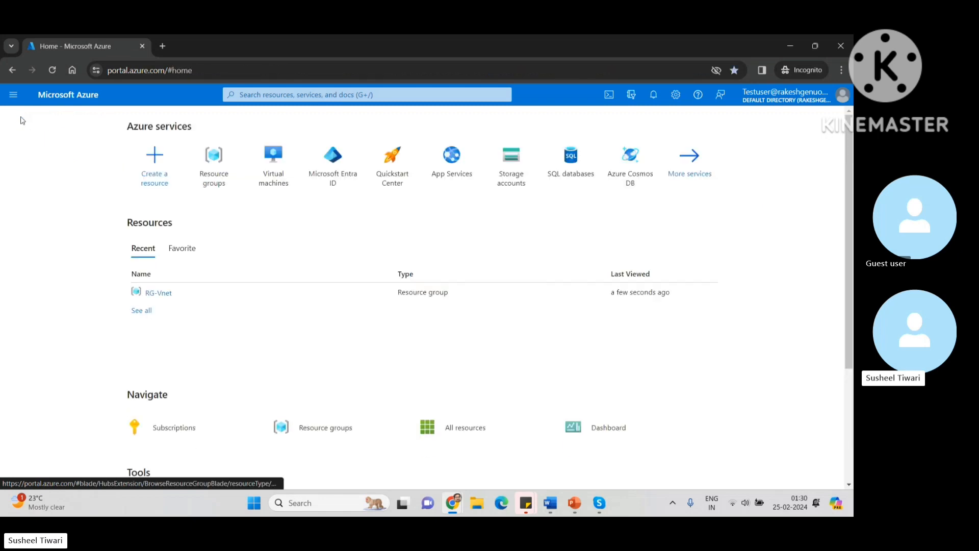
left_click(274, 158)
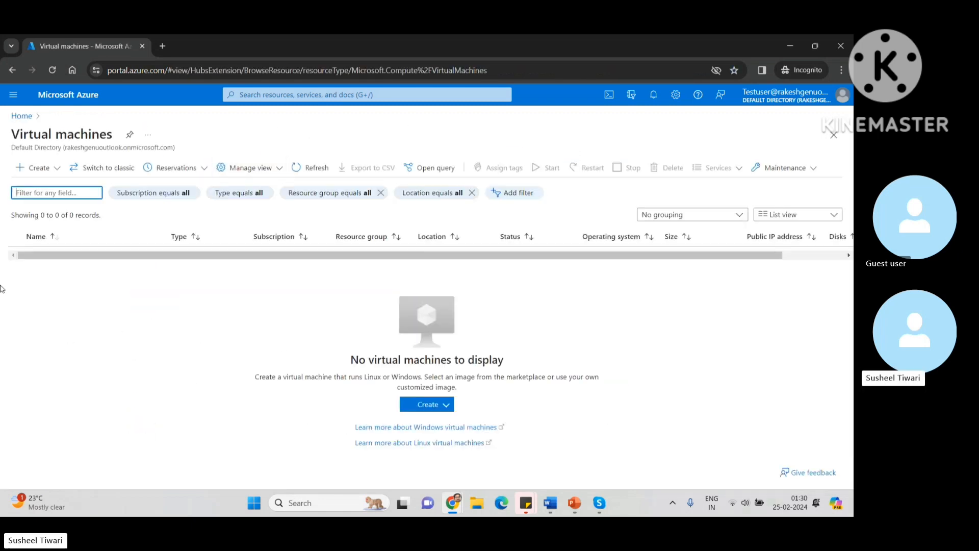
Step: Begin creating an Azure virtual machine and set its resource group to RG-Vnet
left_click(429, 407)
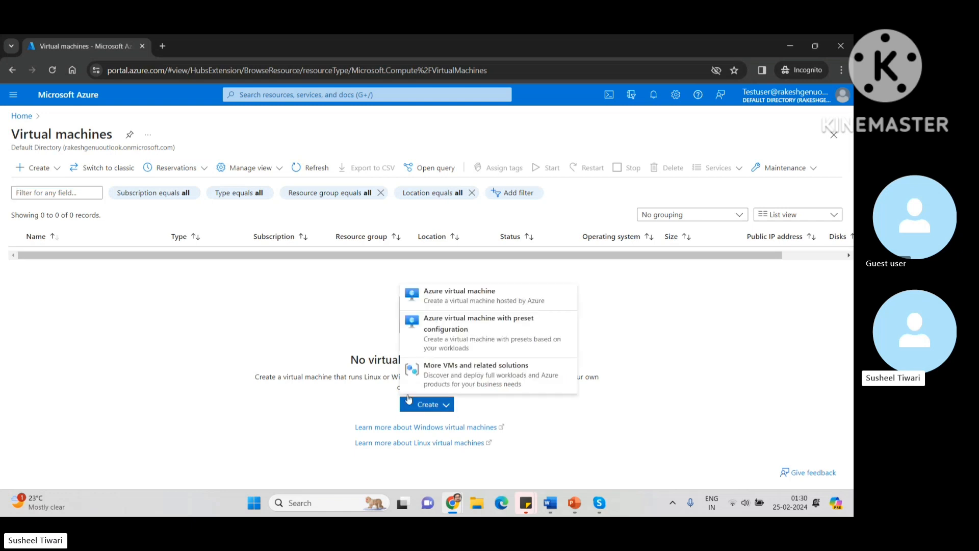
left_click(467, 290)
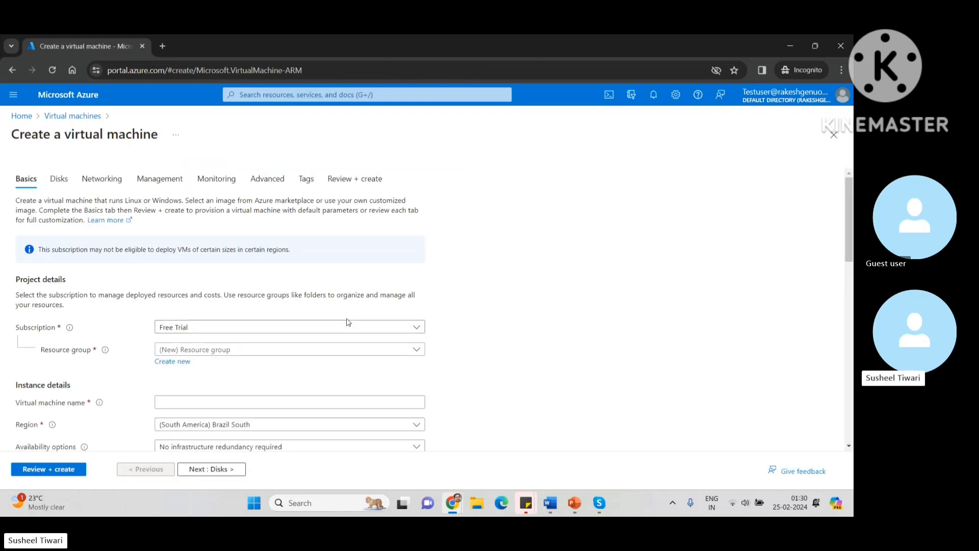
left_click(220, 353)
left_click(180, 389)
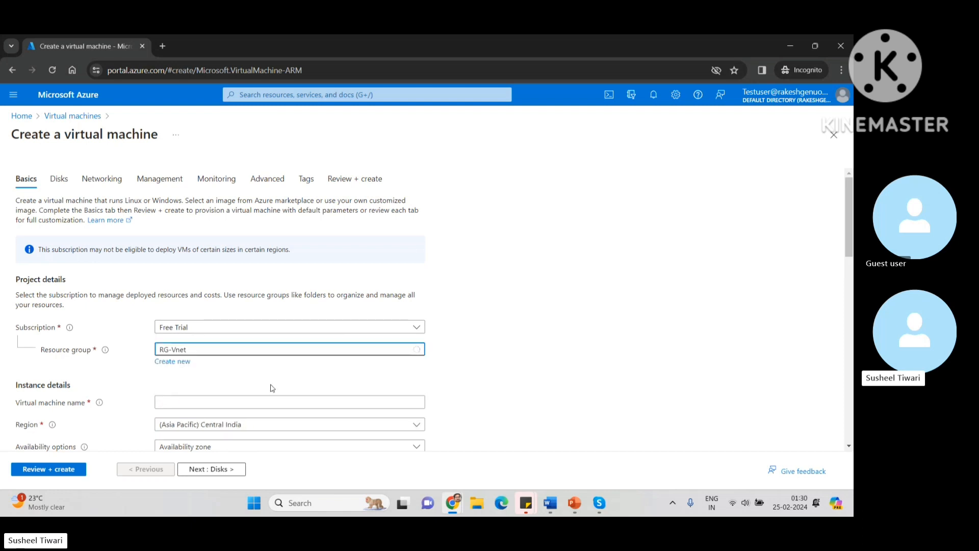
scroll(272, 389, "down", 3)
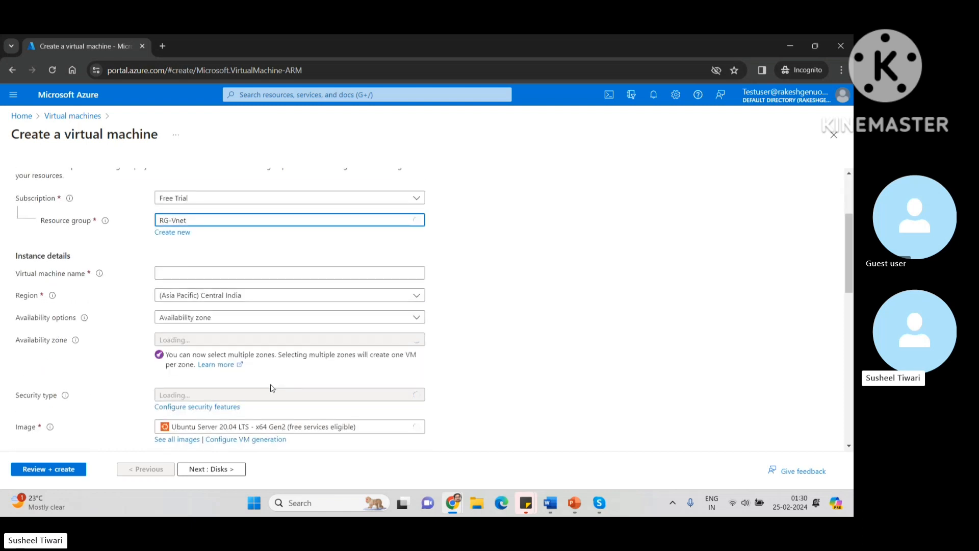
left_click(163, 236)
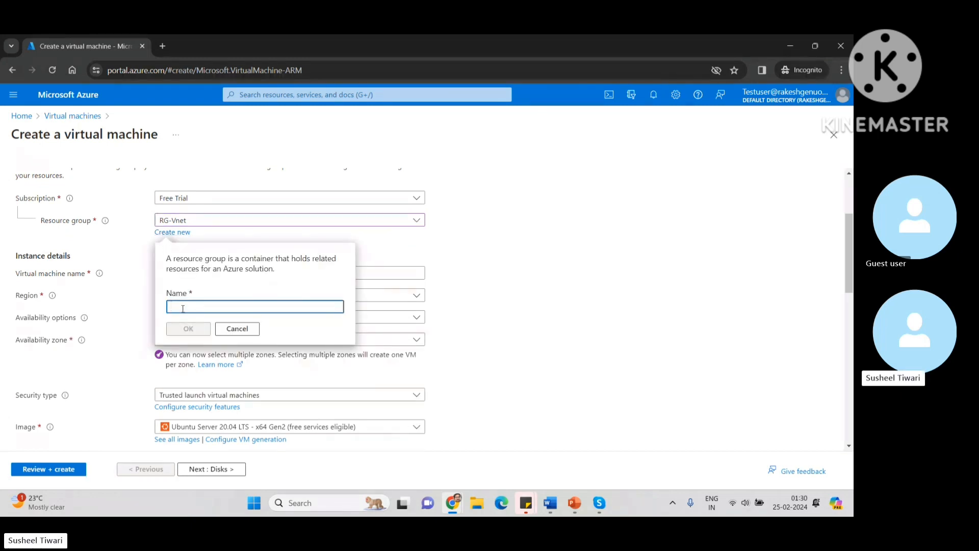
type("RG-")
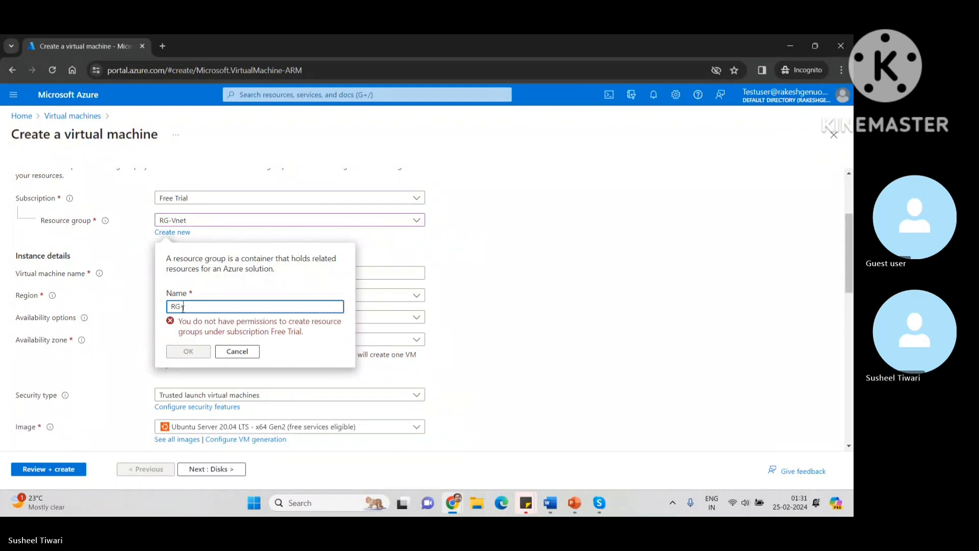
type("VM")
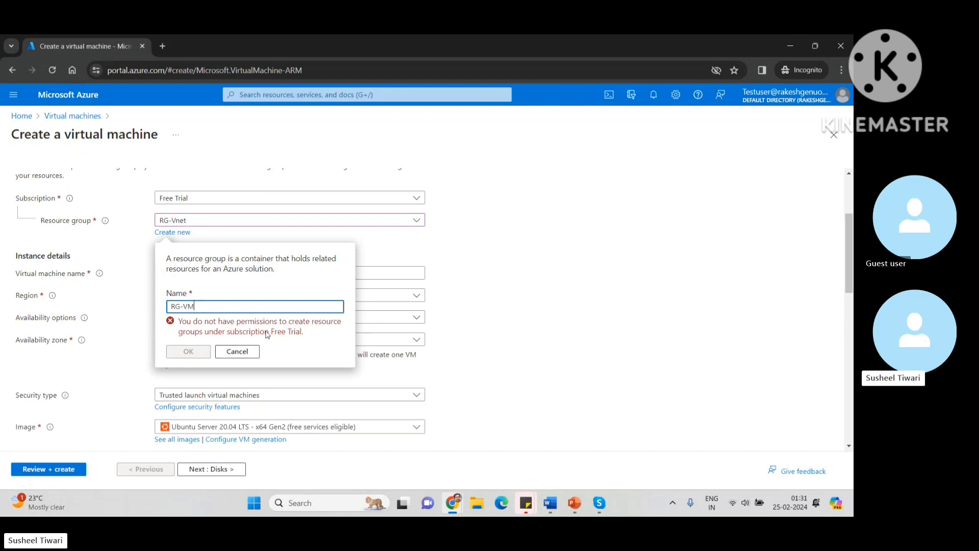
left_click(234, 353)
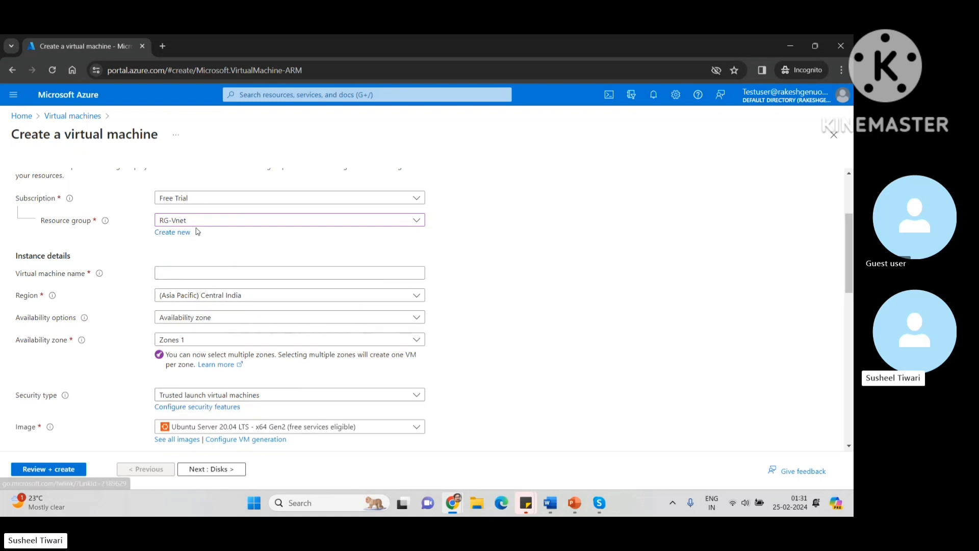
Step: Review the VM form, discard the unsaved draft, and close the Virtual machines list
scroll(317, 362, "down", 3)
scroll(316, 362, "down", 3)
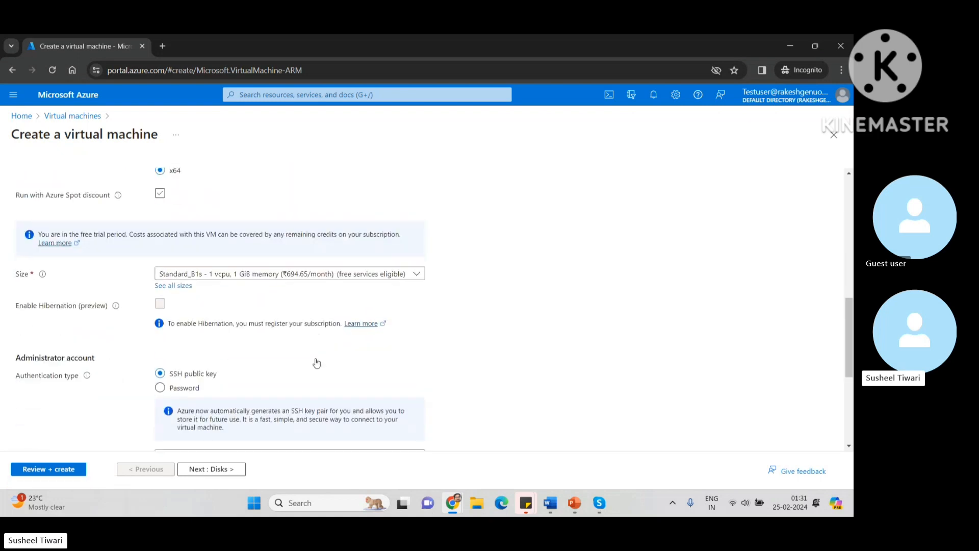
scroll(316, 362, "up", 3)
scroll(317, 359, "up", 5)
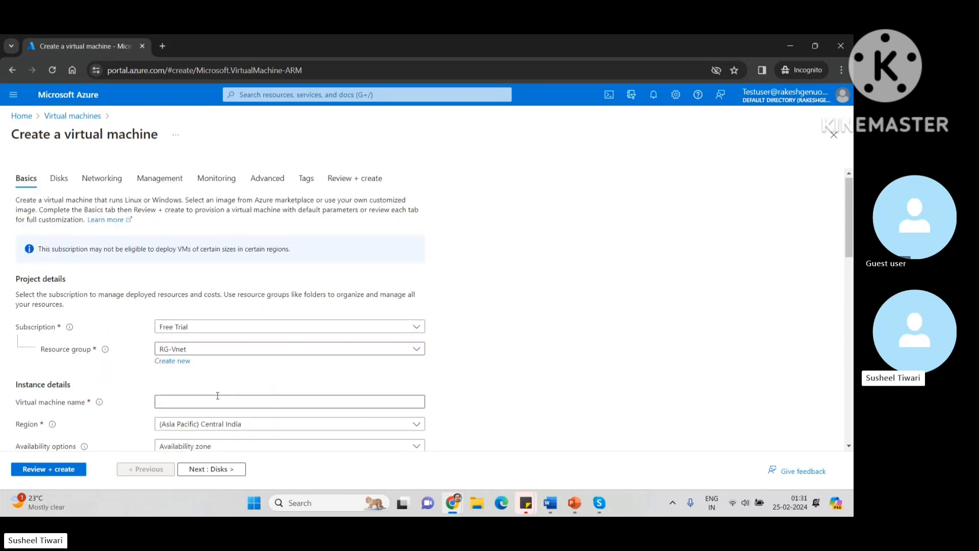
scroll(223, 395, "down", 9)
scroll(219, 399, "down", 4)
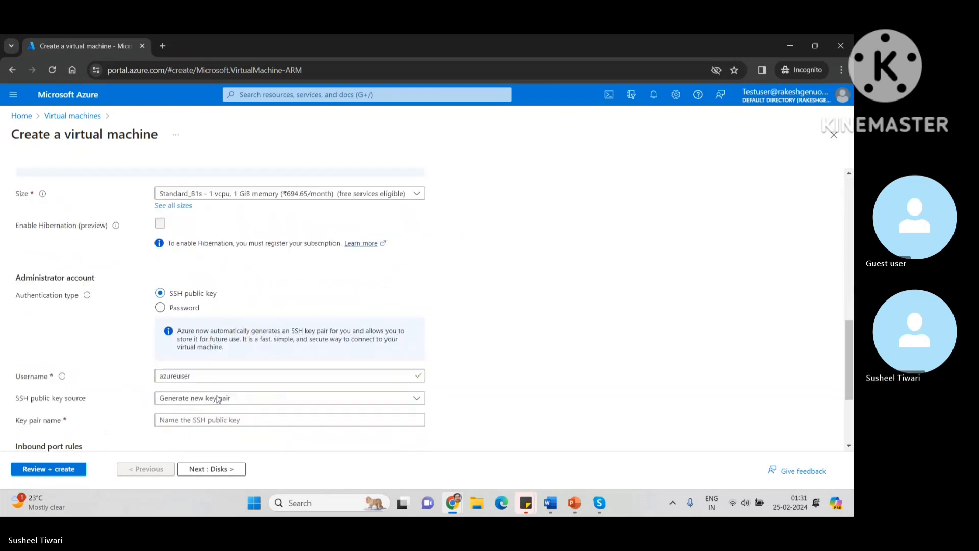
scroll(218, 400, "up", 12)
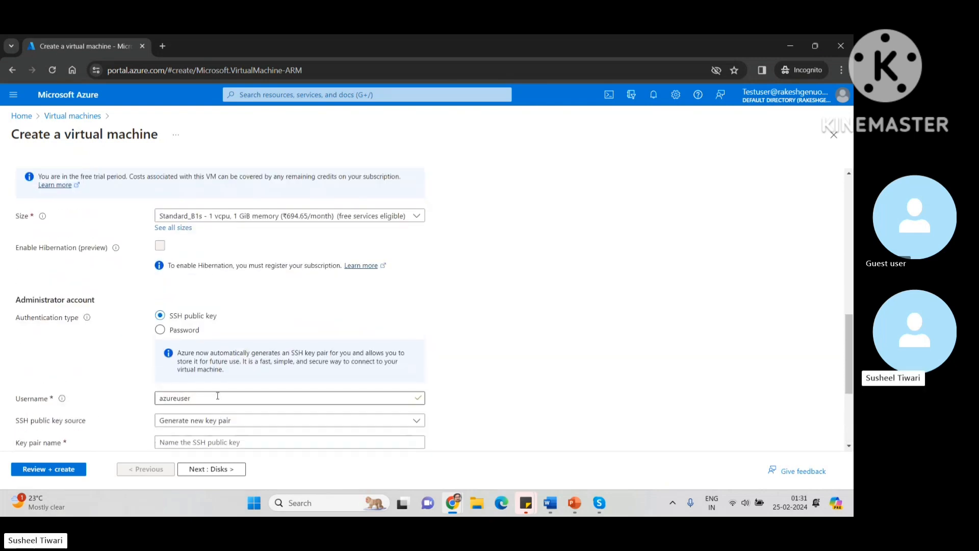
left_click(47, 117)
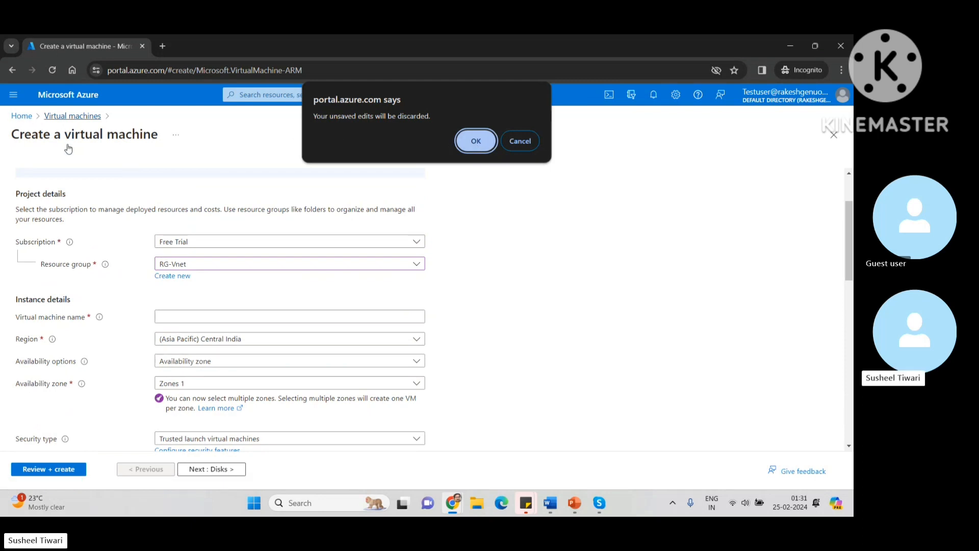
left_click(474, 144)
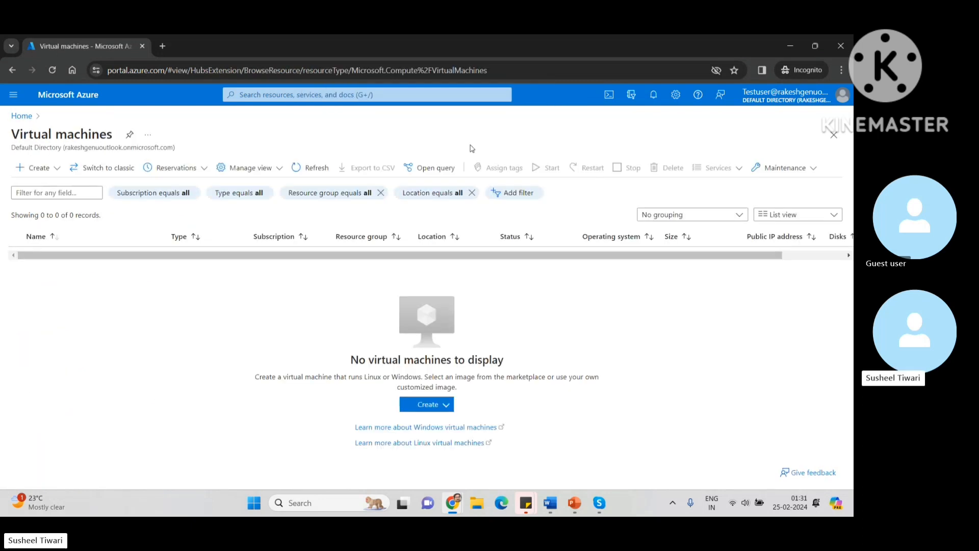
left_click(834, 134)
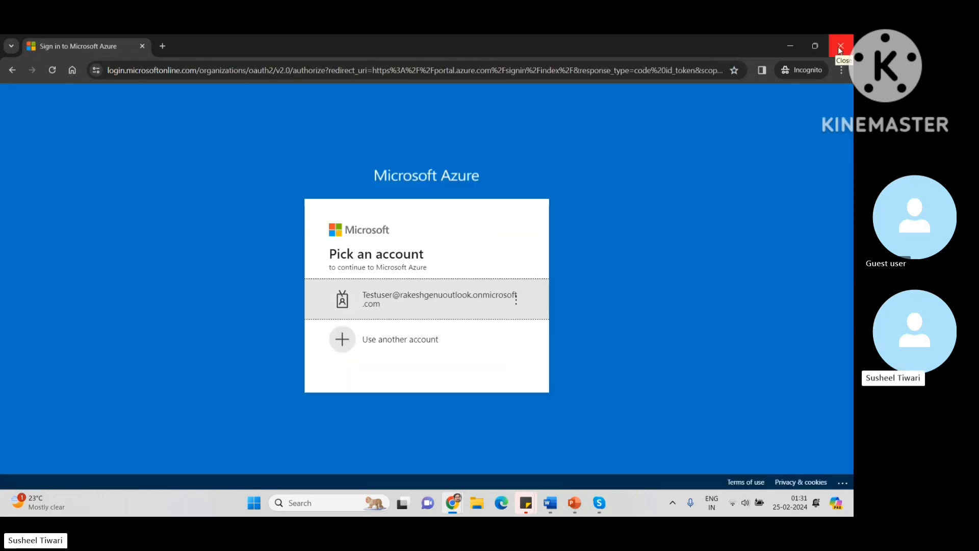
Step: Close the incognito window and the Resource groups list to reach the main session's Home
double_click(798, 54)
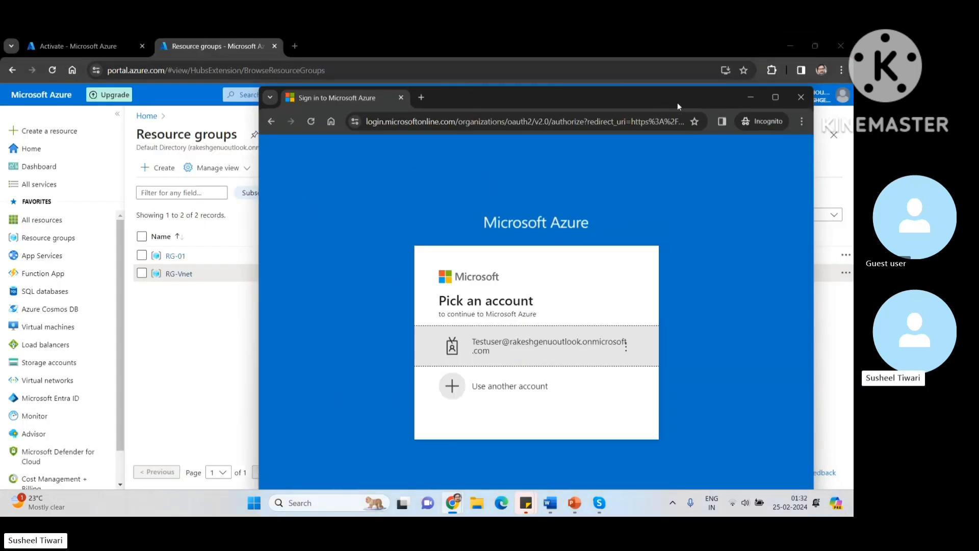
left_click(800, 97)
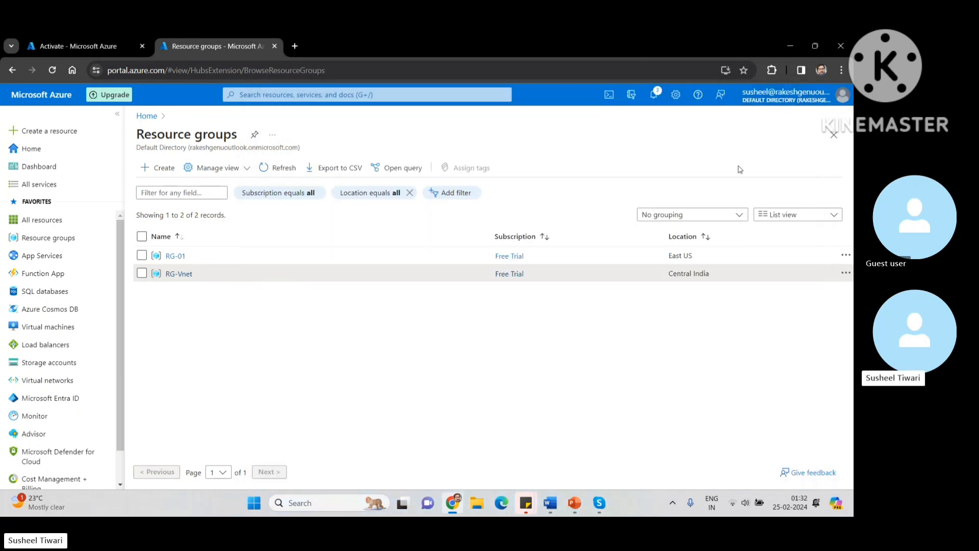
left_click(834, 135)
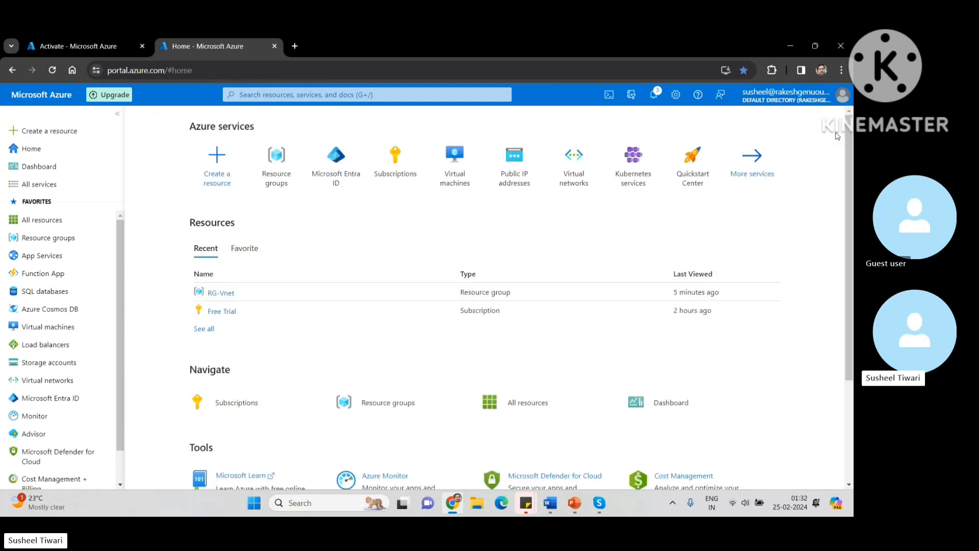